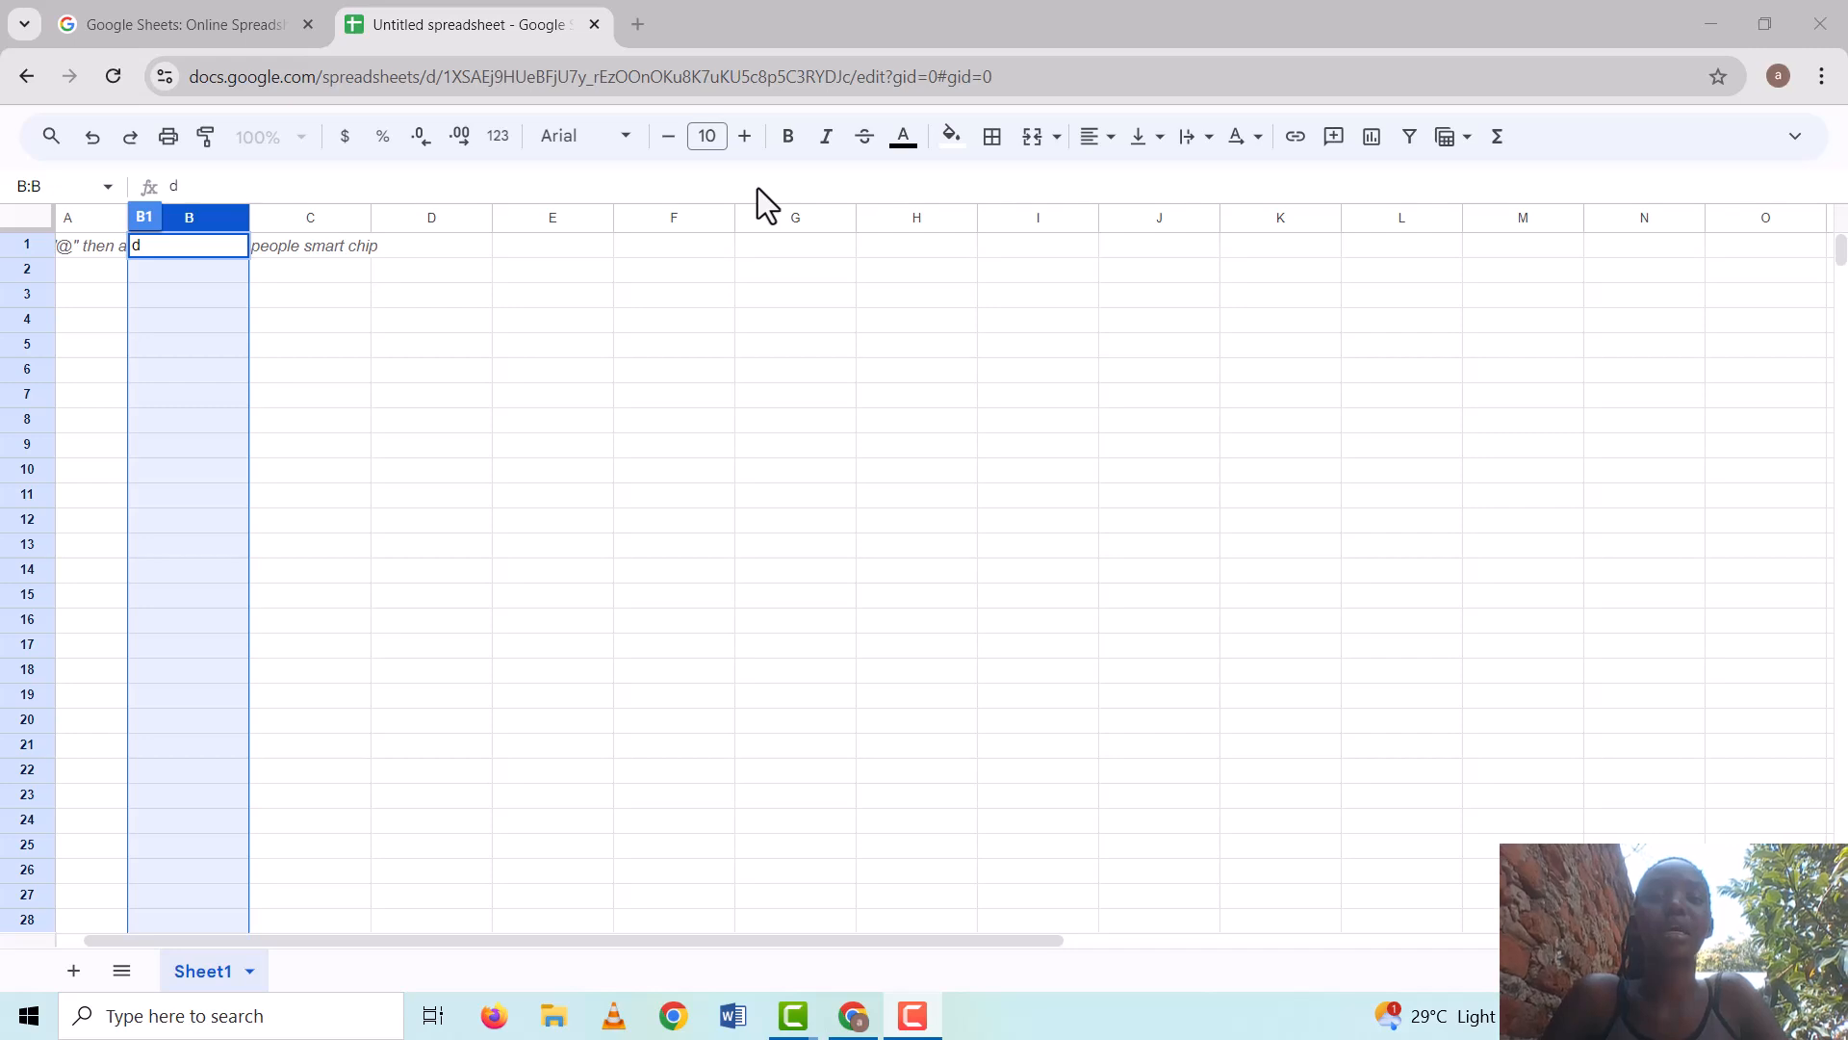
Close the Untitled spreadsheet tab to return to the Google Sheets product page
key(ctrl+w)
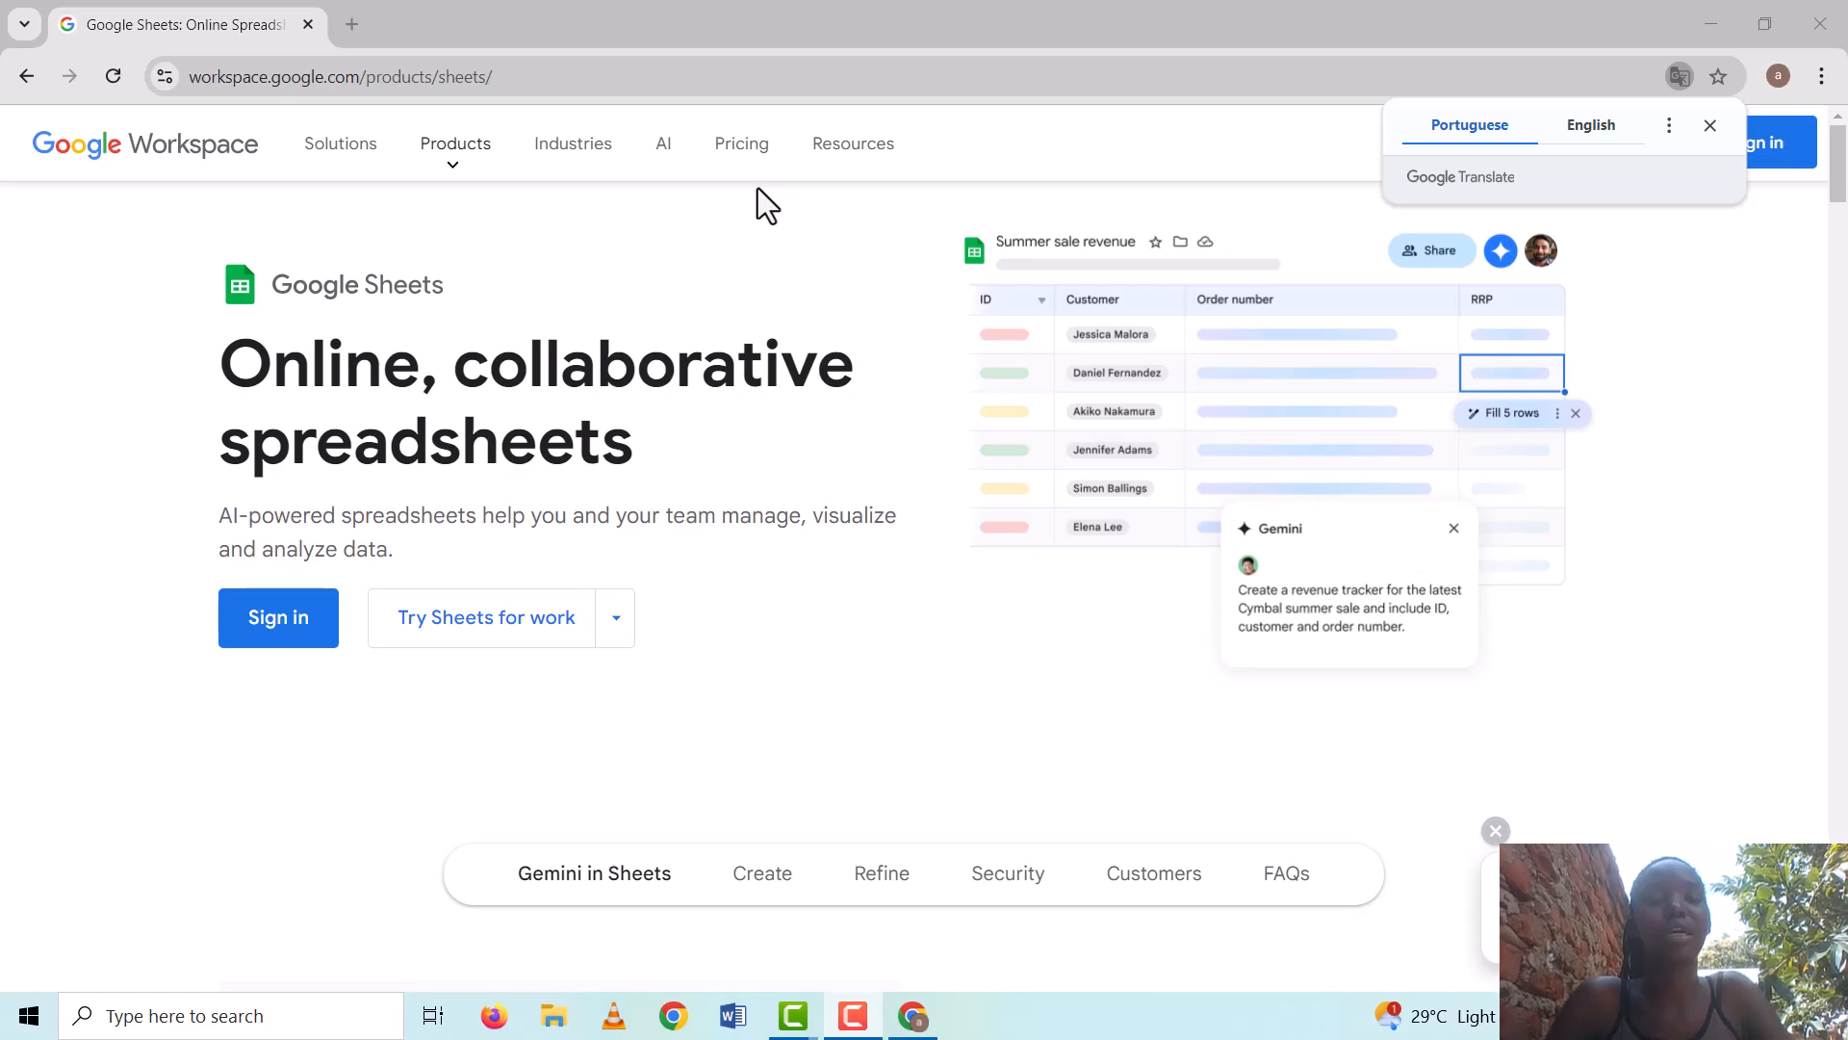
Dismiss the Translate popup, sign in, and create a new blank spreadsheet
click(255, 631)
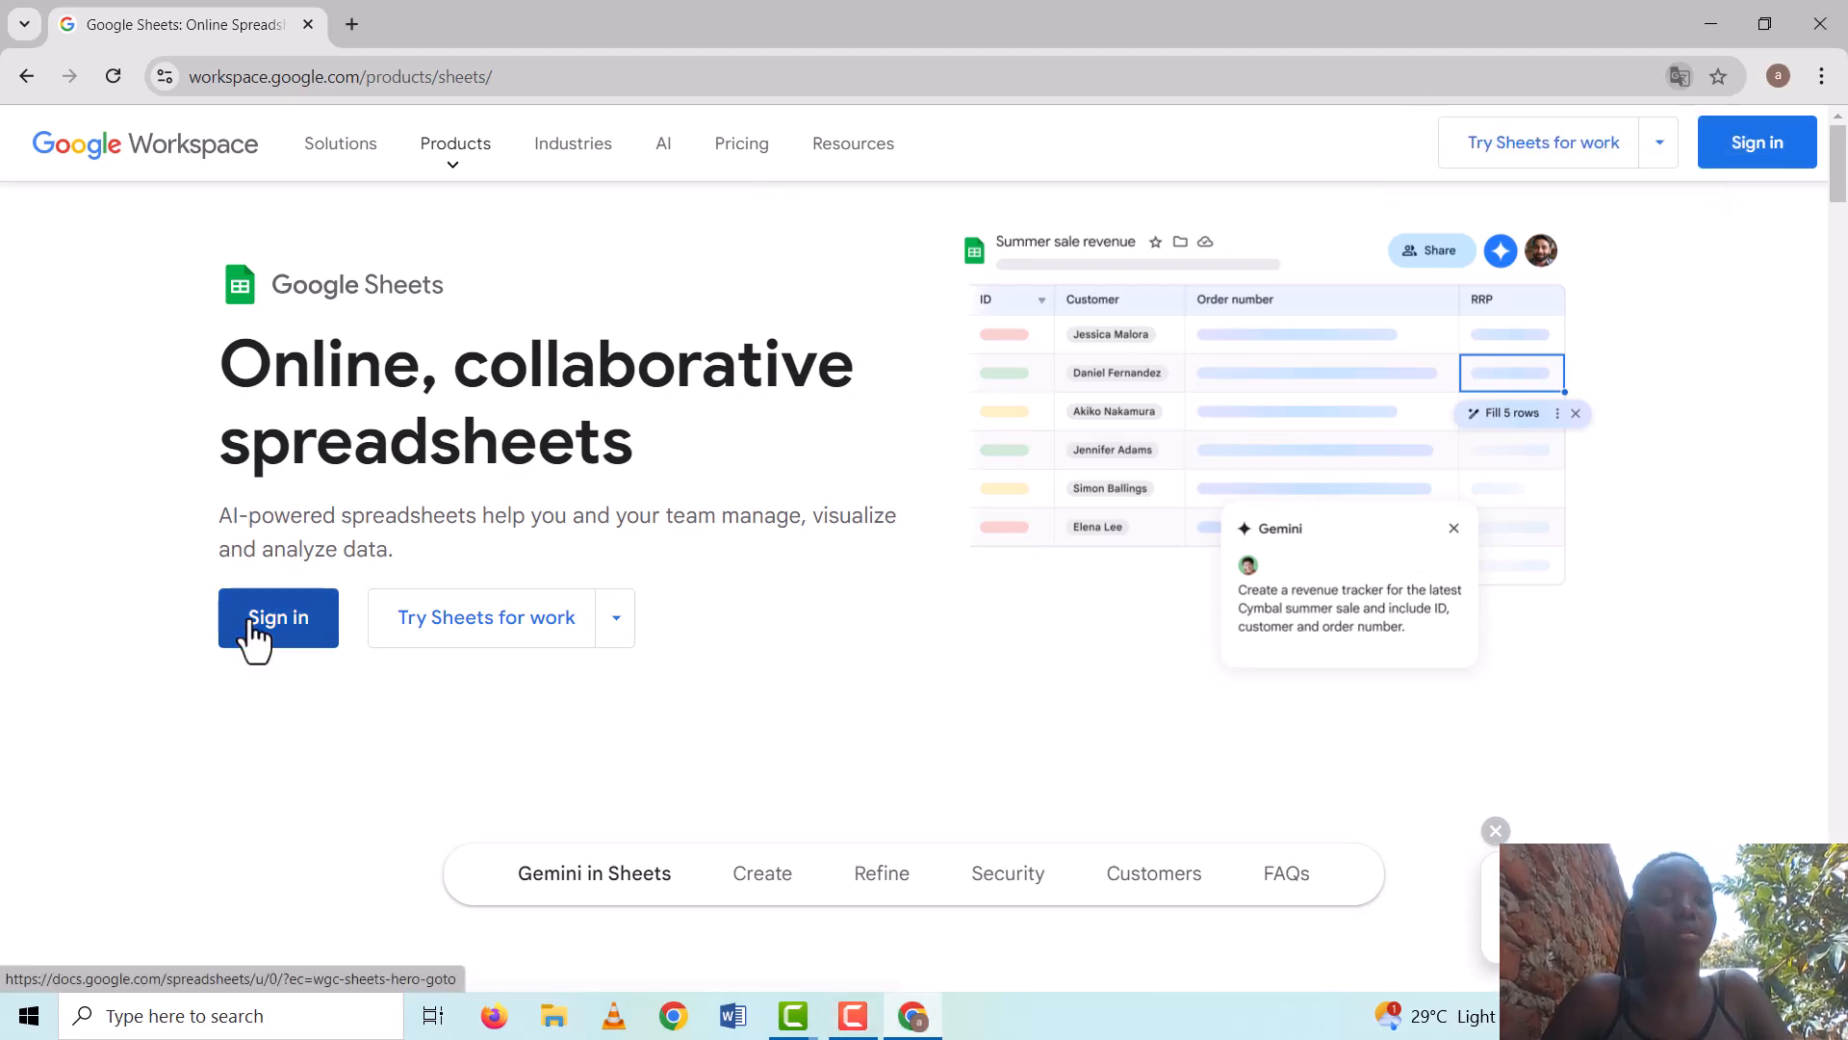
click(255, 633)
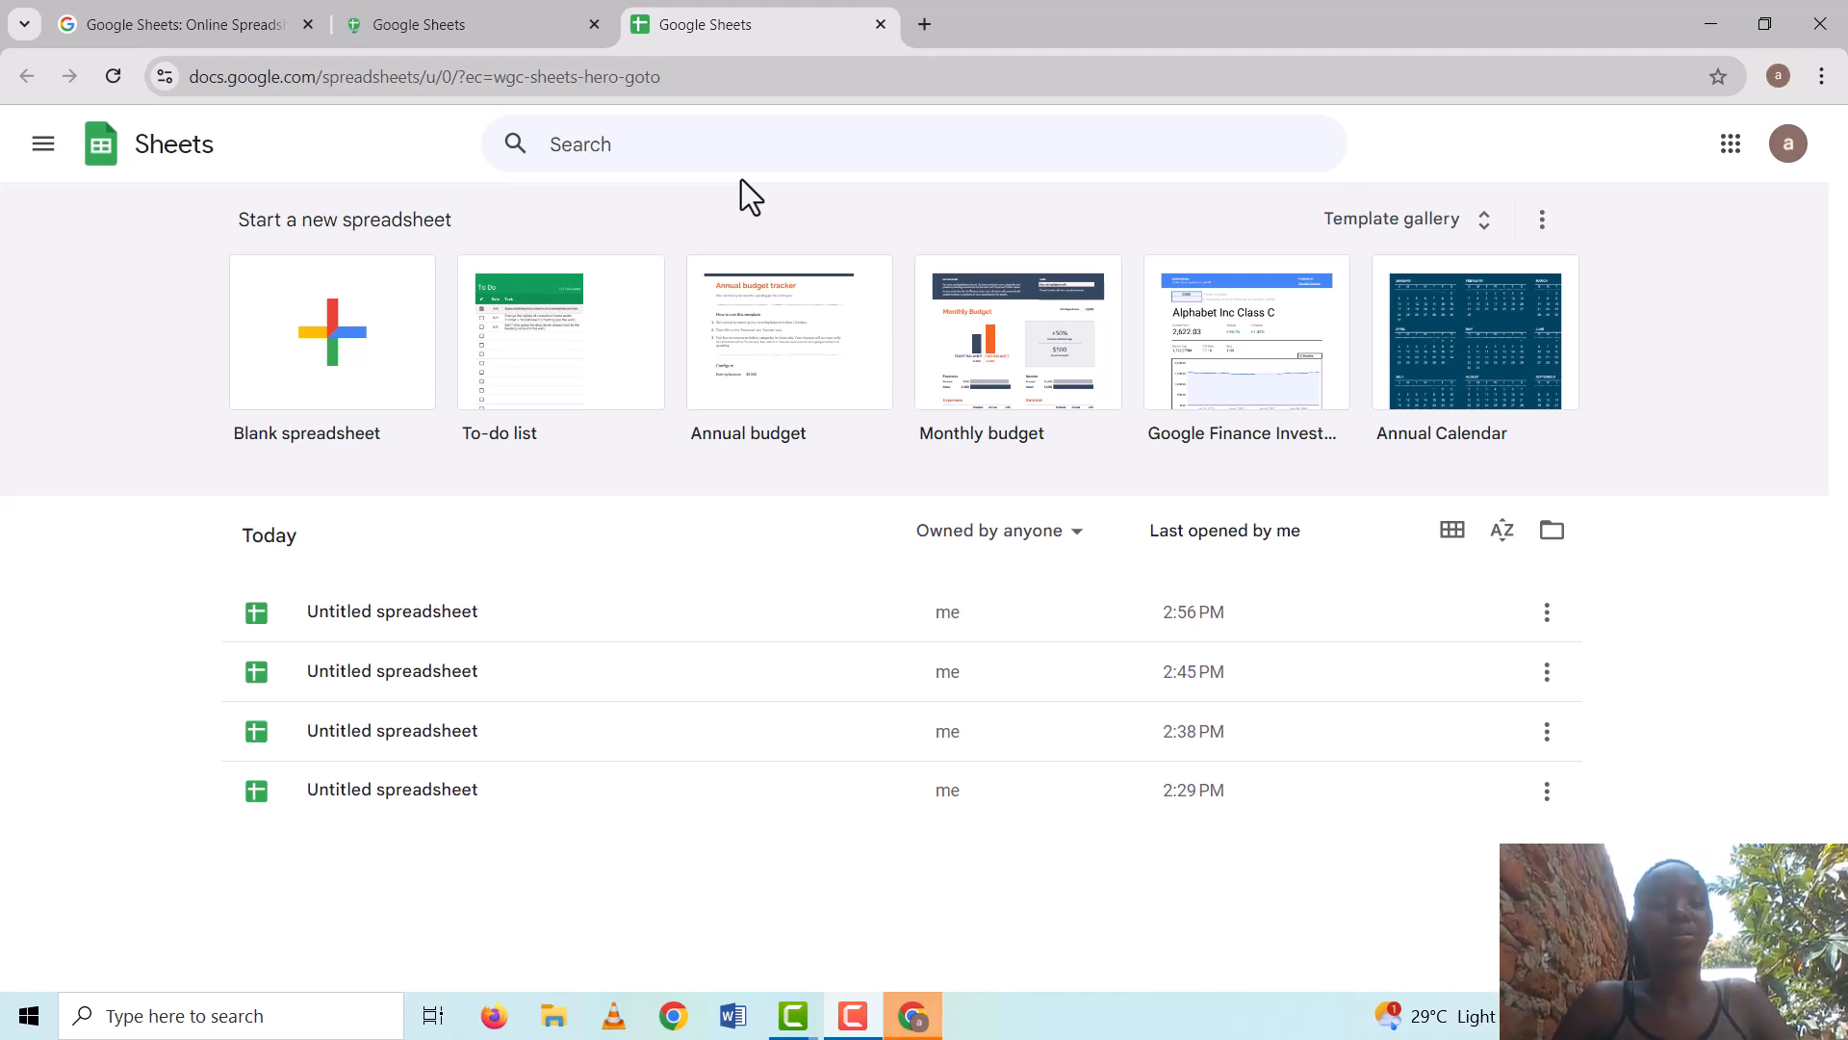
click(338, 365)
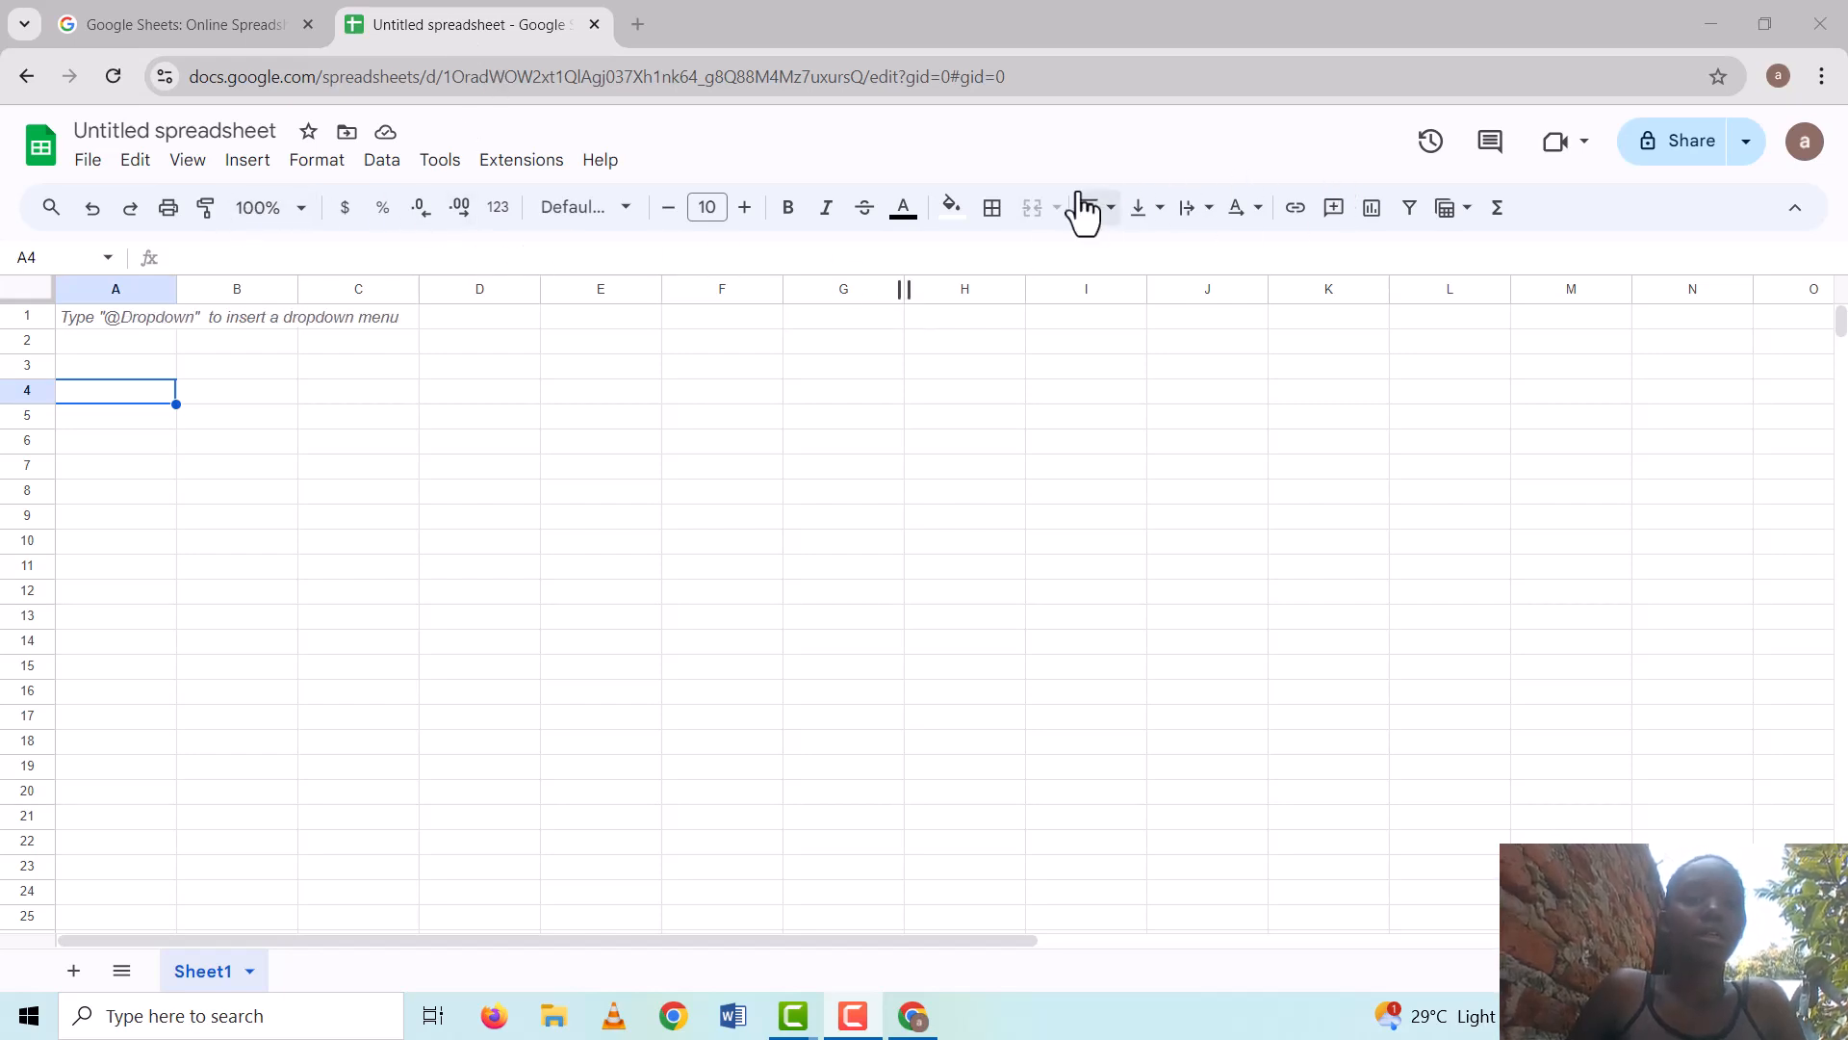
Once the blank spreadsheet loads, start editing cell F1
double_click(742, 163)
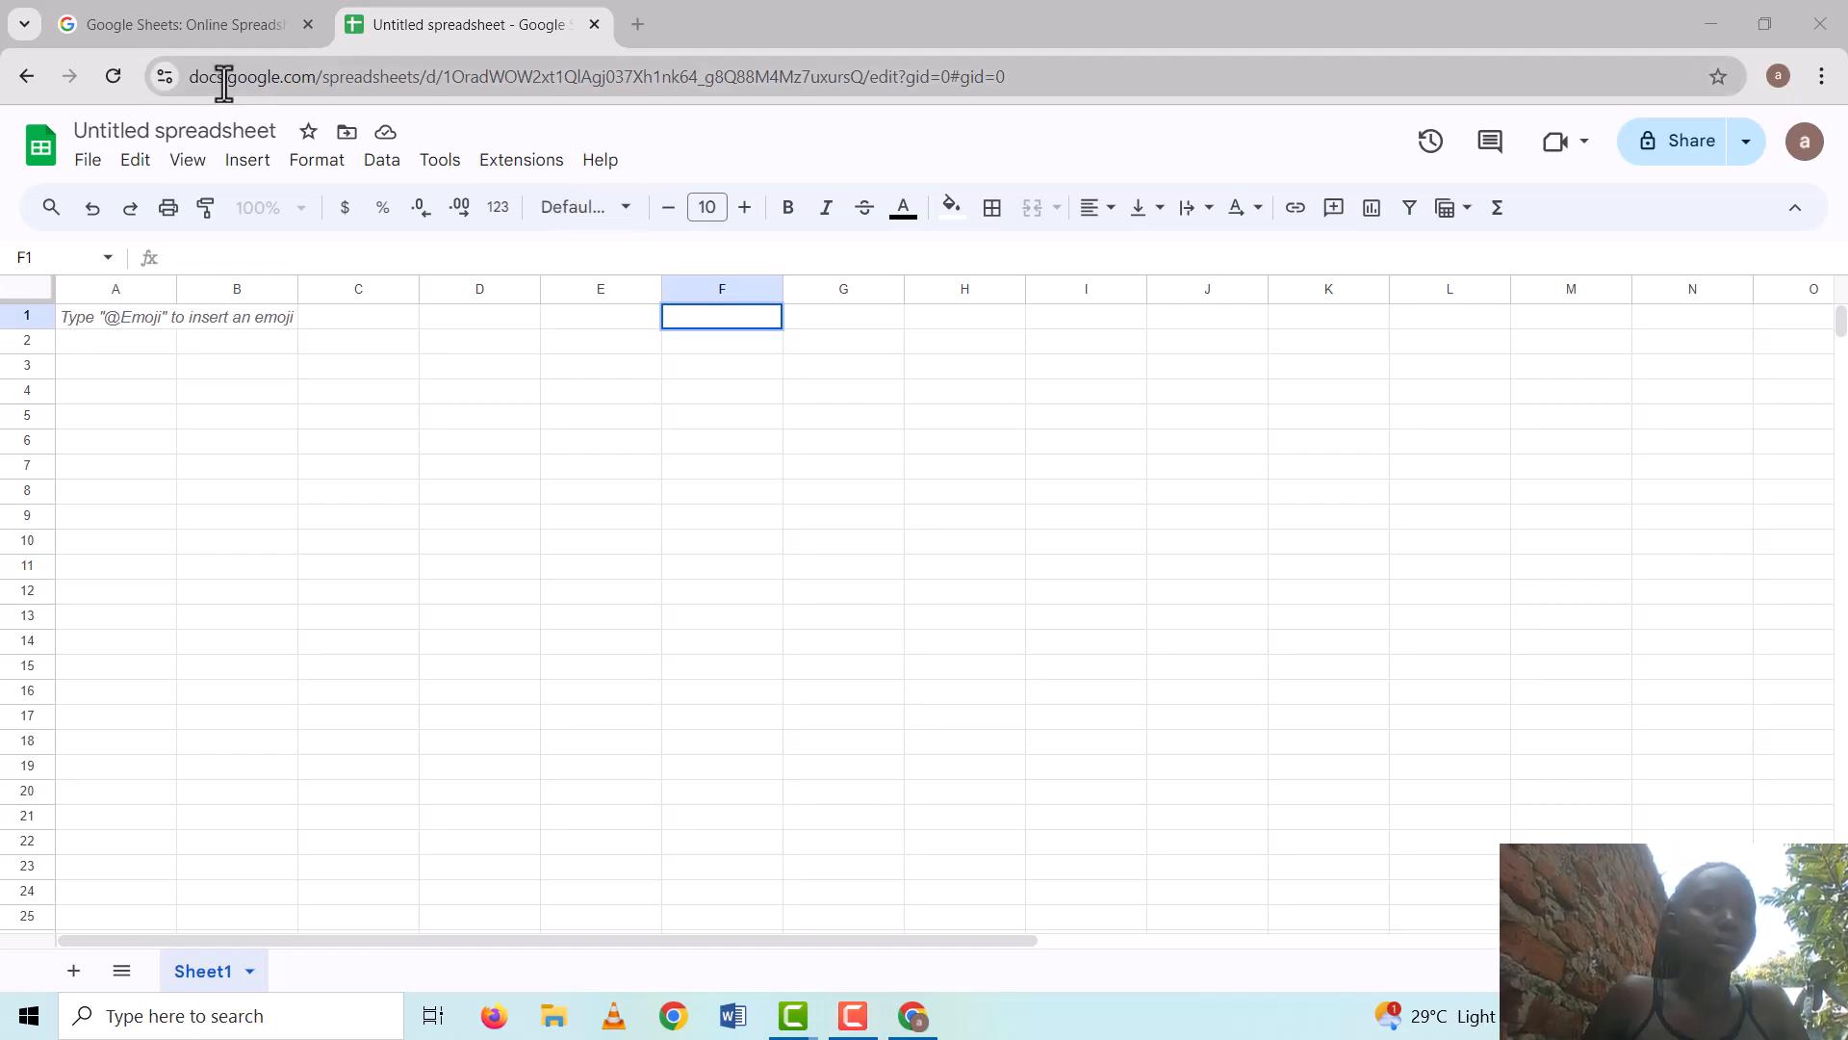
Rename the spreadsheet to 'my report card', then bring up Windows Task View
click(275, 134)
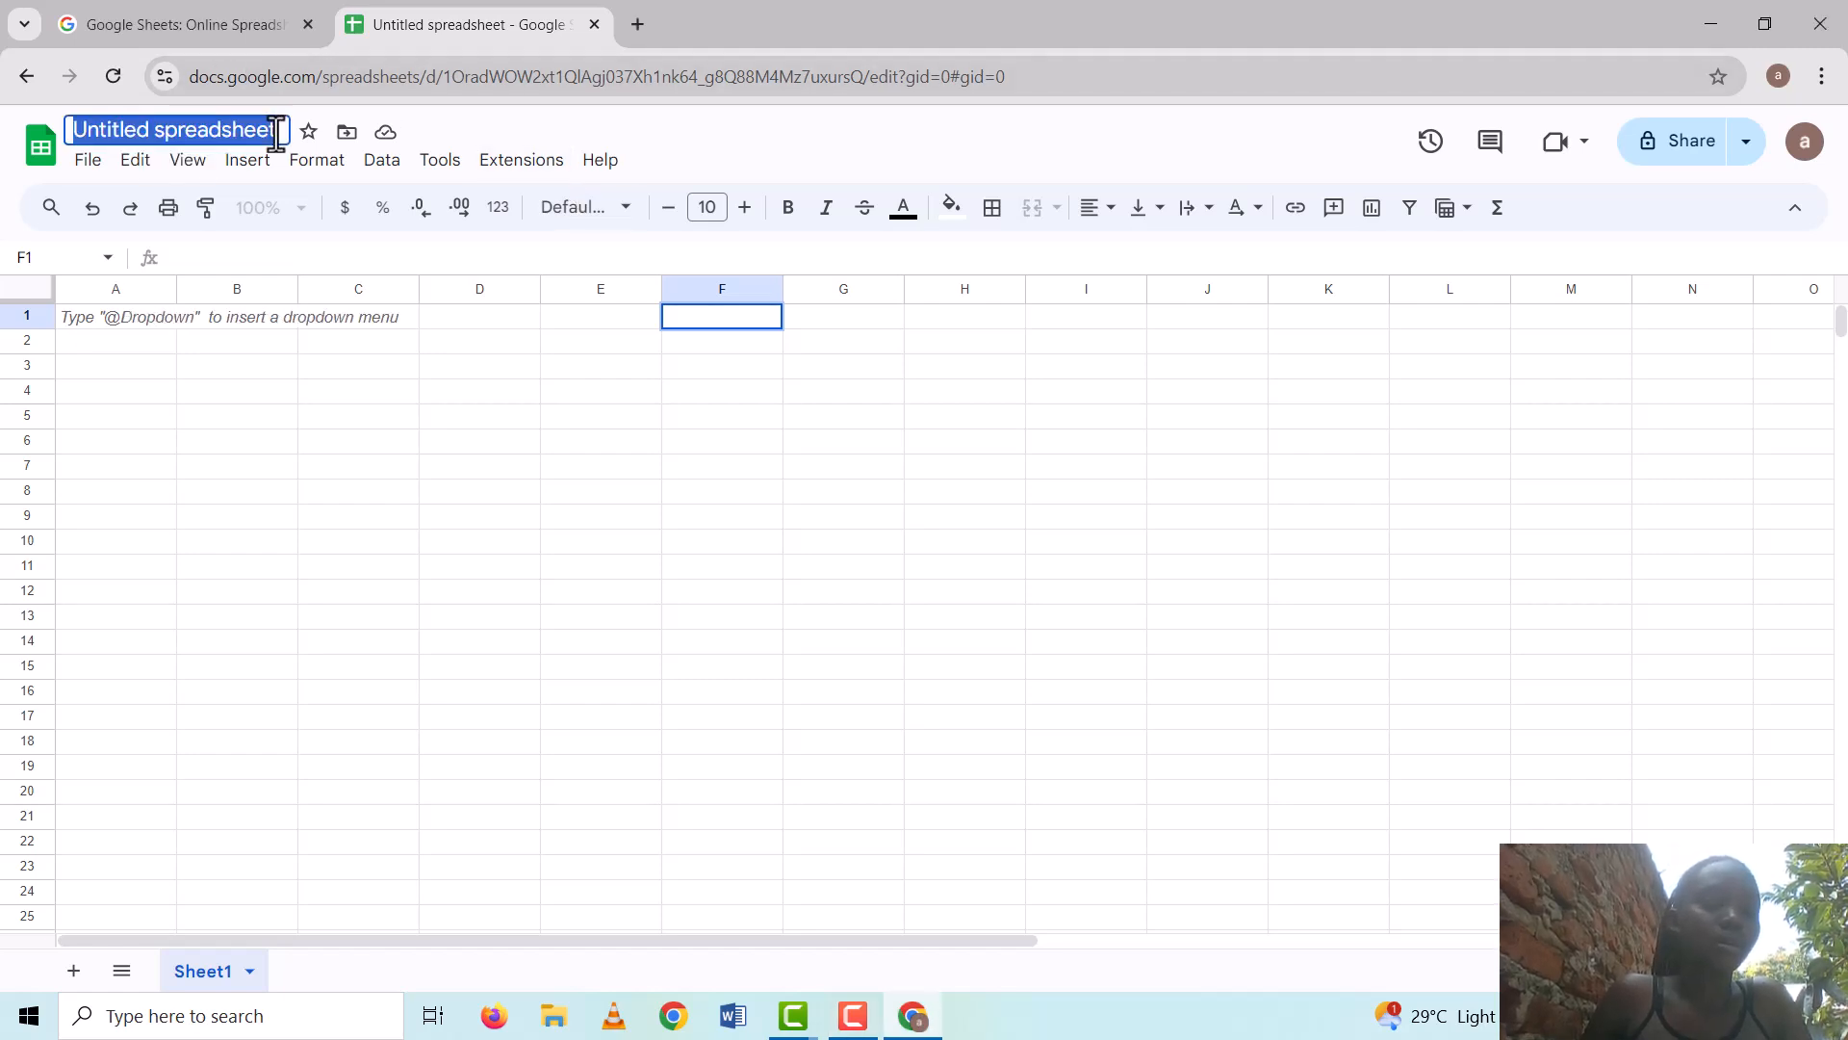
key(BackSpace)
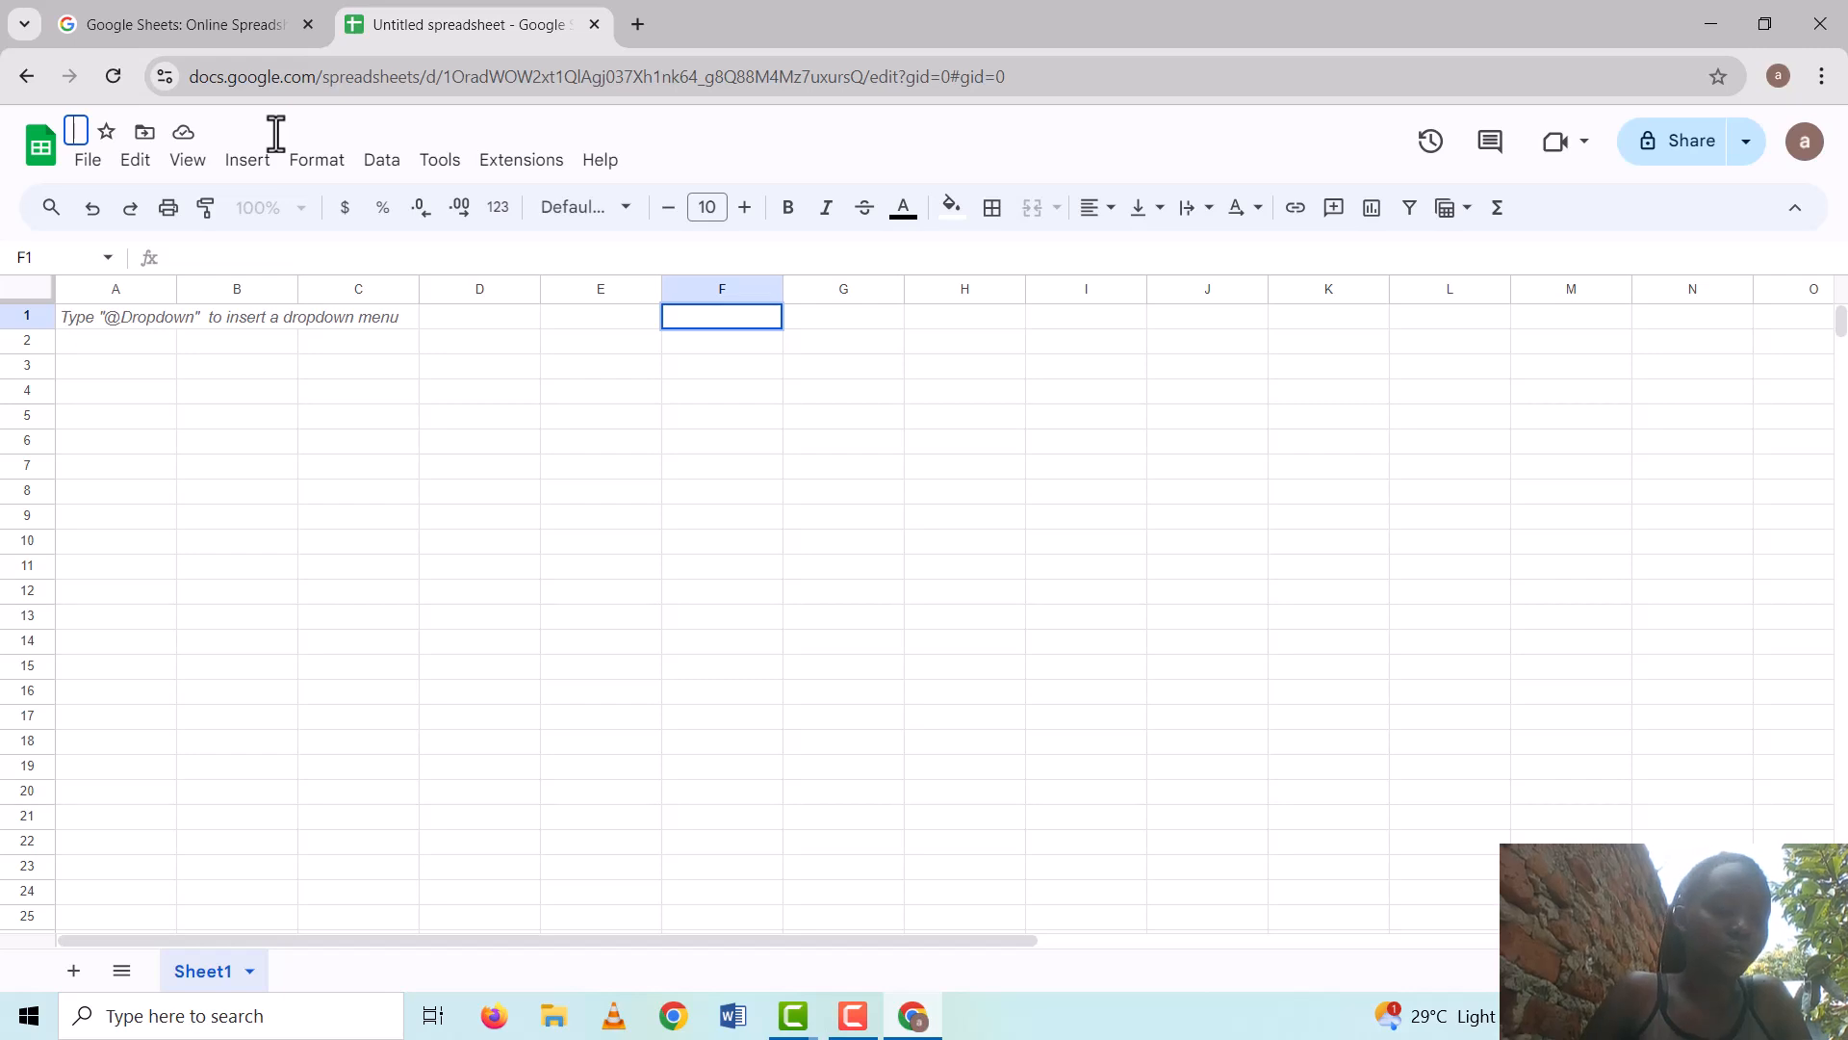
text(my re)
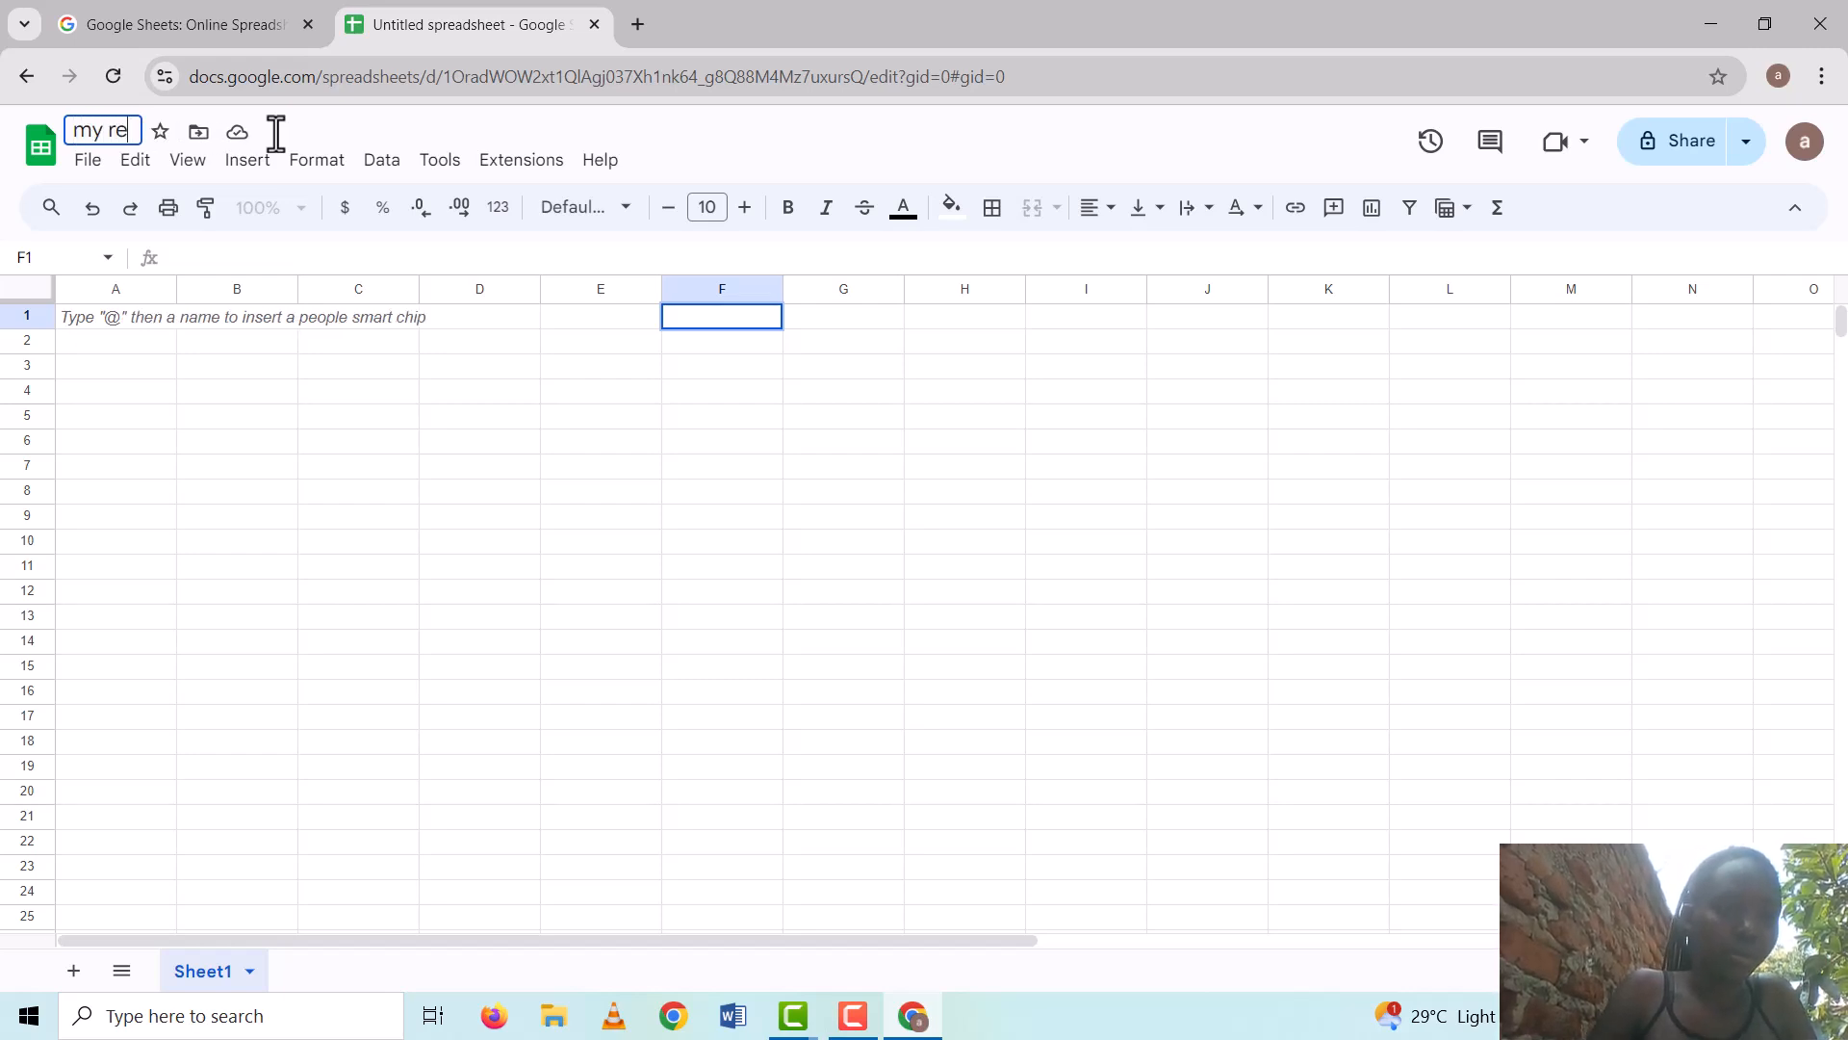
text(por)
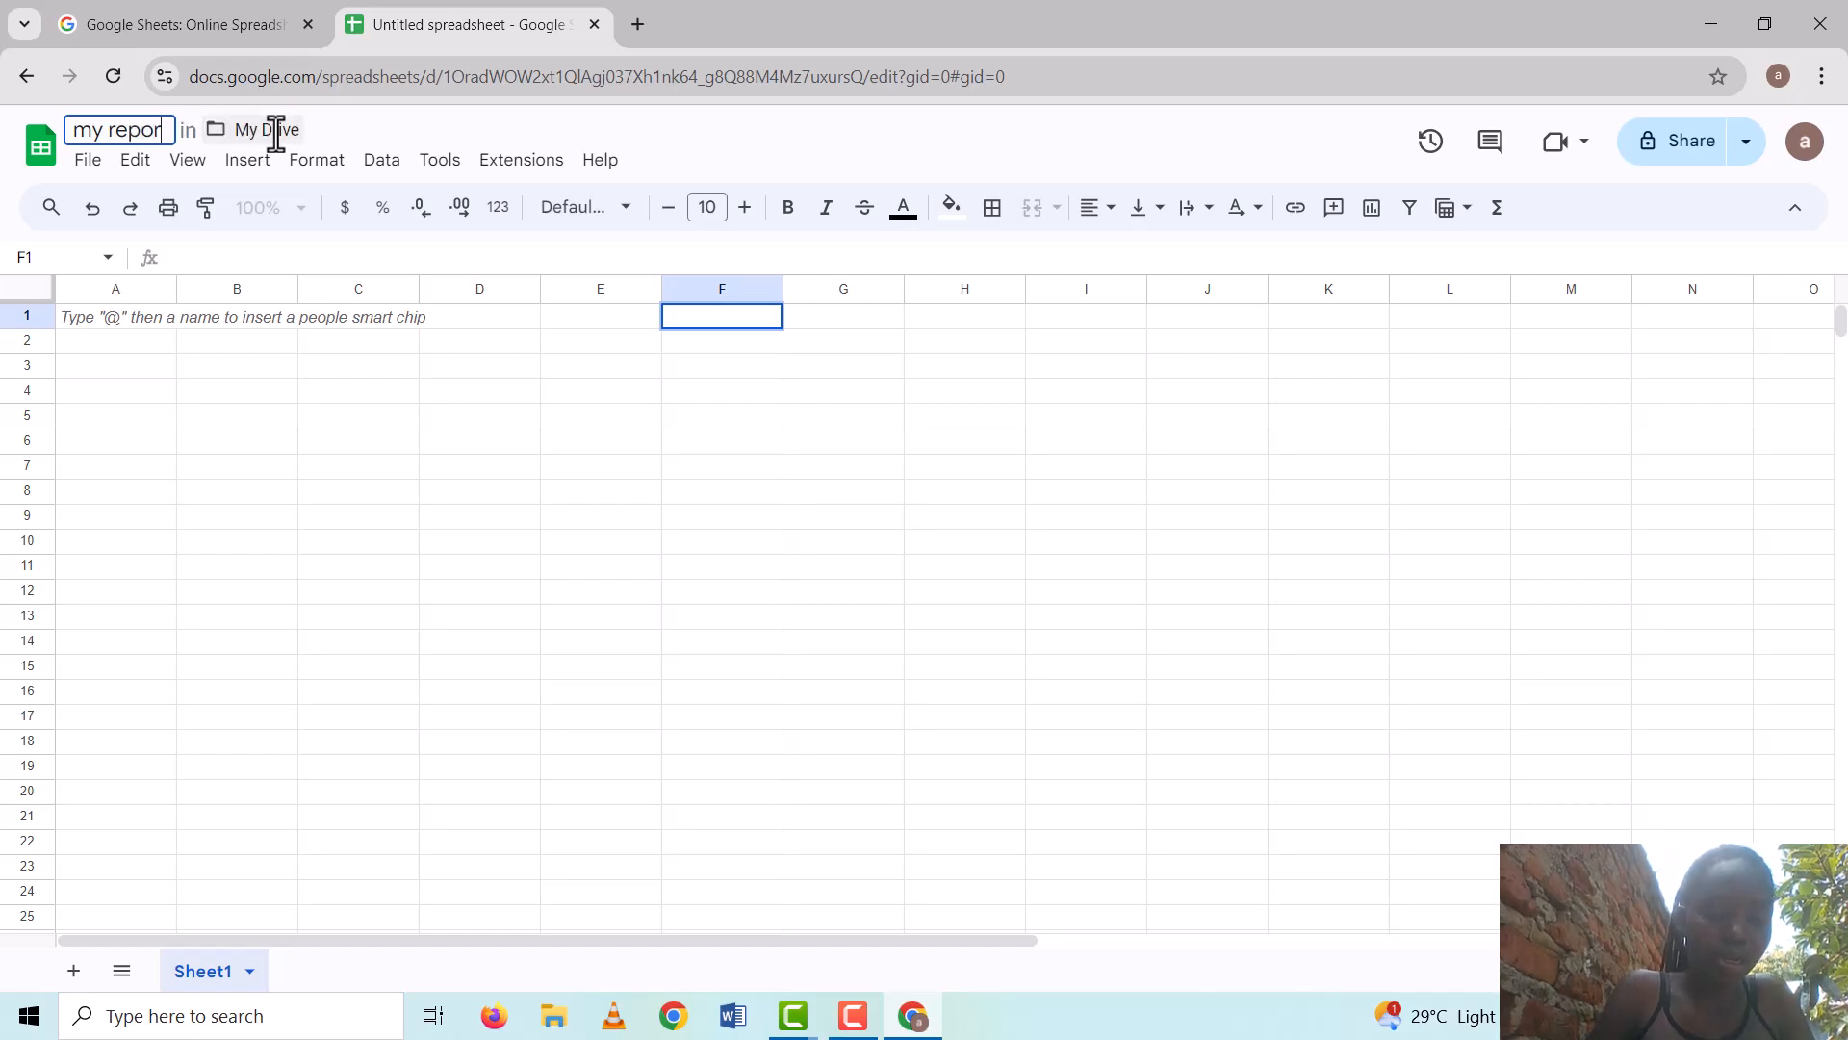
text(t c)
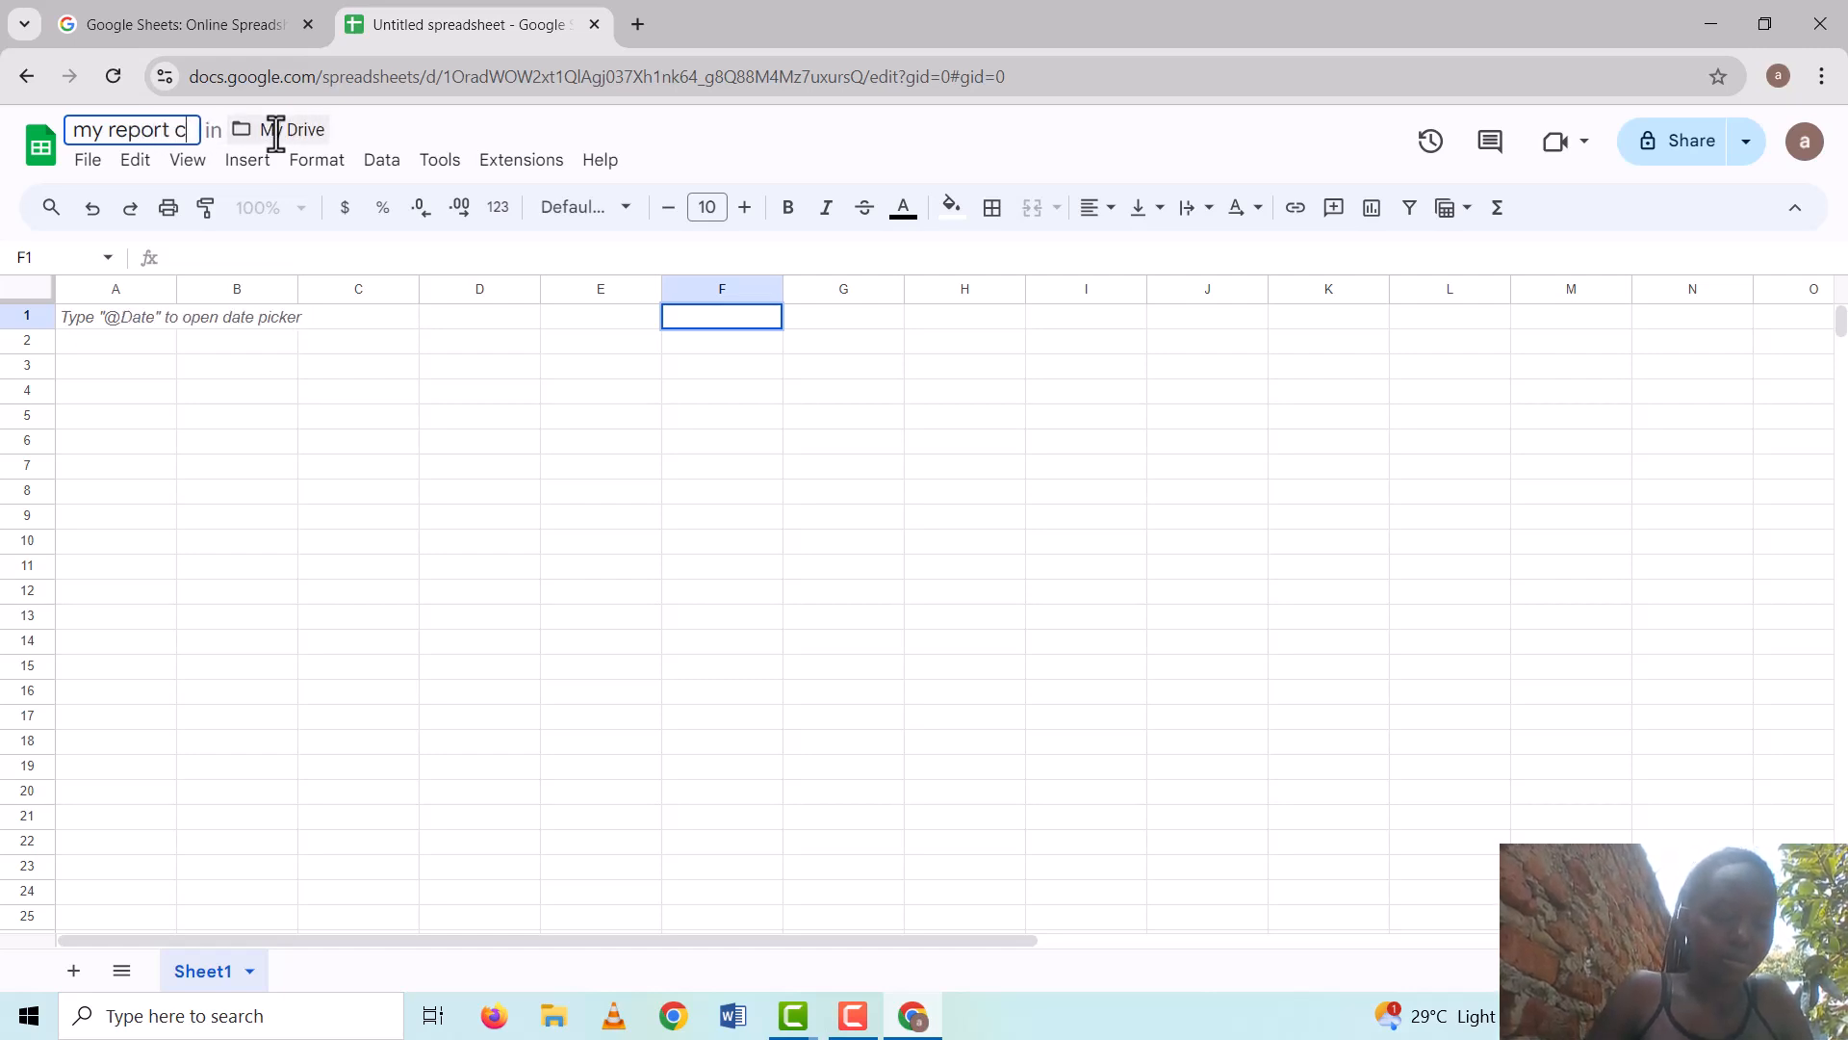
text(ard)
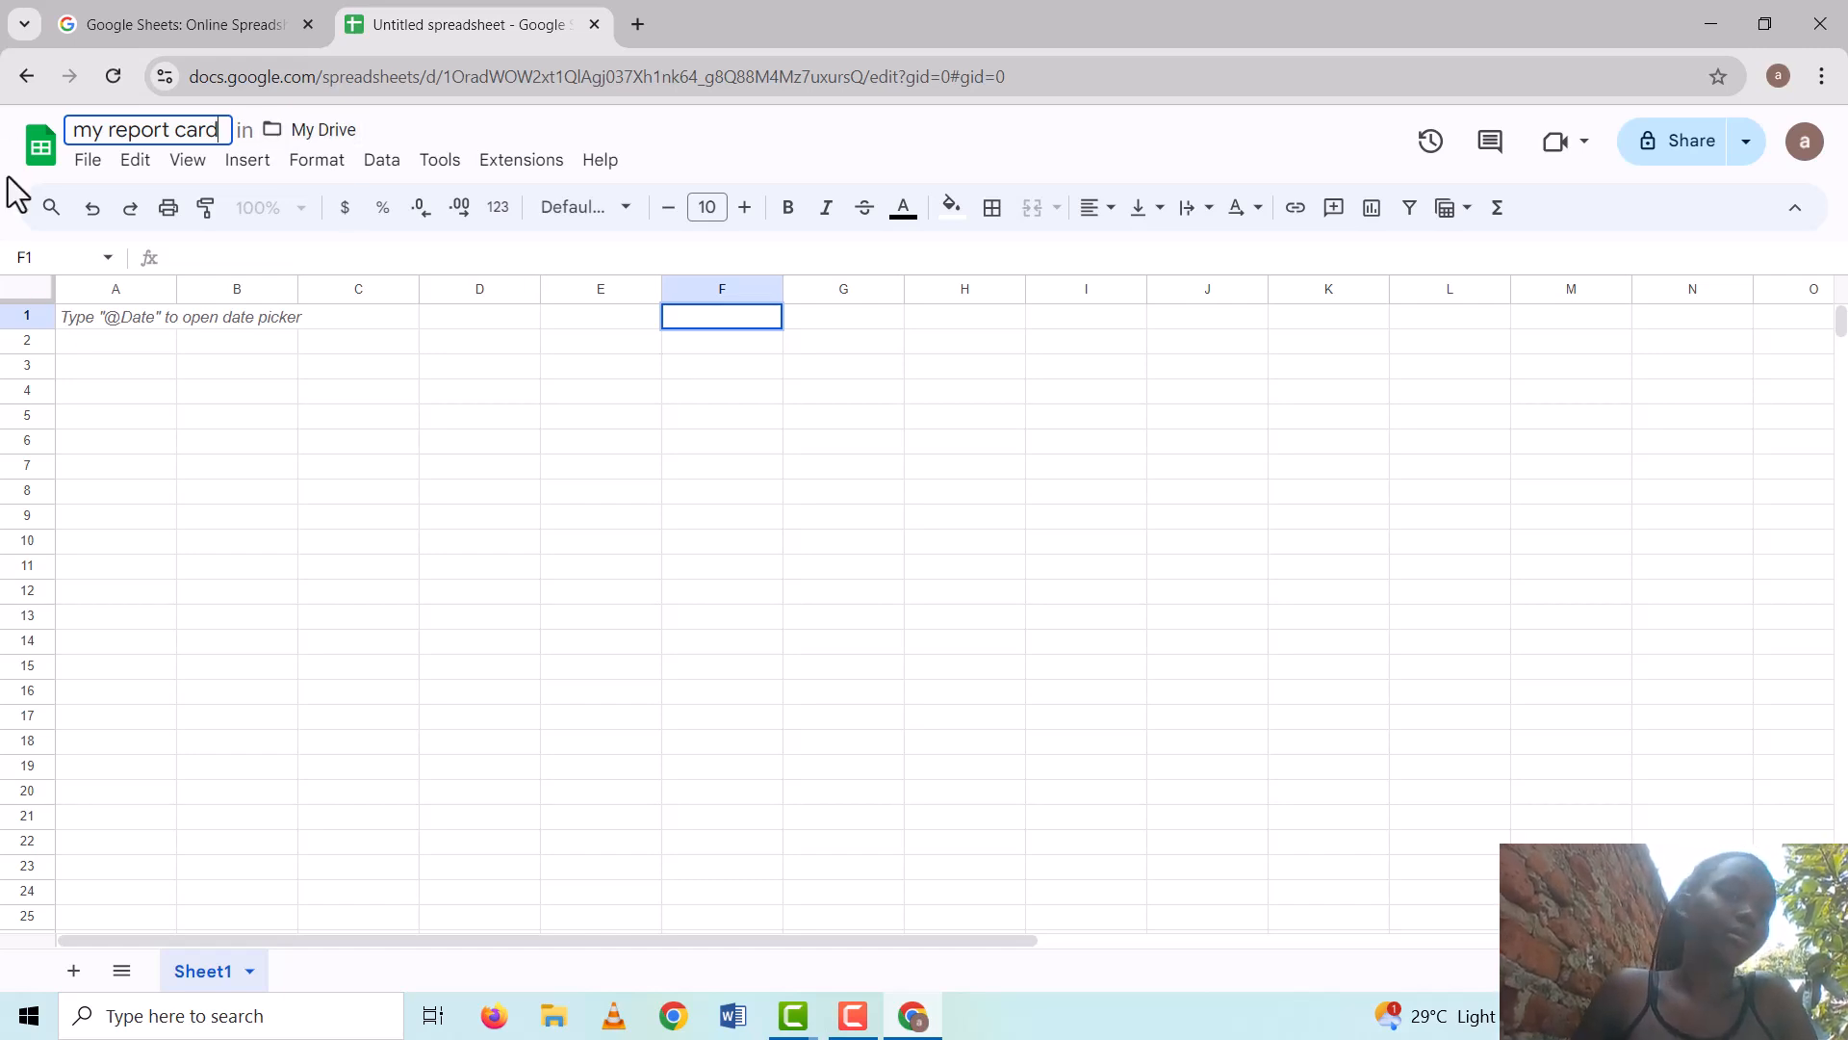
click(62, 314)
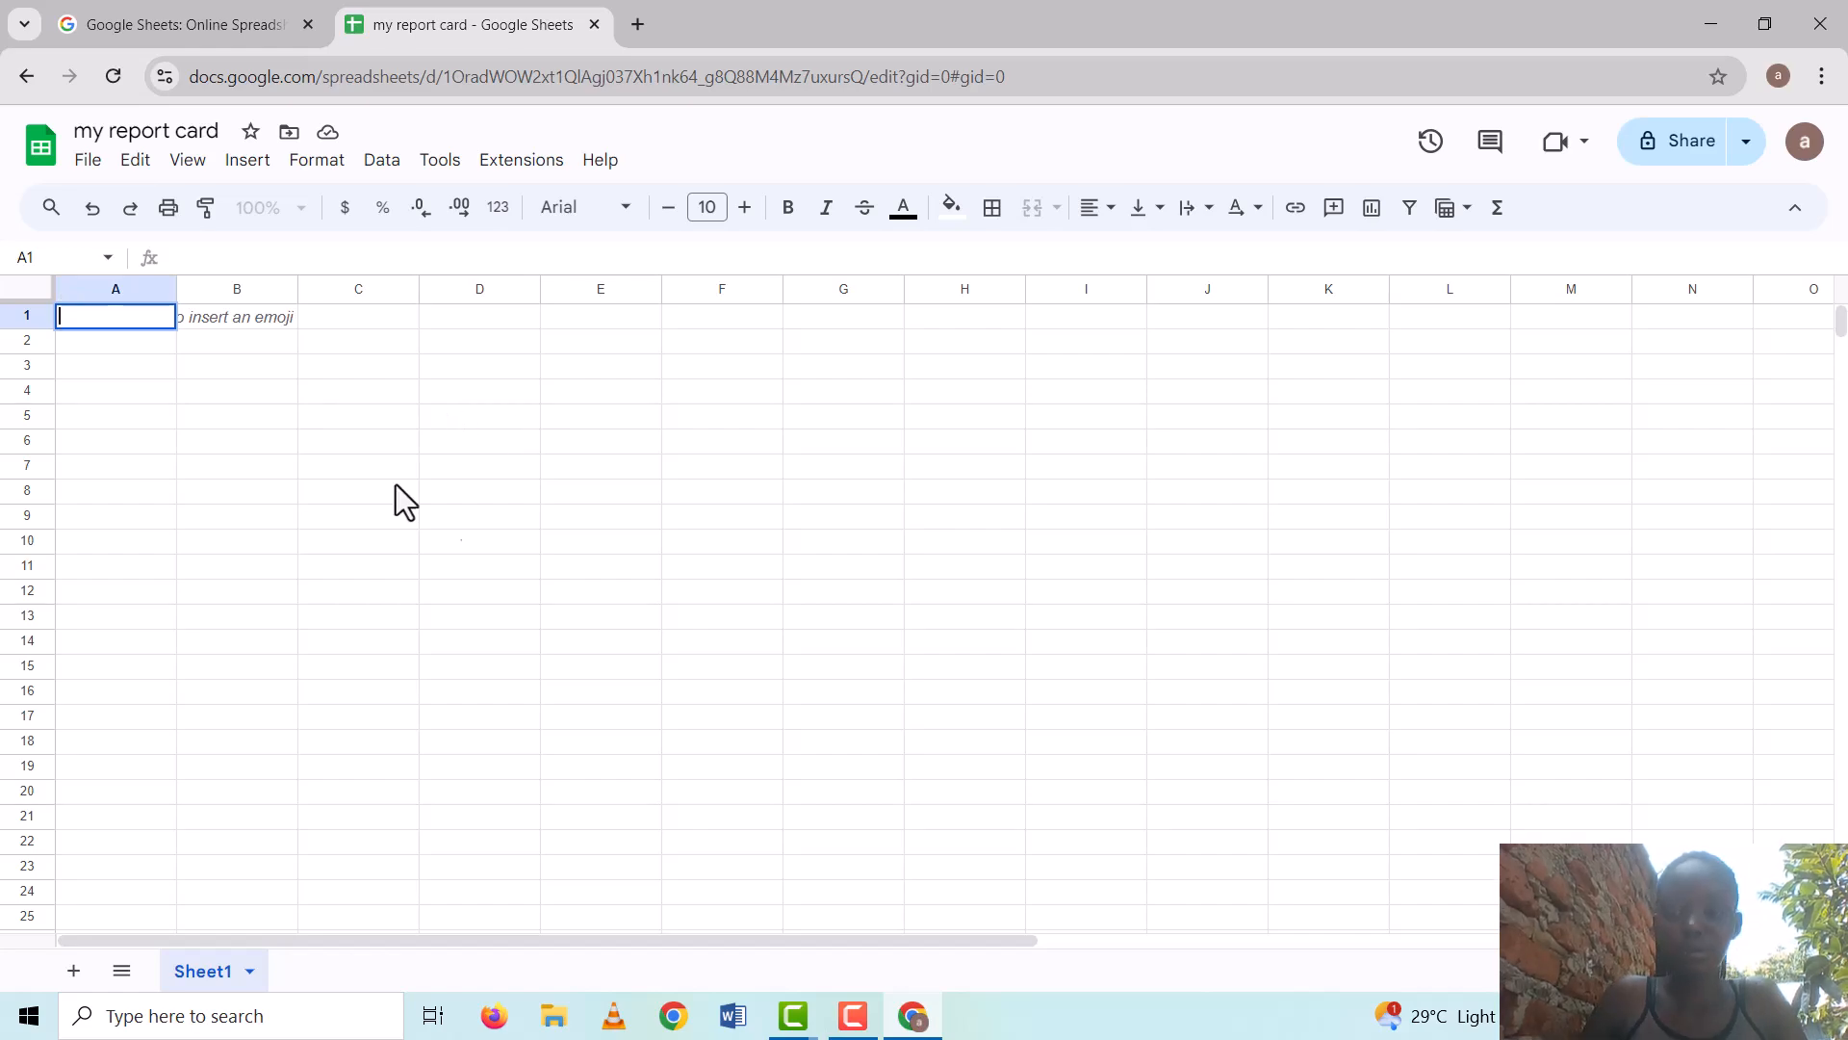
key(super+Tab)
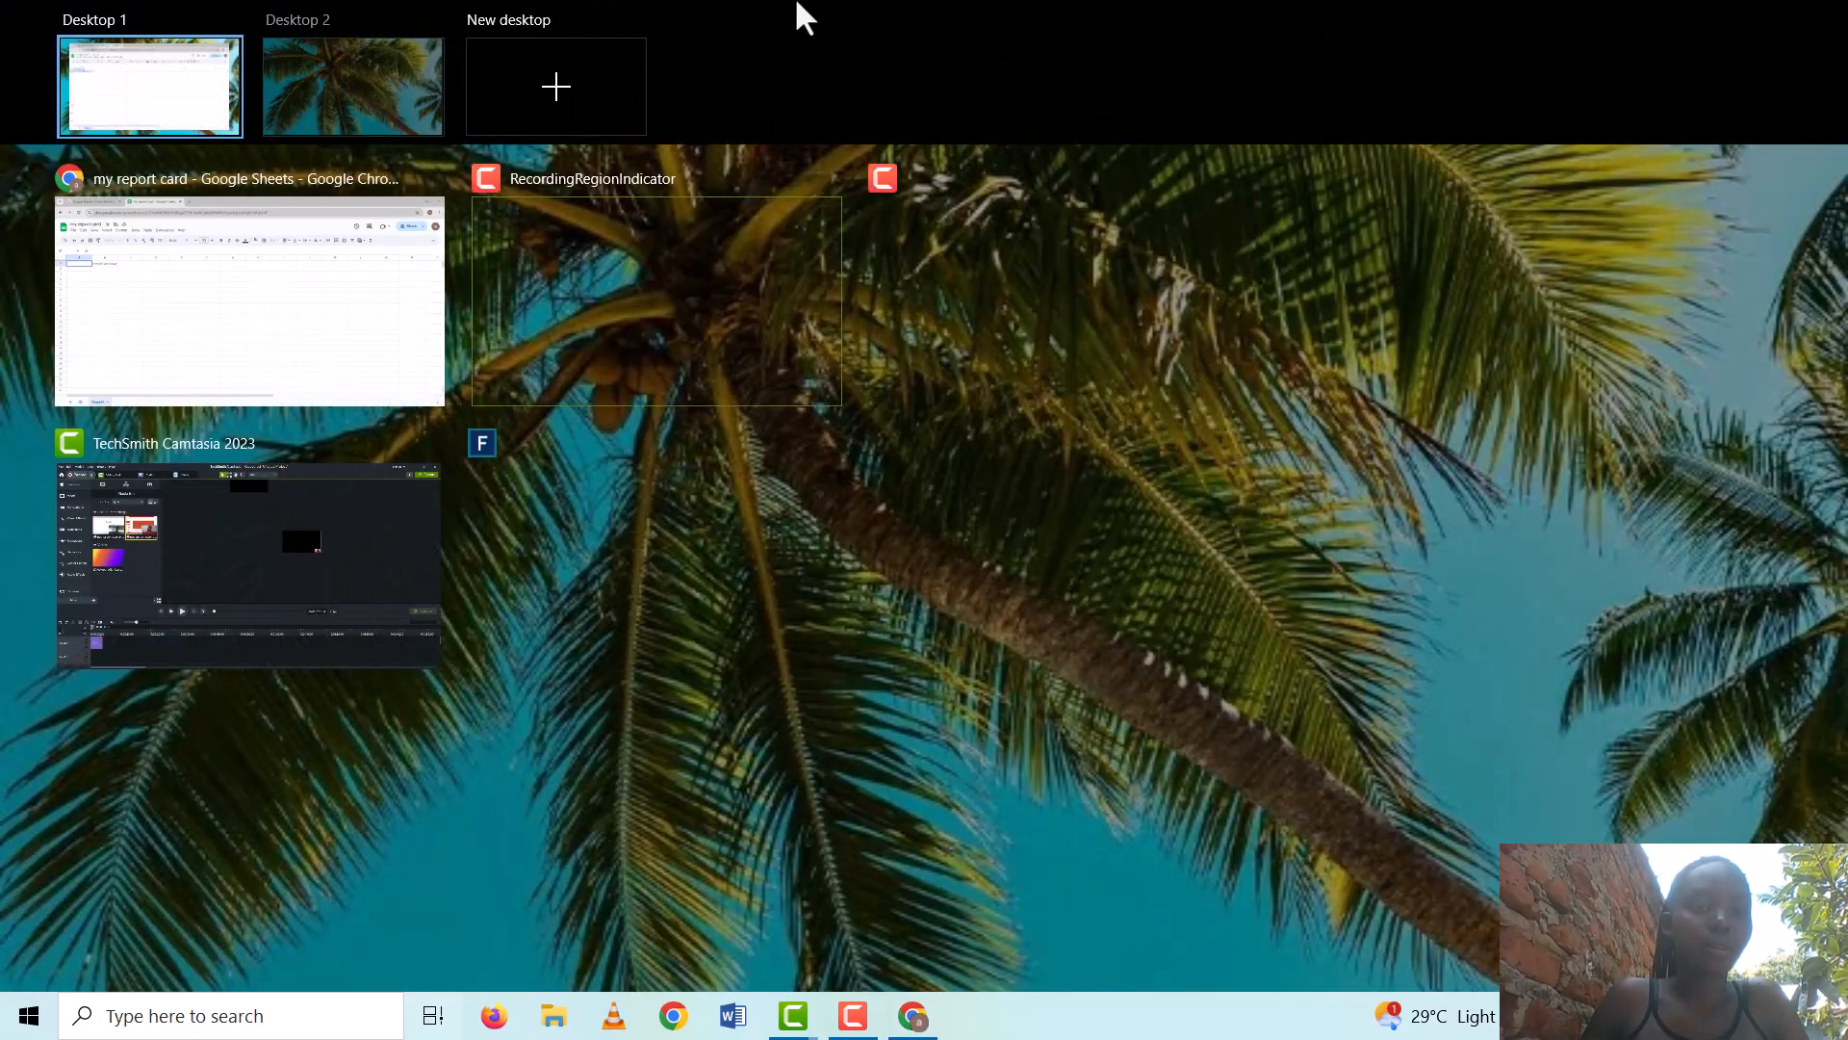
Enter the headings STUDENTS NAME, MARKS and GRADES in cells A1, B1 and C1
click(997, 223)
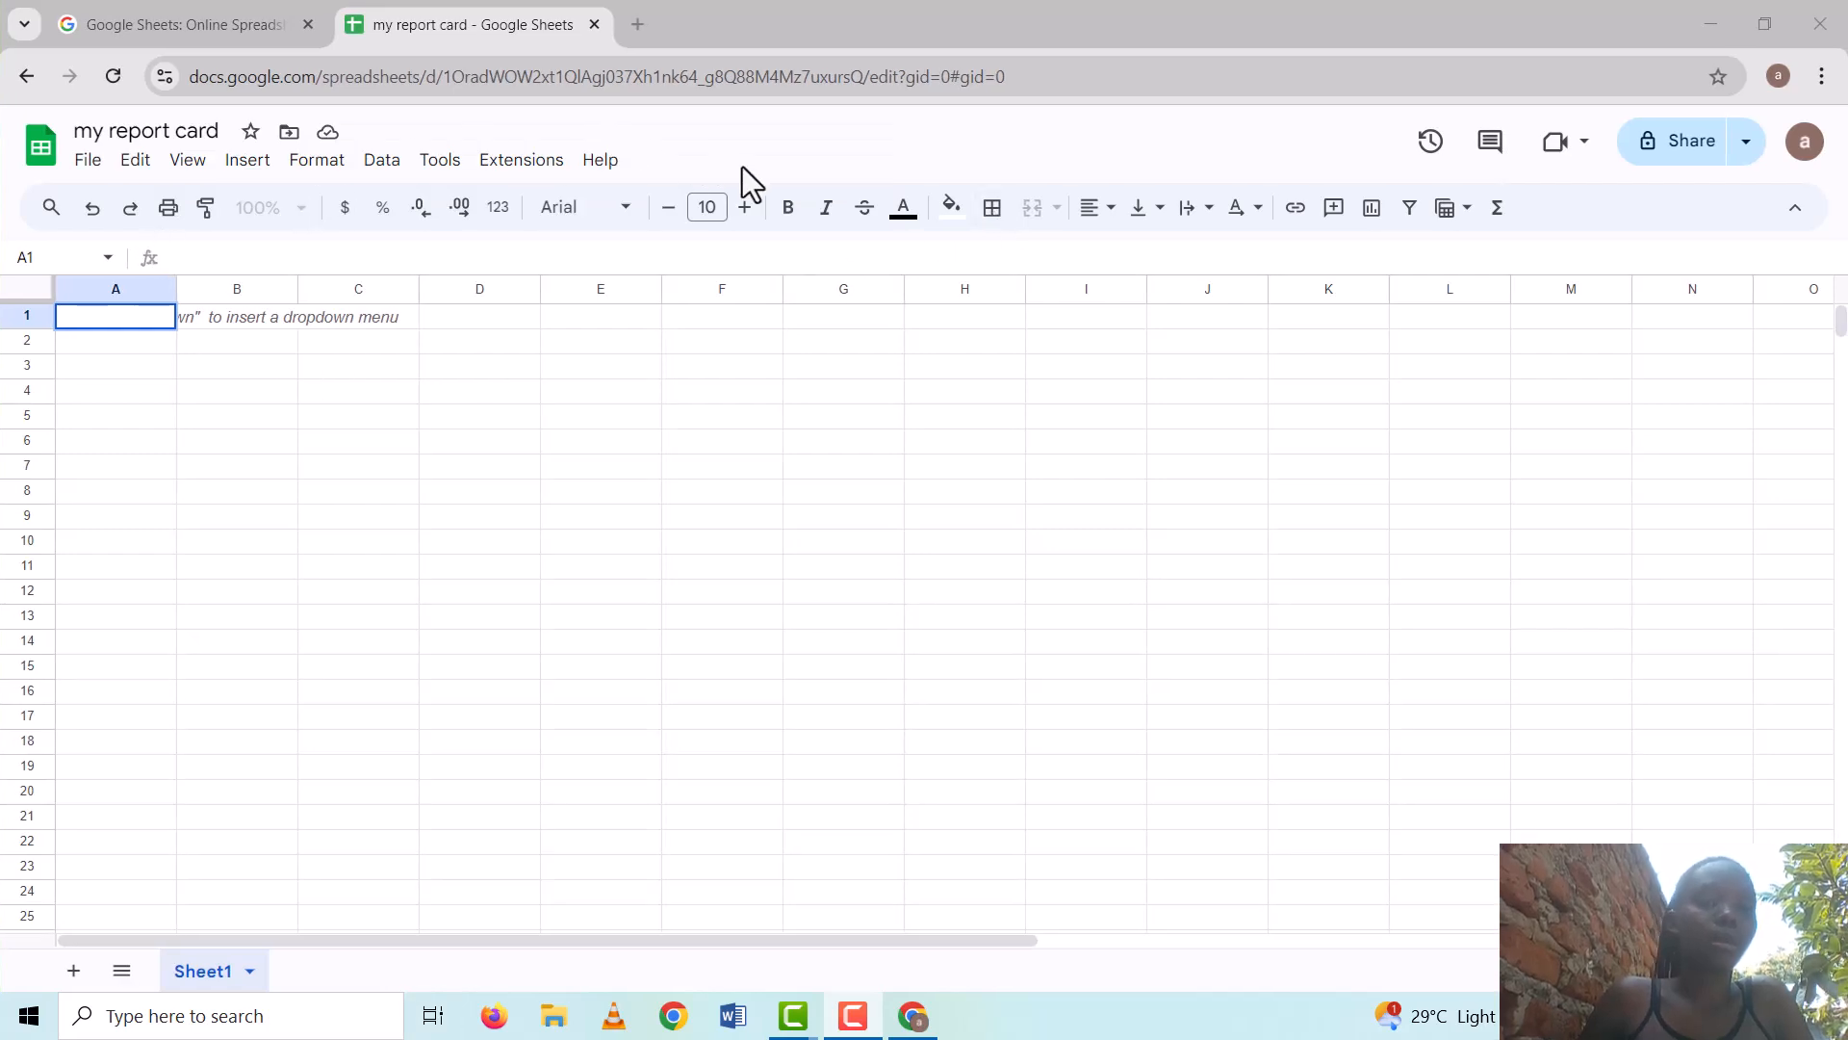
text(STUDENTS NAME)
key(Tab)
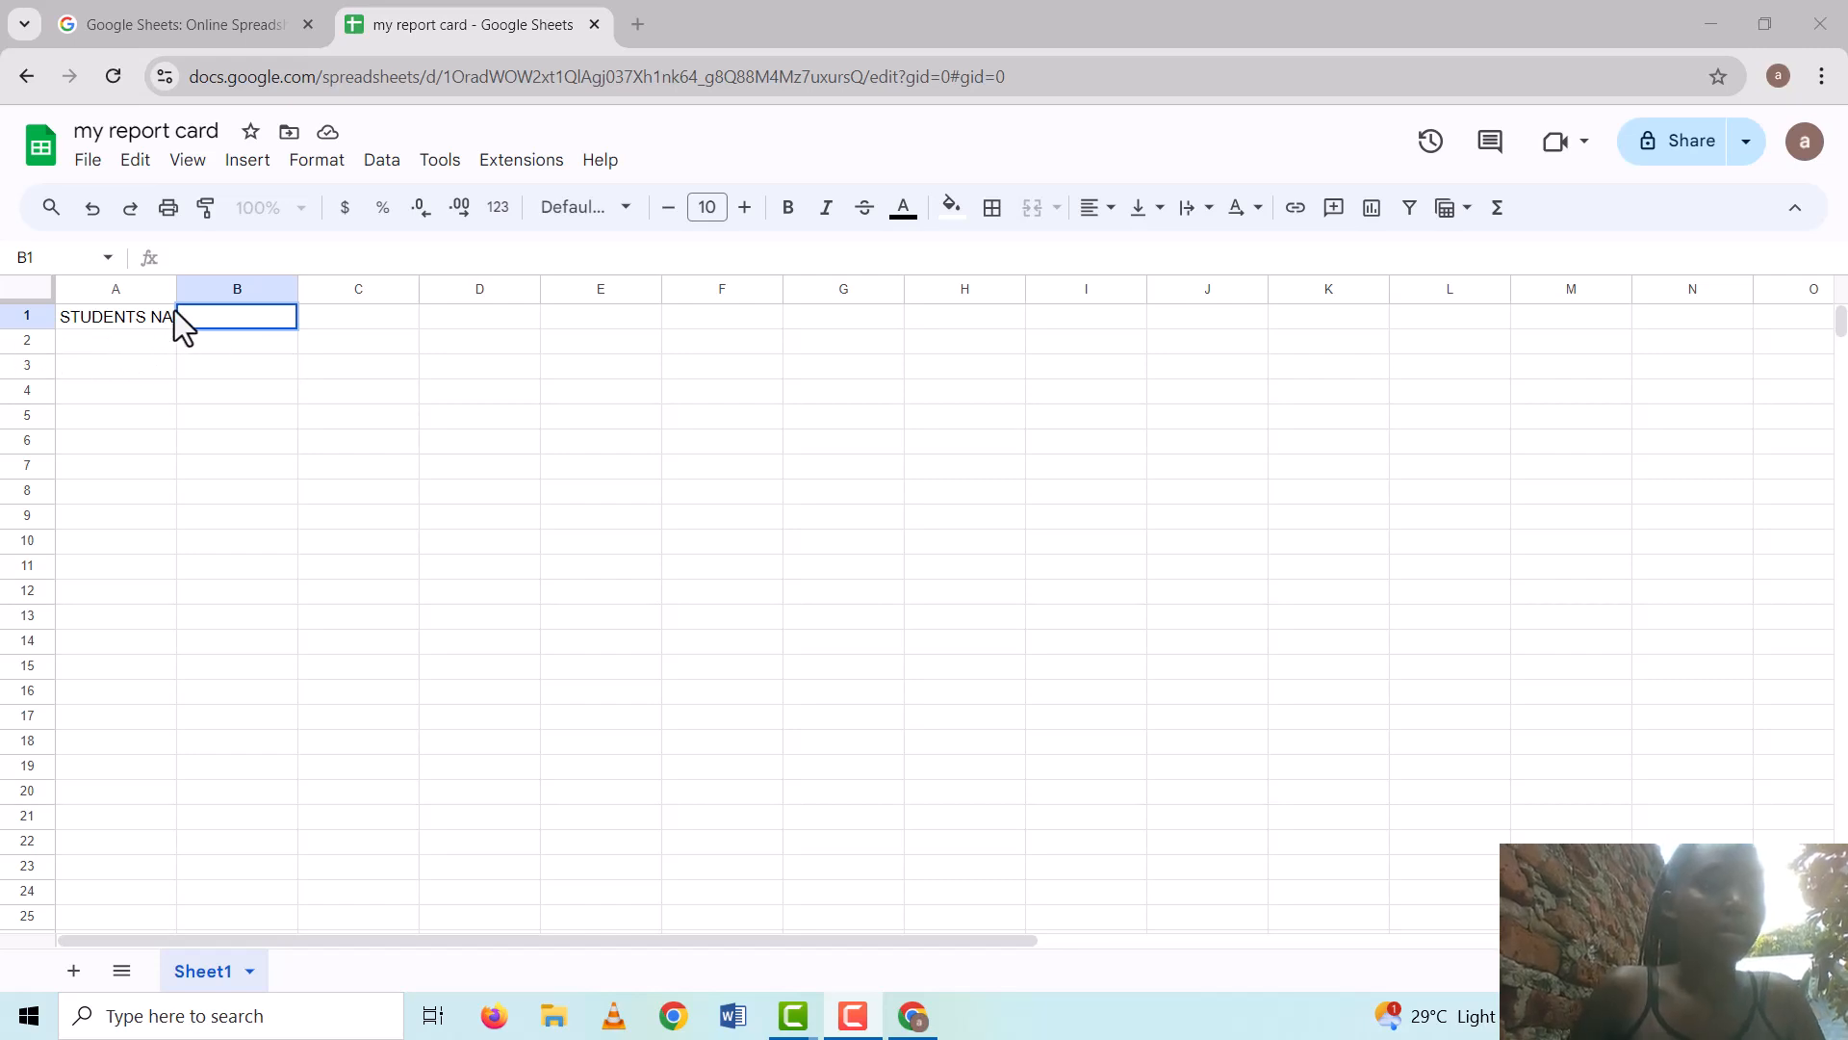
text(MAR)
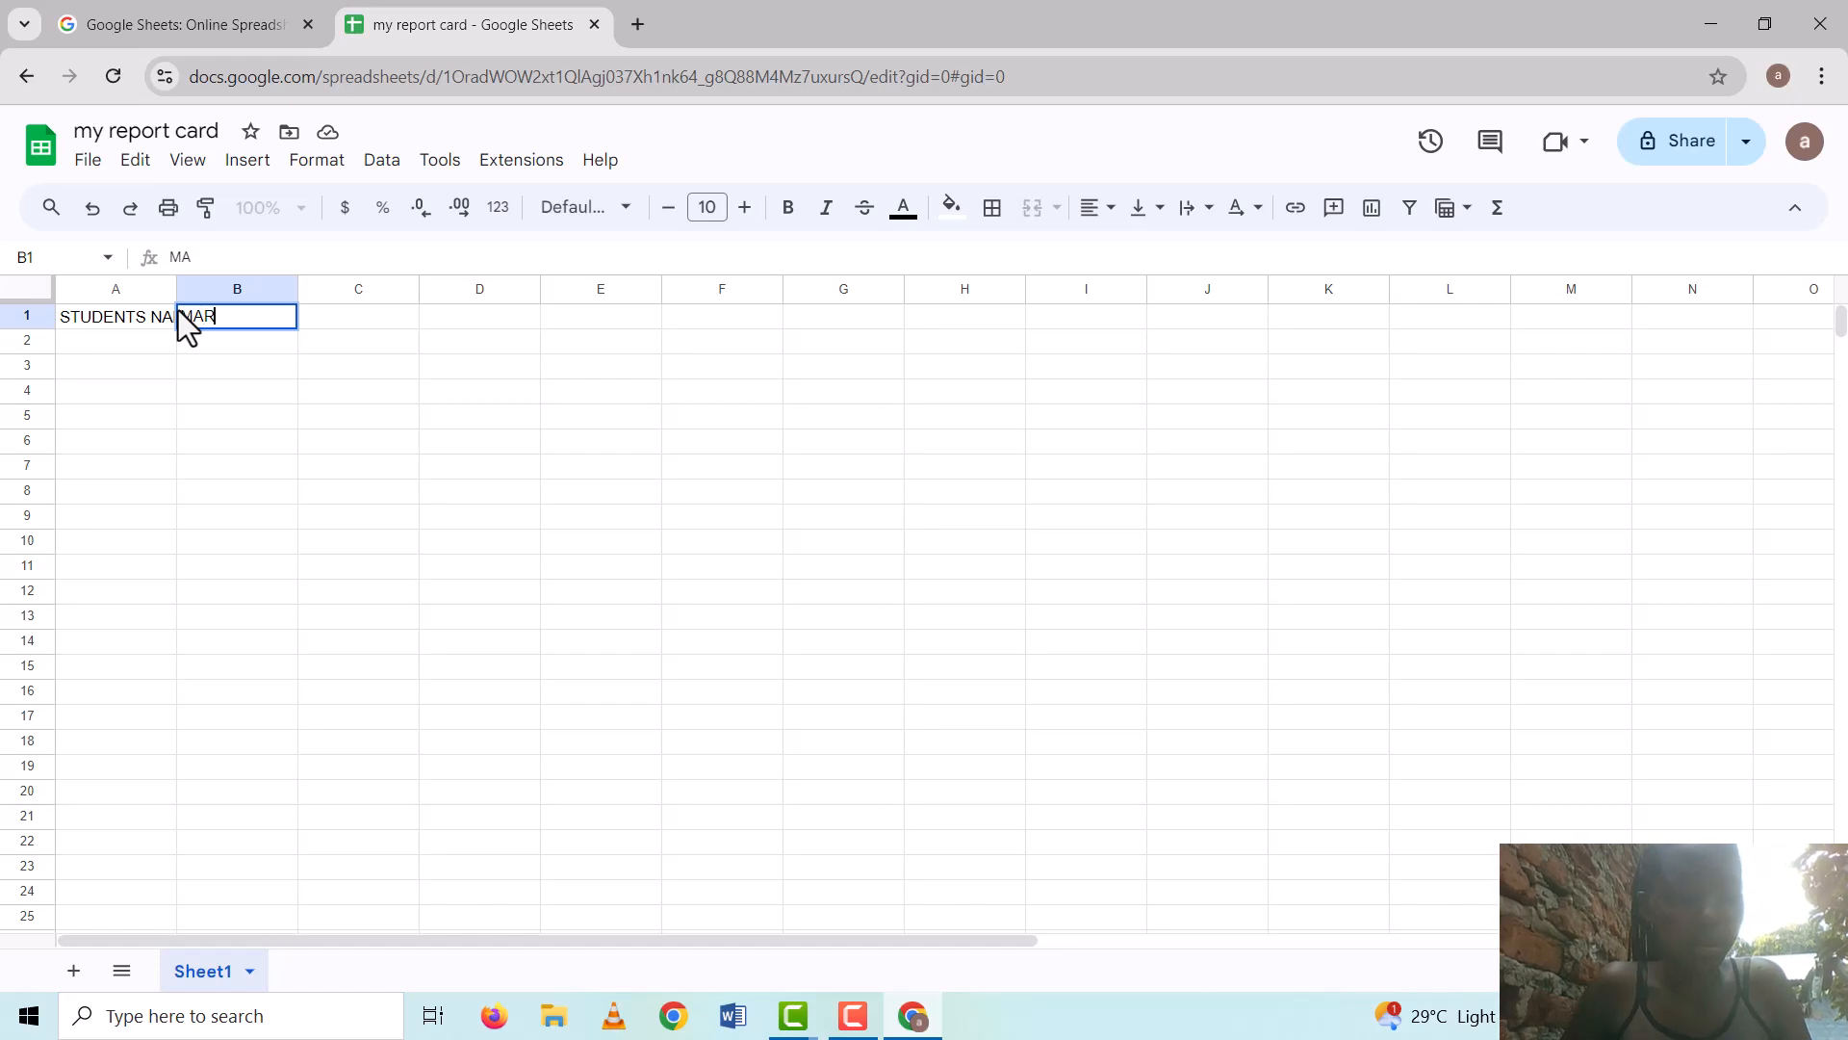
text(KS)
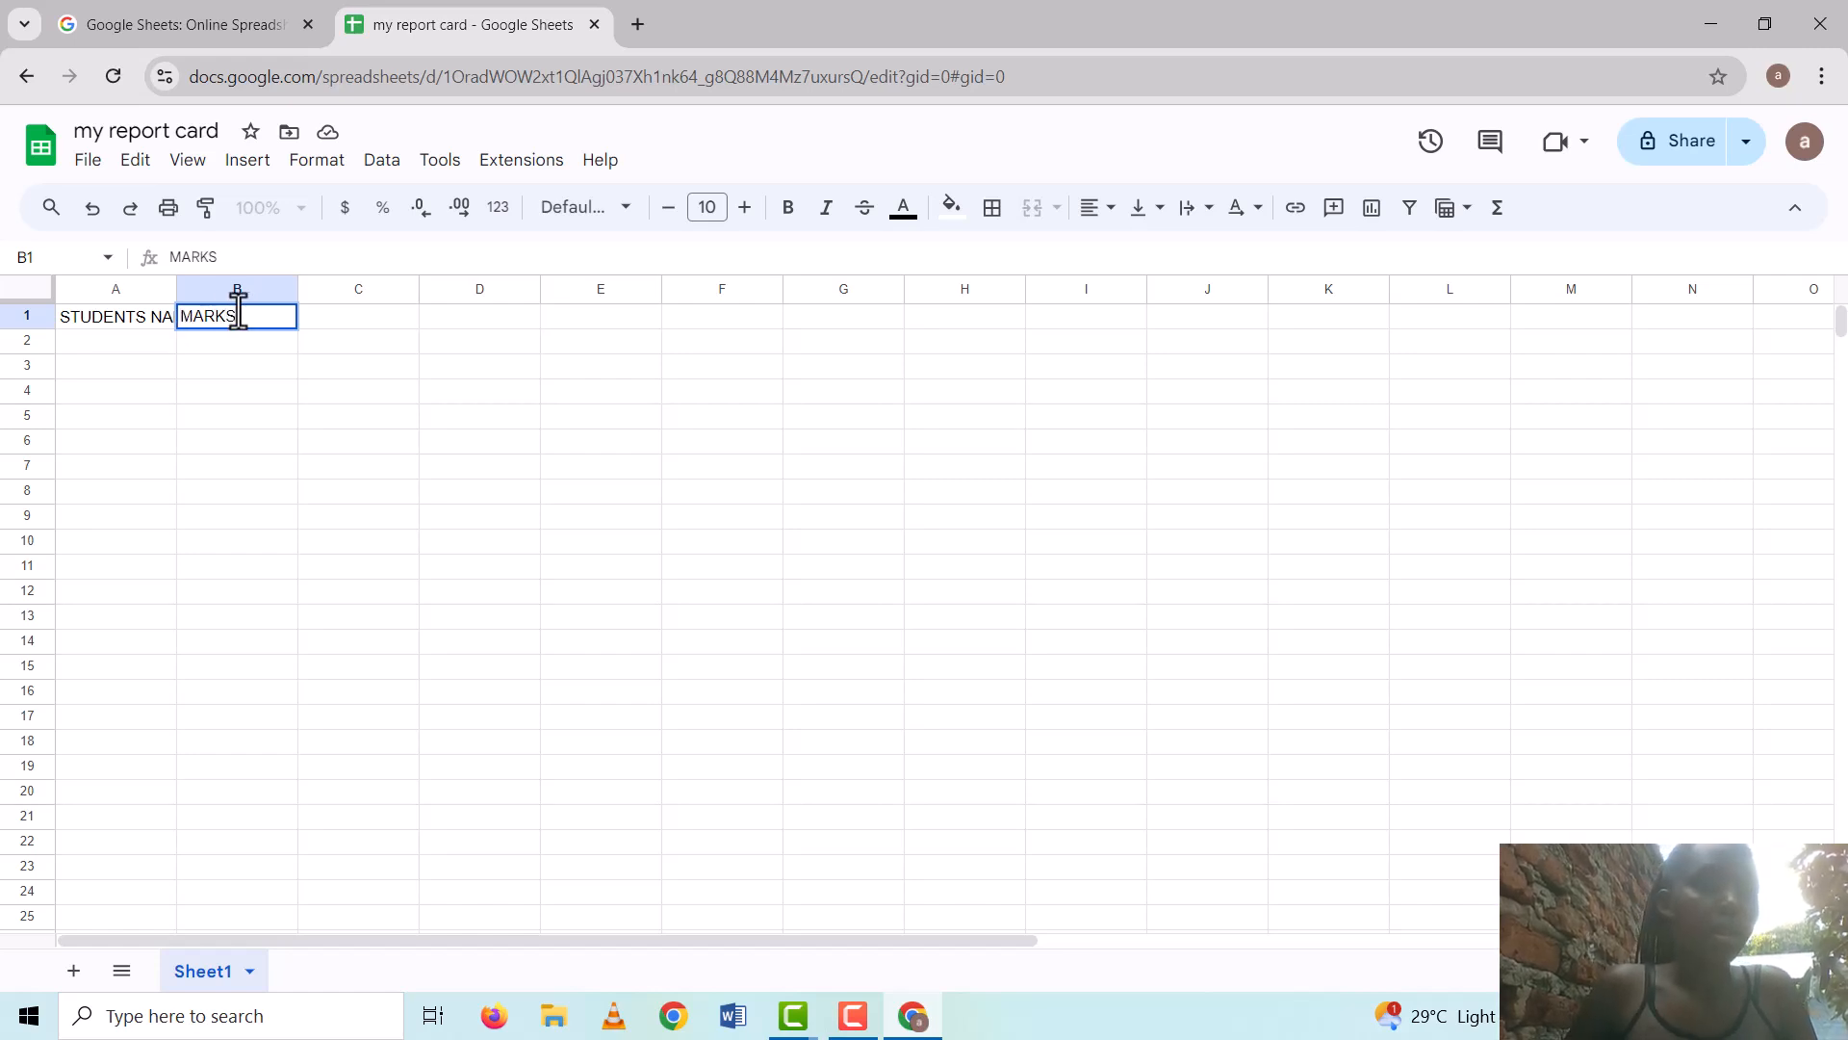
double_click(308, 315)
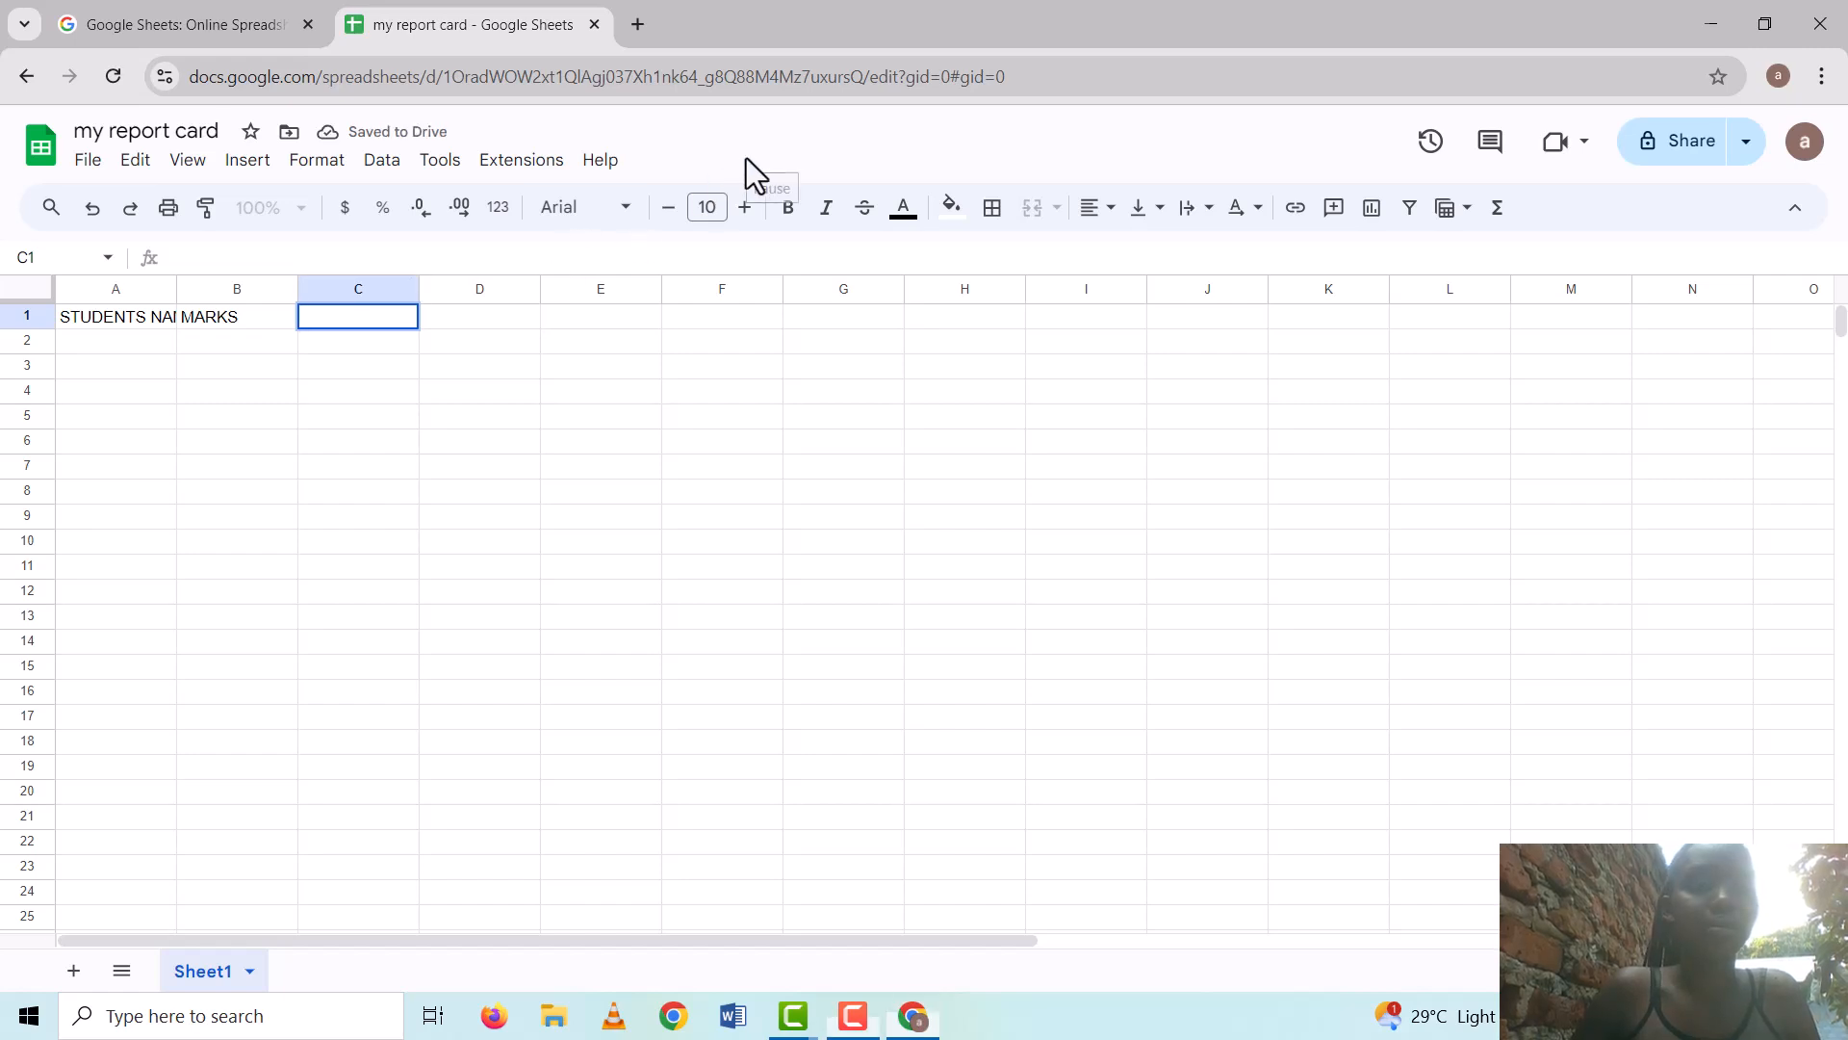
click(302, 322)
text(G)
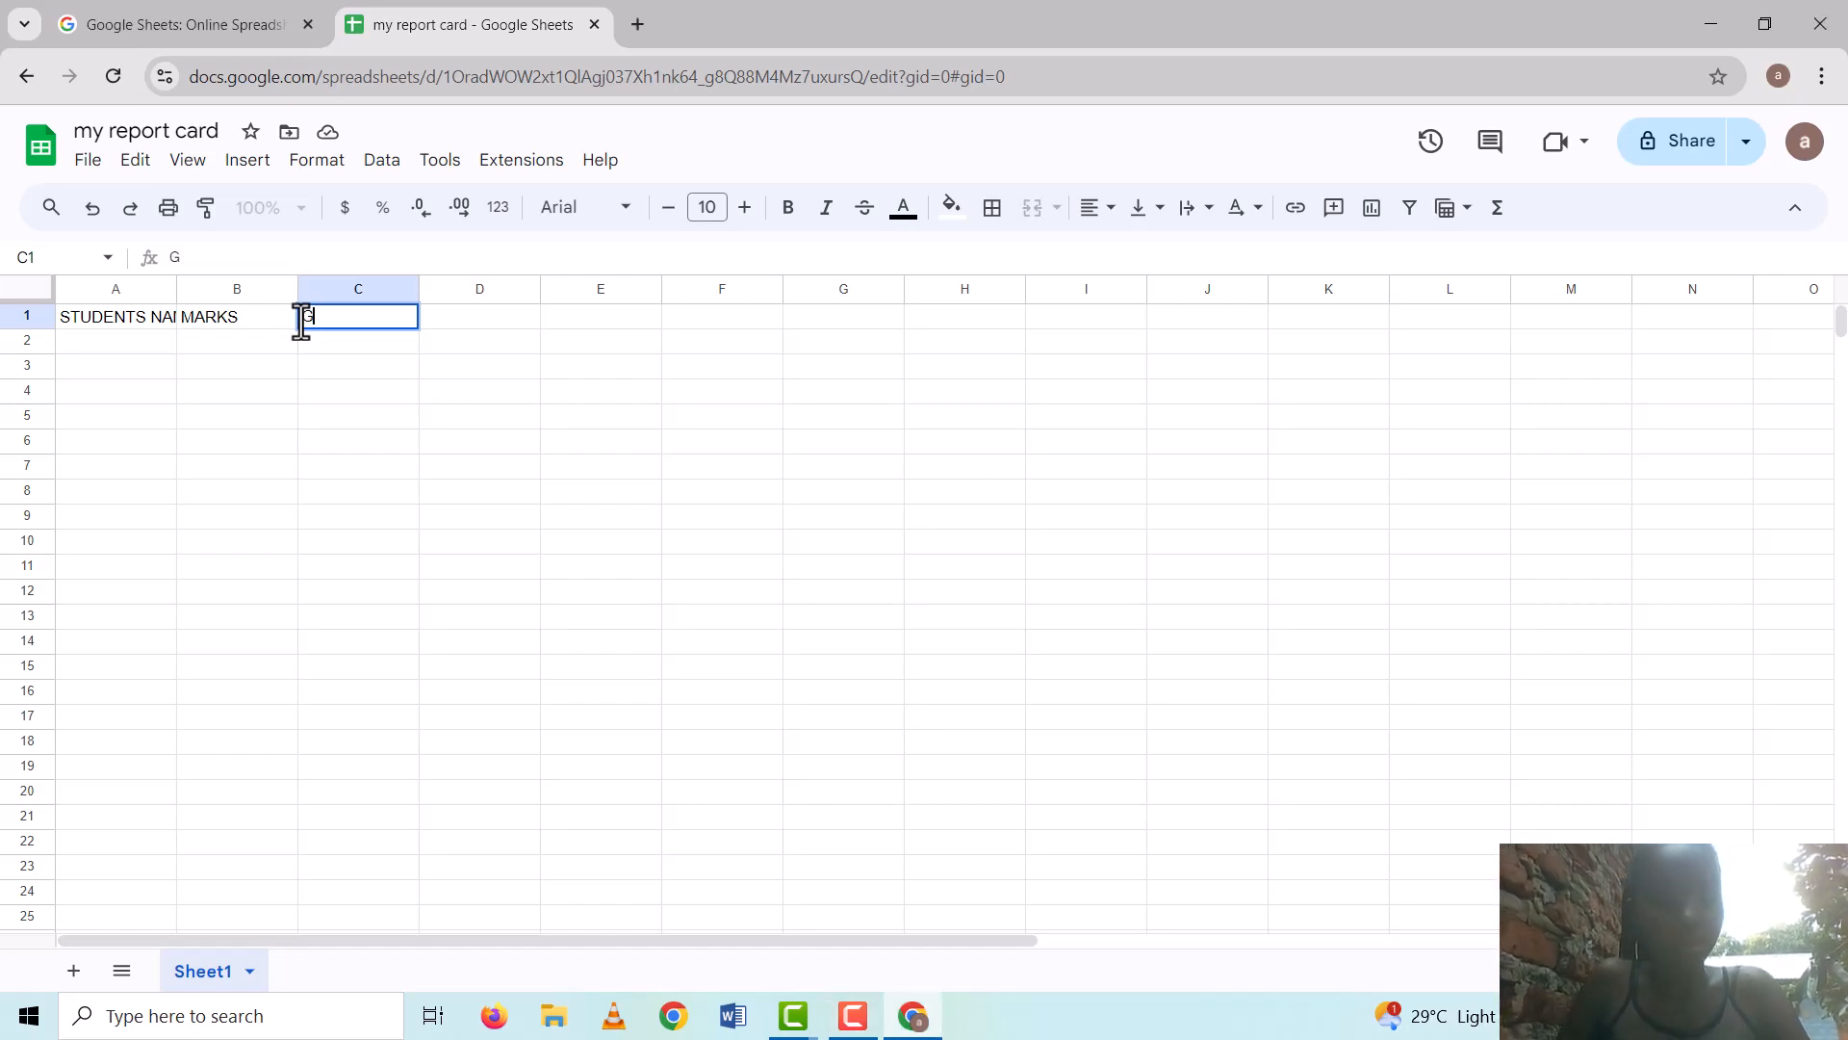
text(RA)
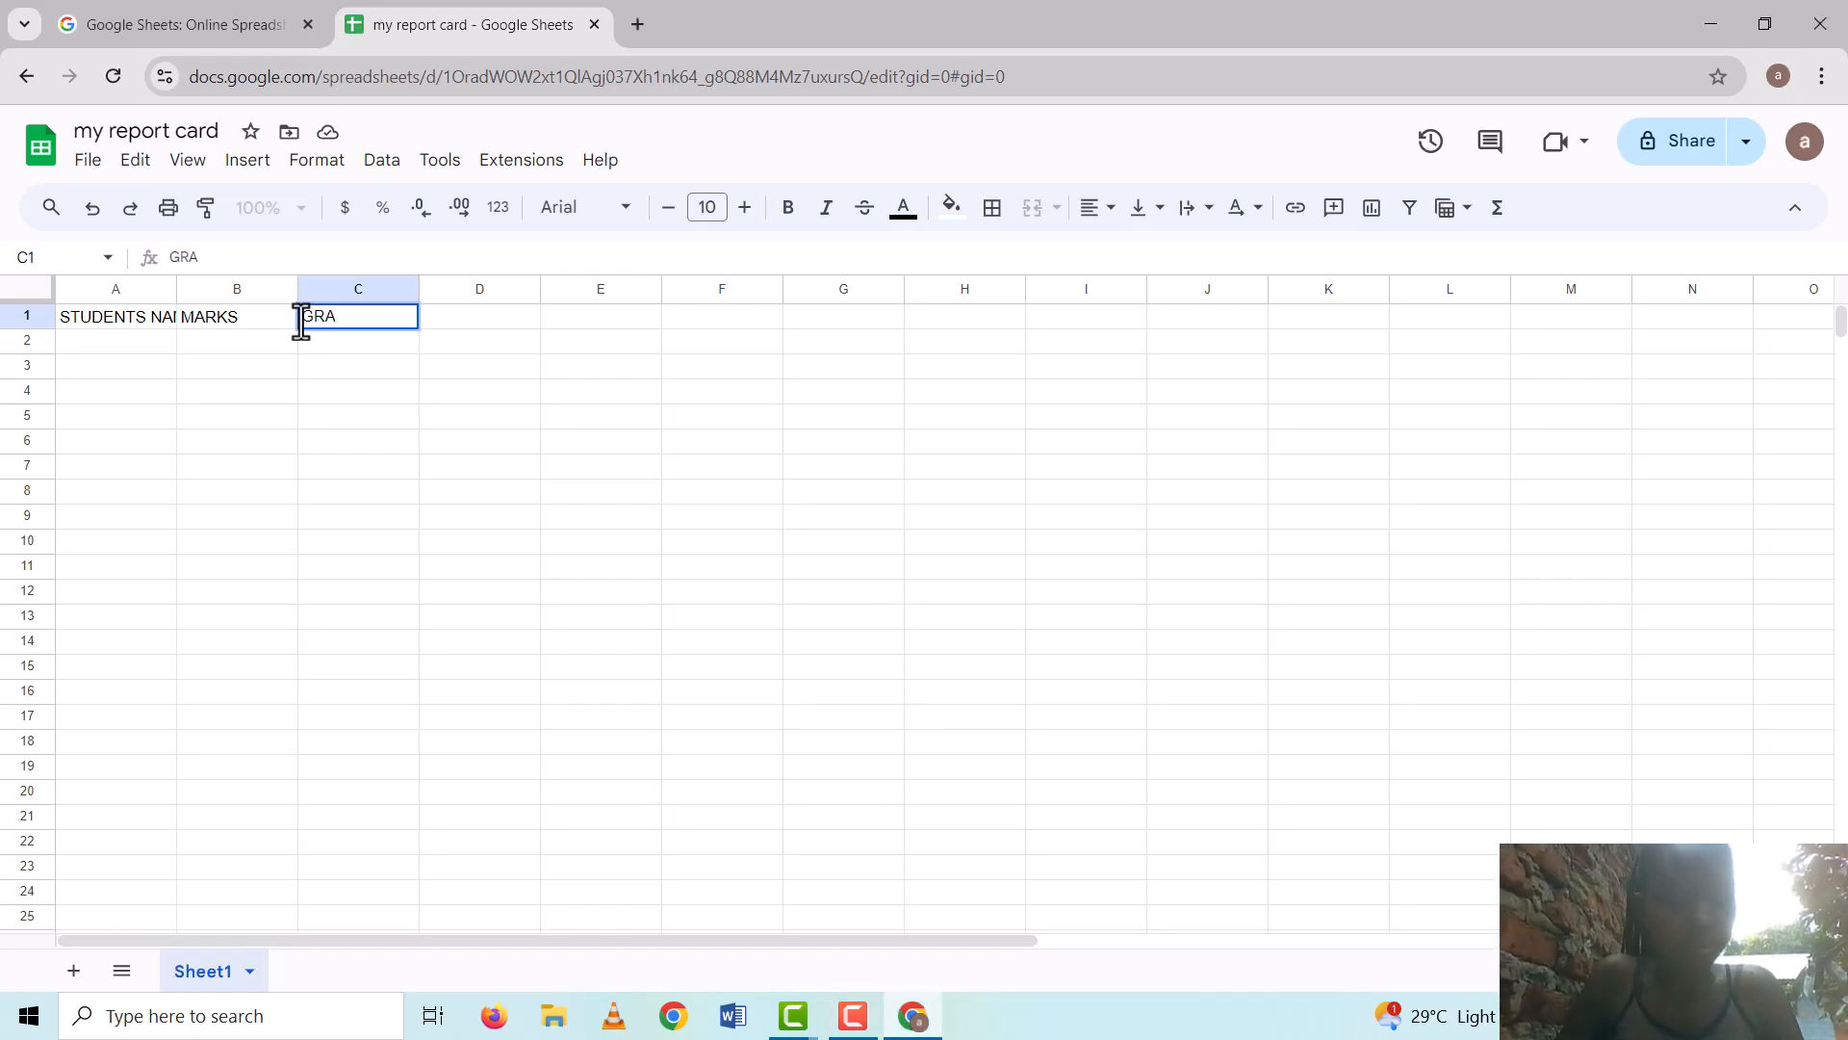
text(DES)
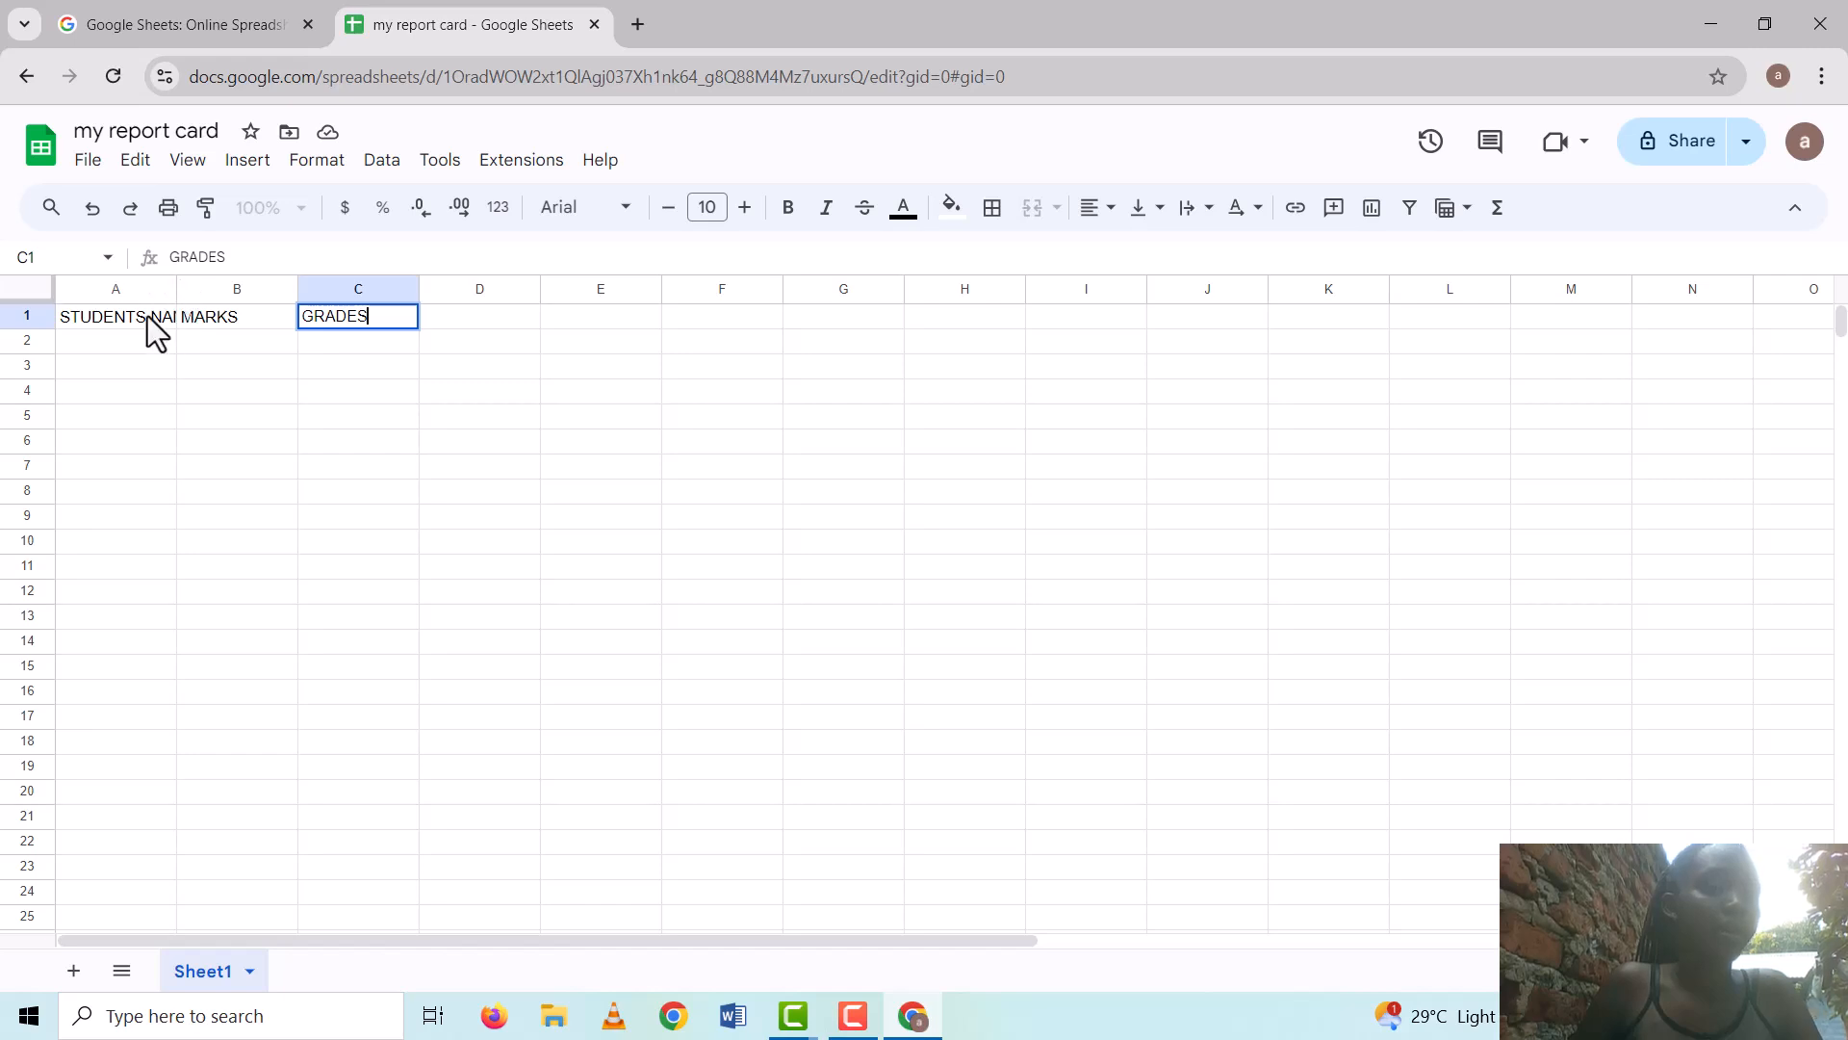
Type three student names into A2, A3 and A4, discarding one mistyped entry
double_click(61, 325)
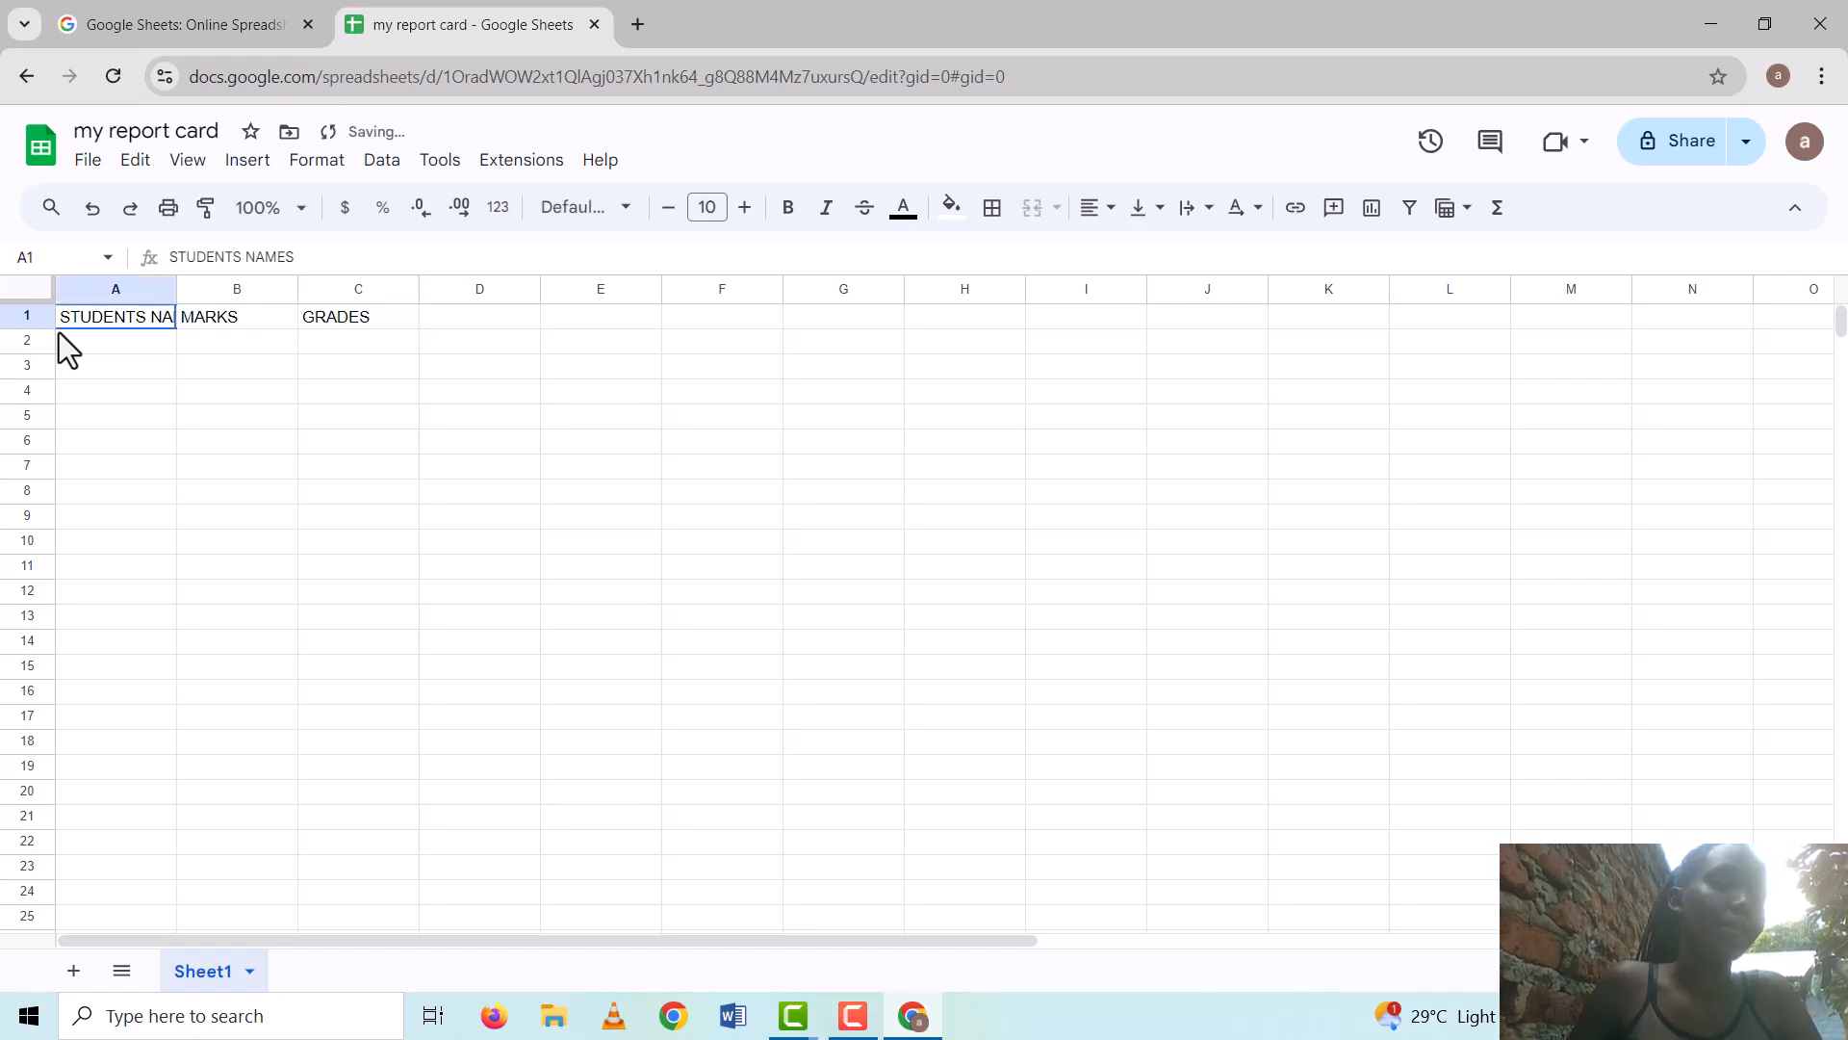
click(59, 339)
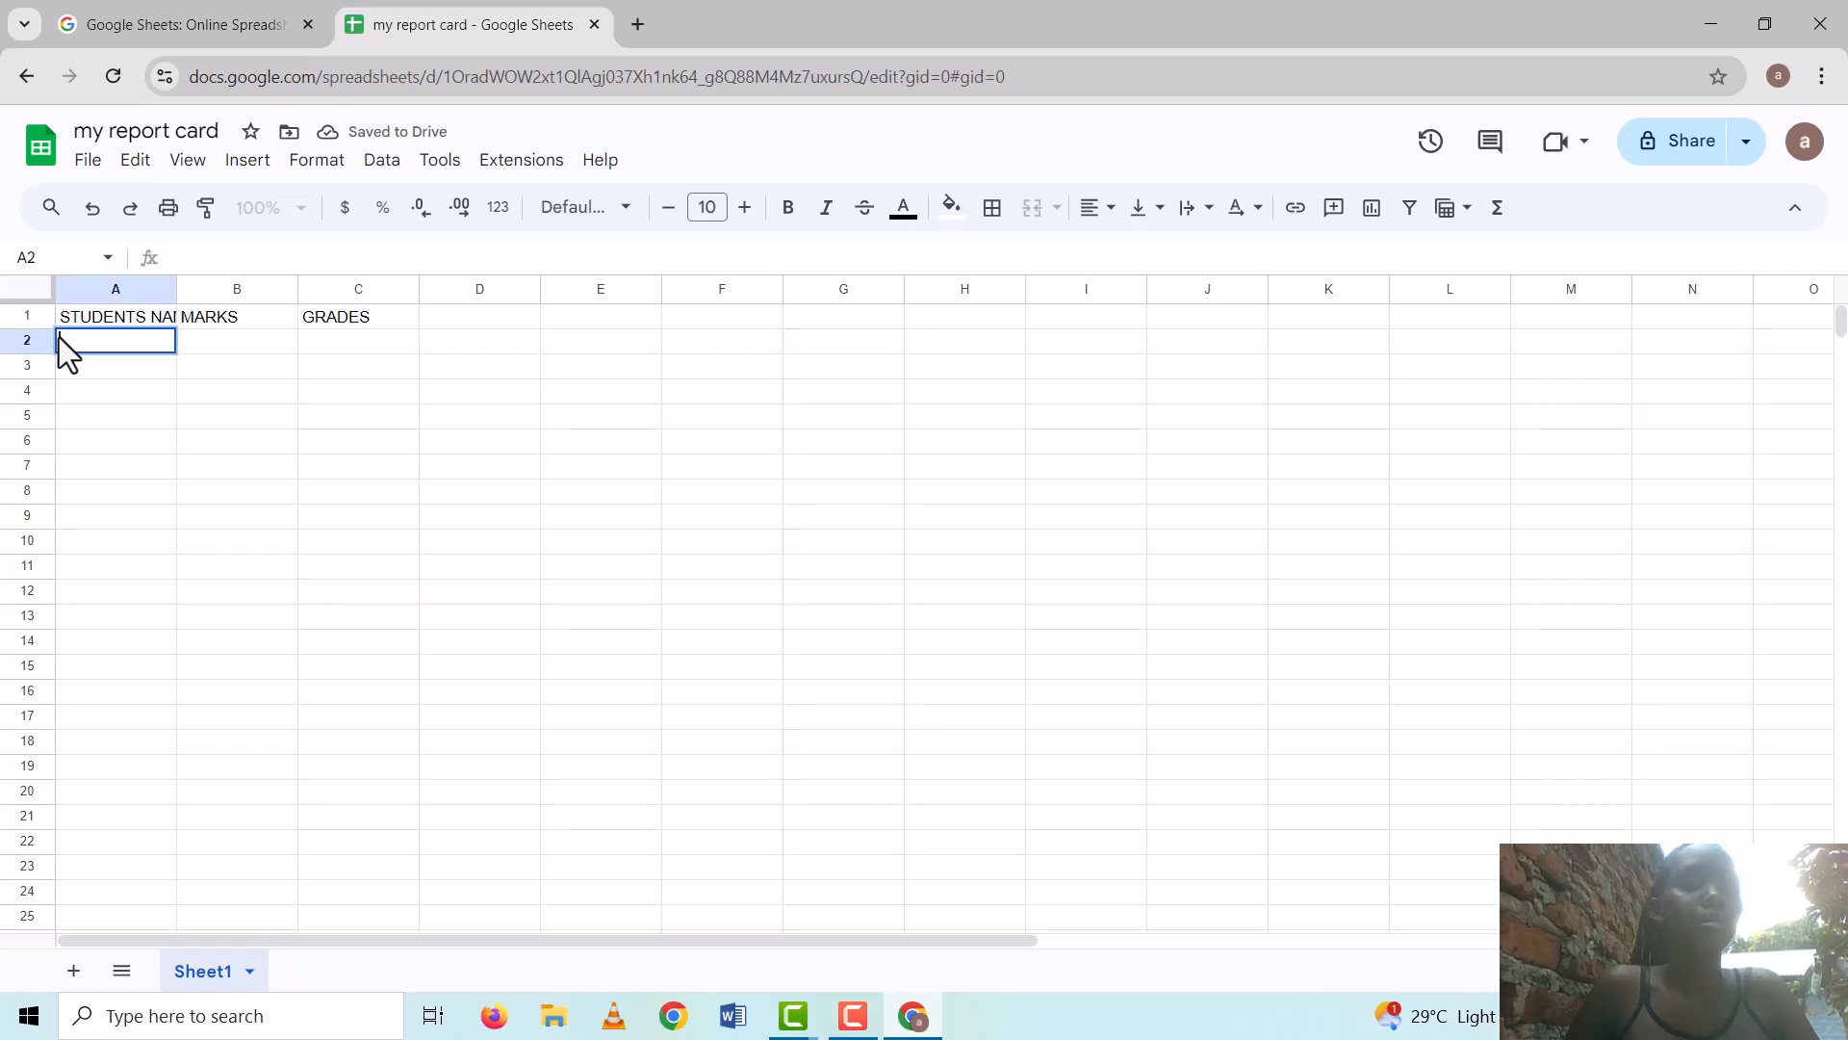
text(ANN)
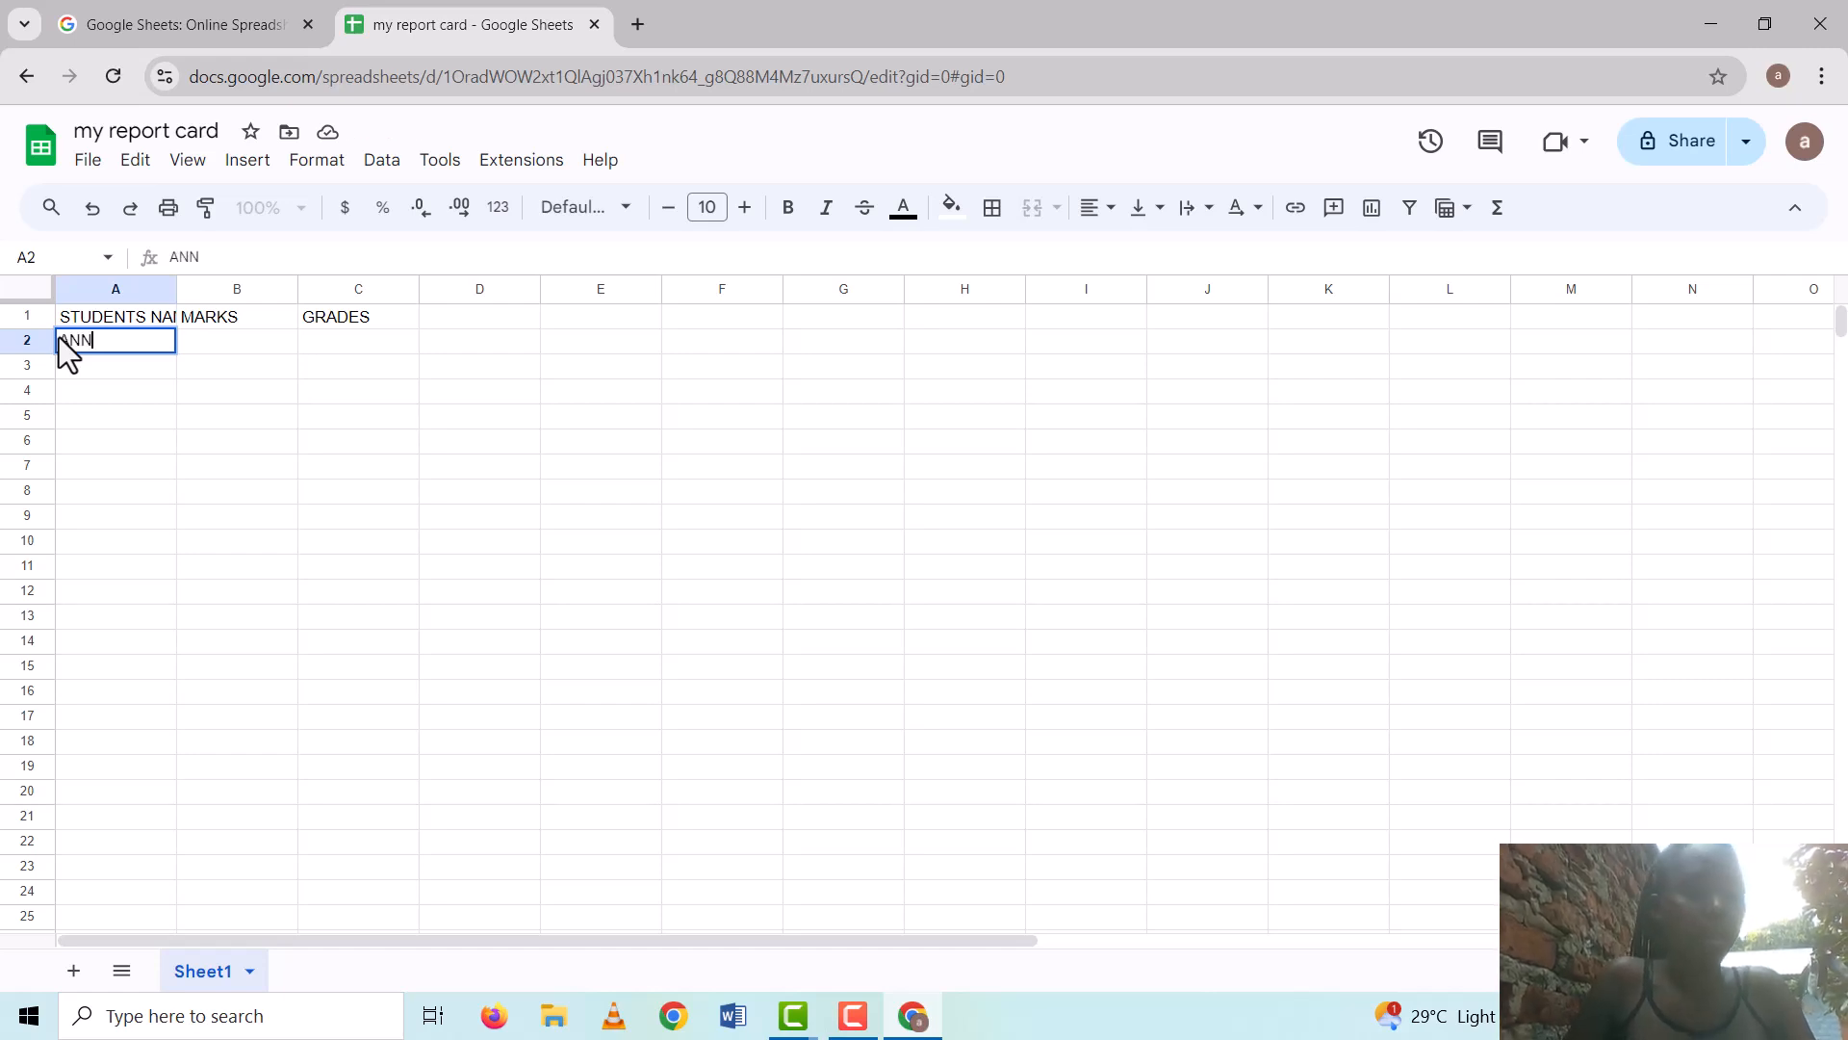
text(ETTE)
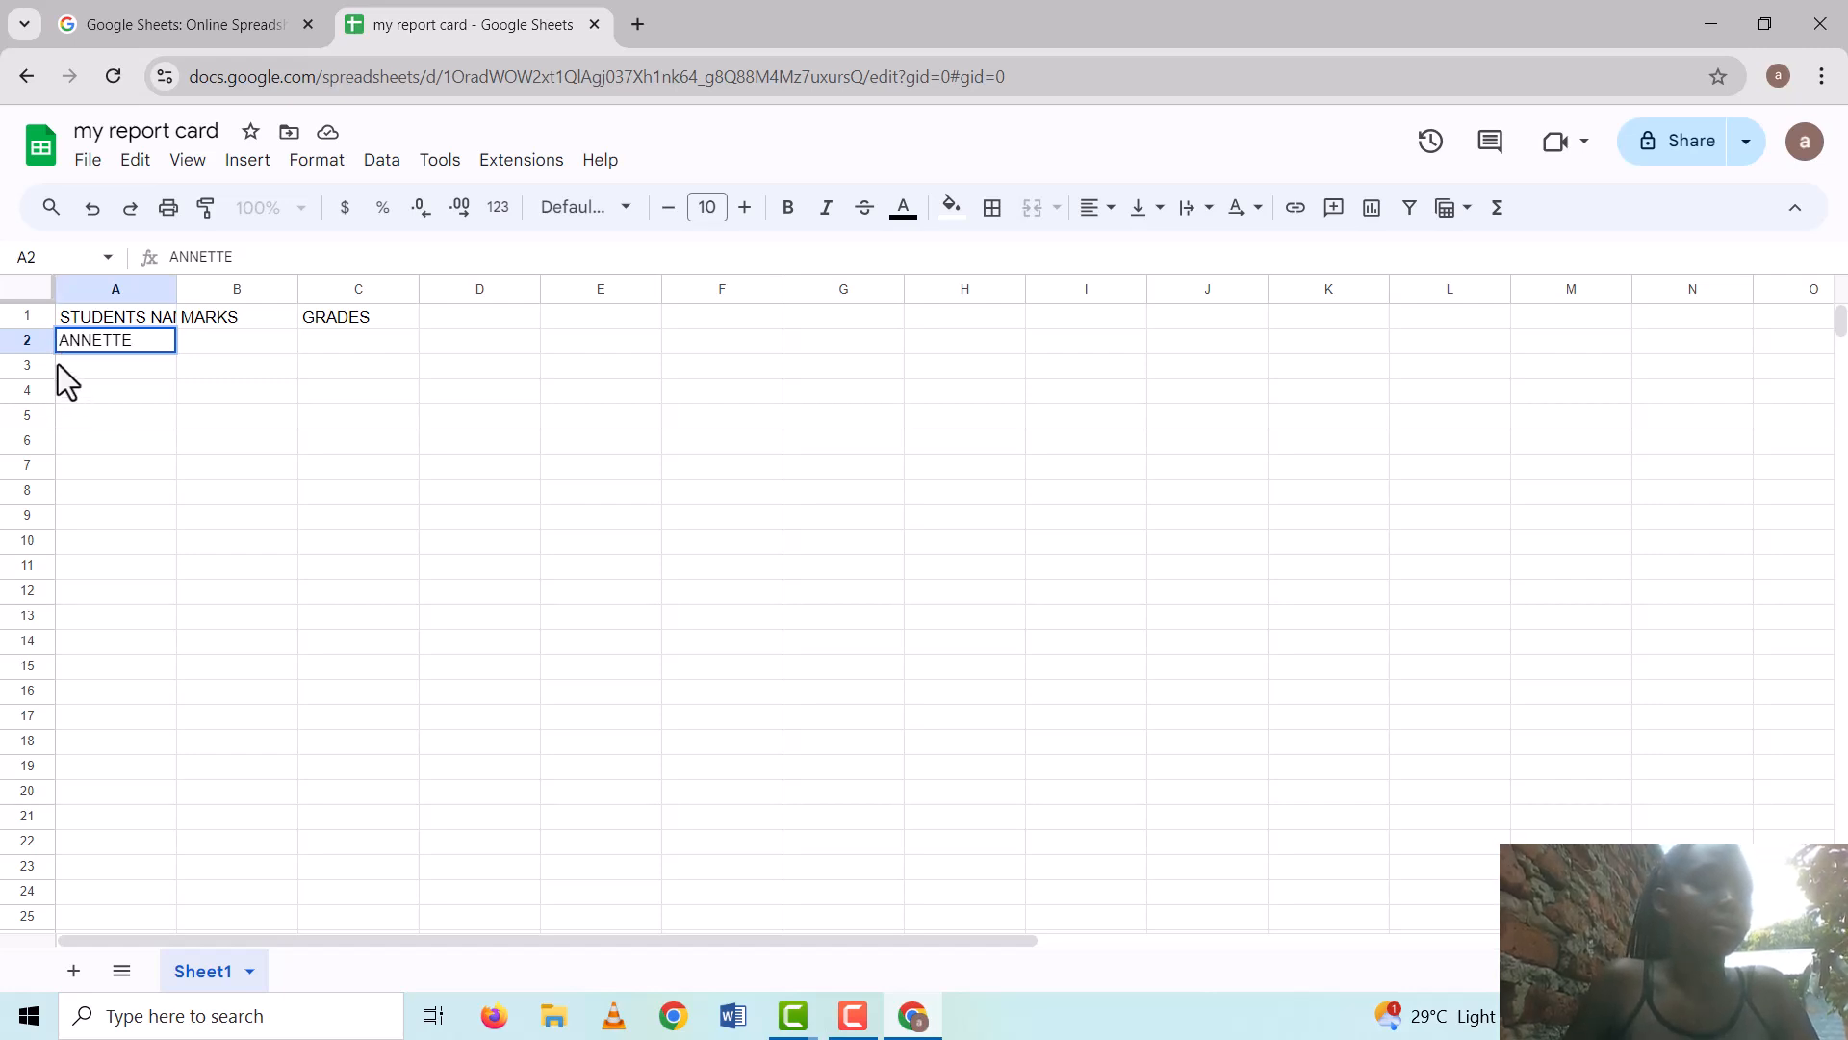
click(58, 363)
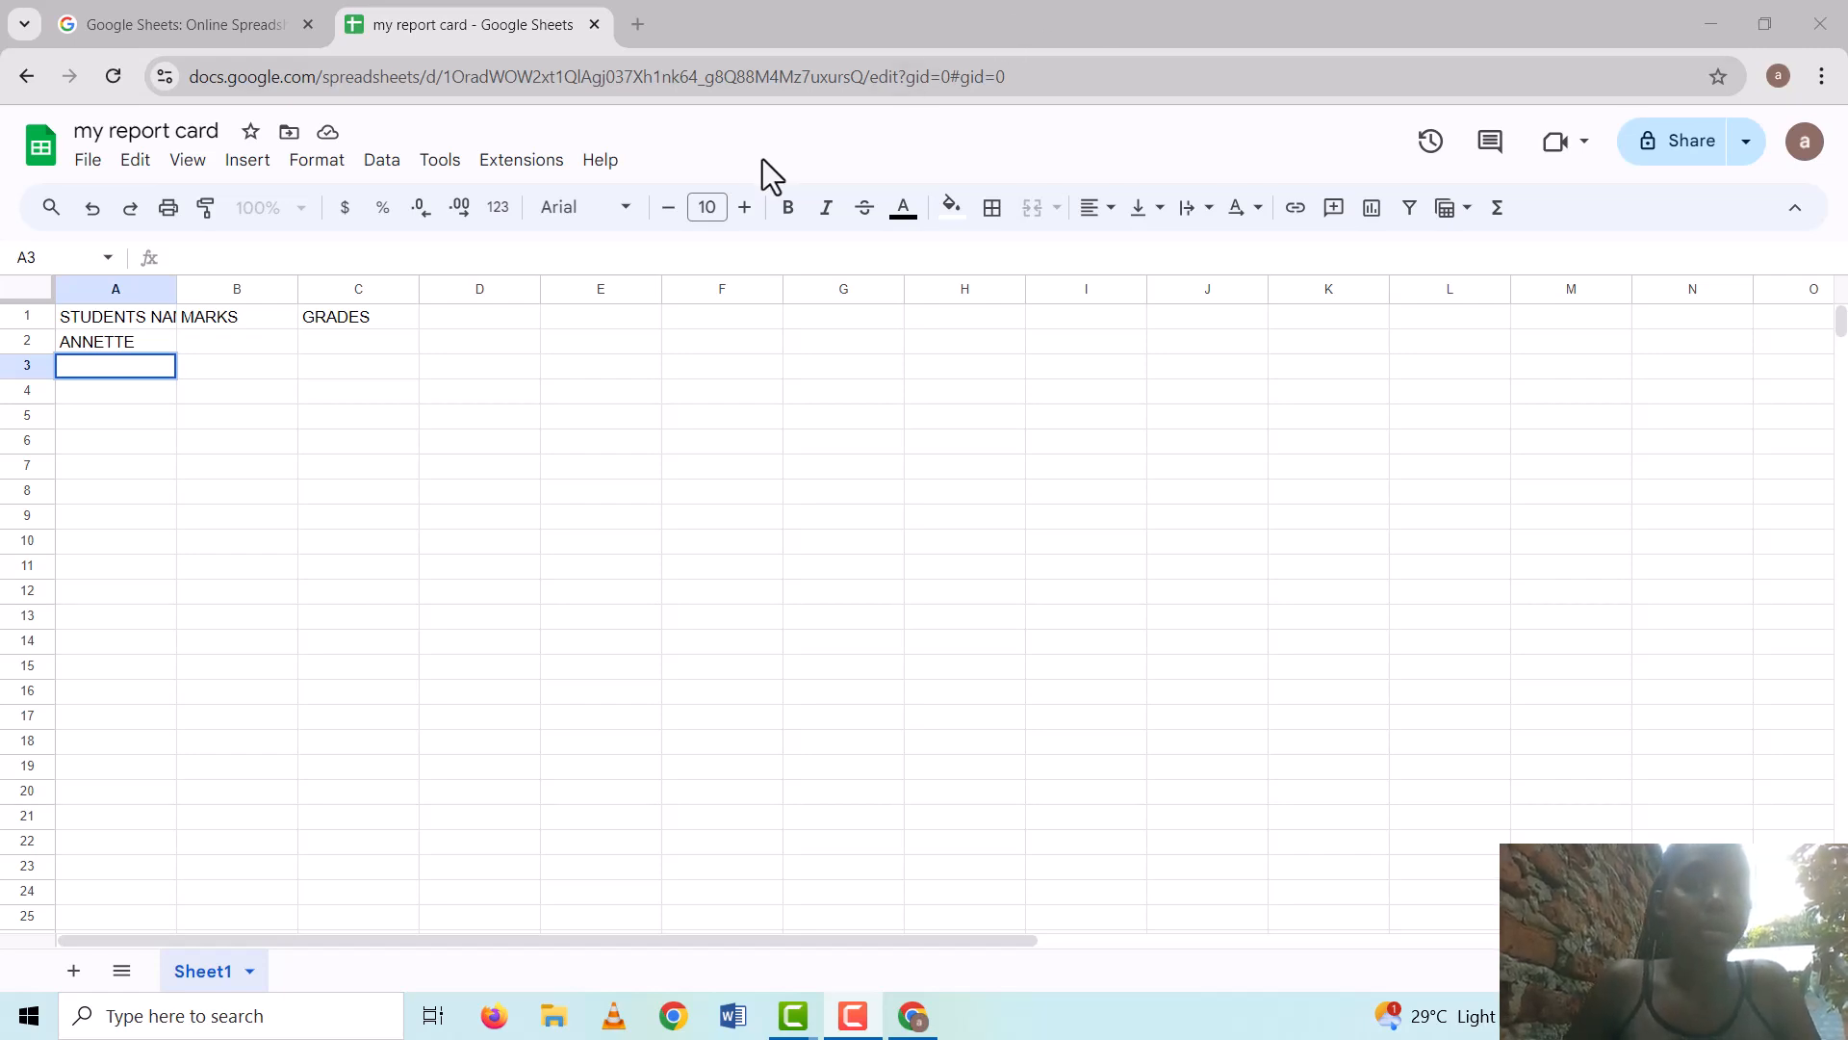
click(57, 363)
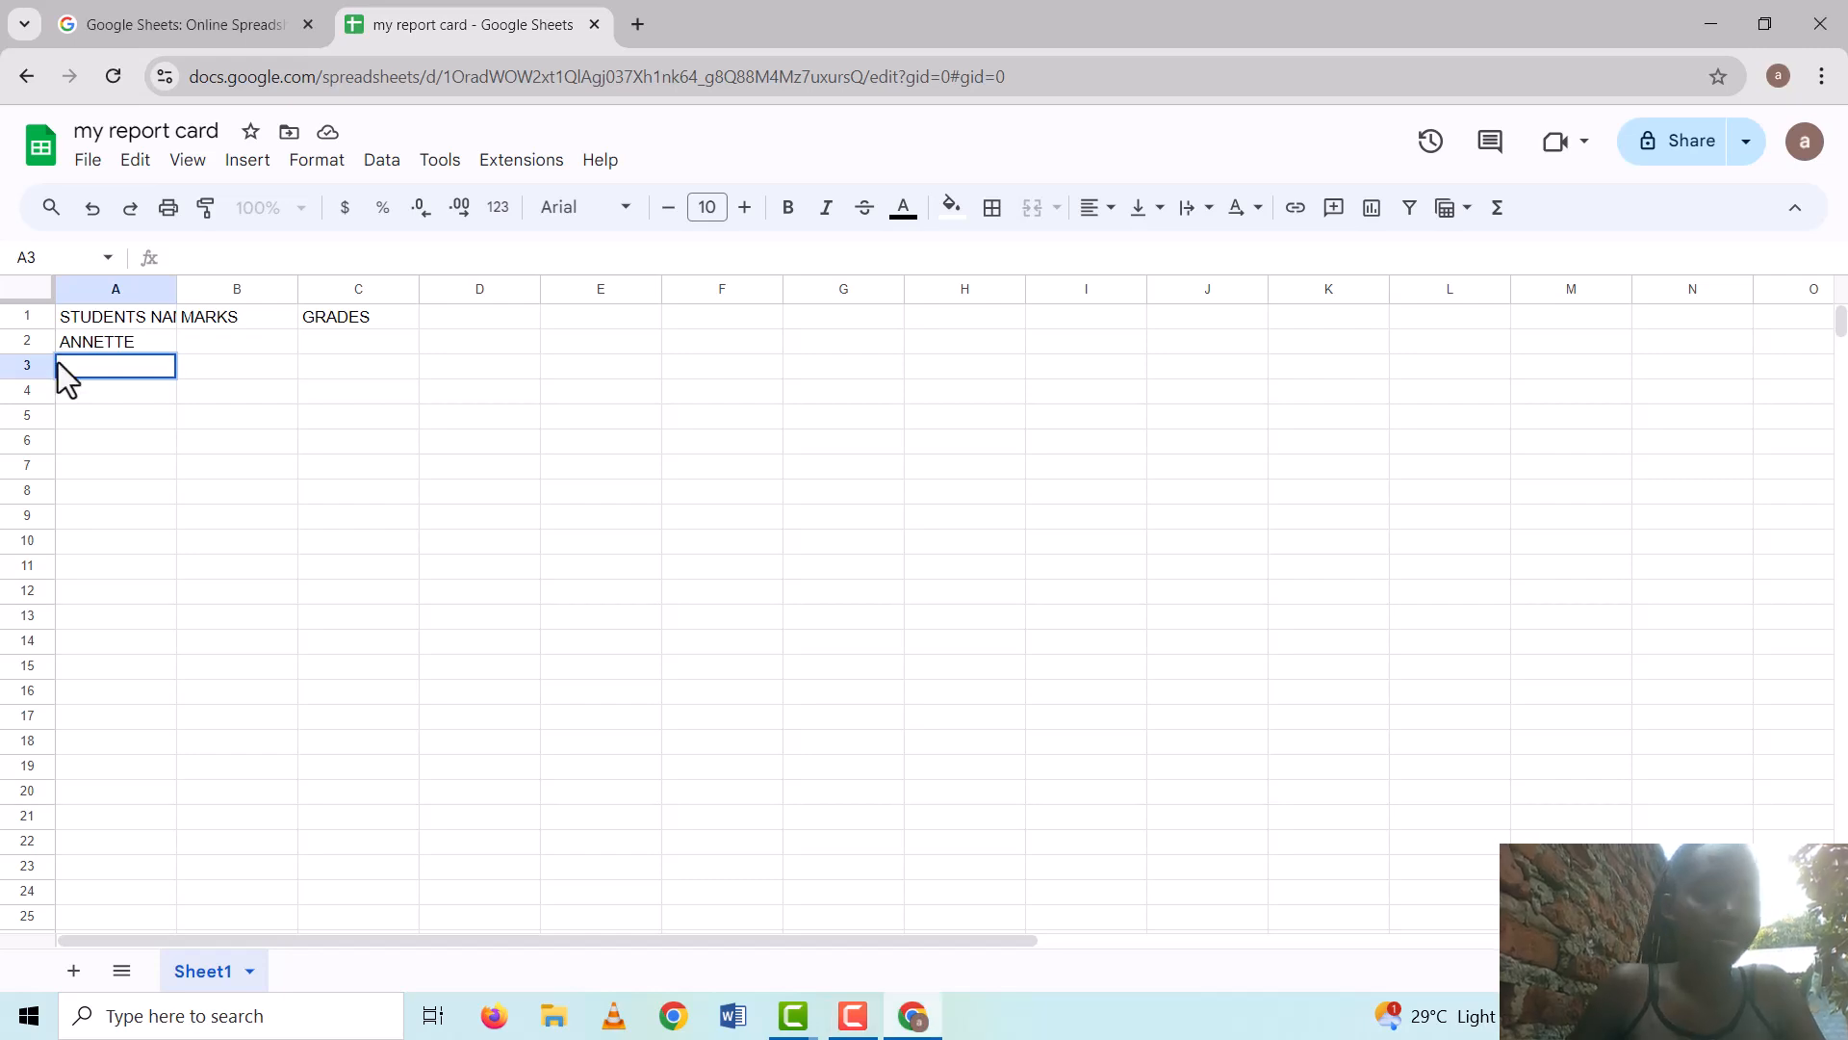
text(DELAN)
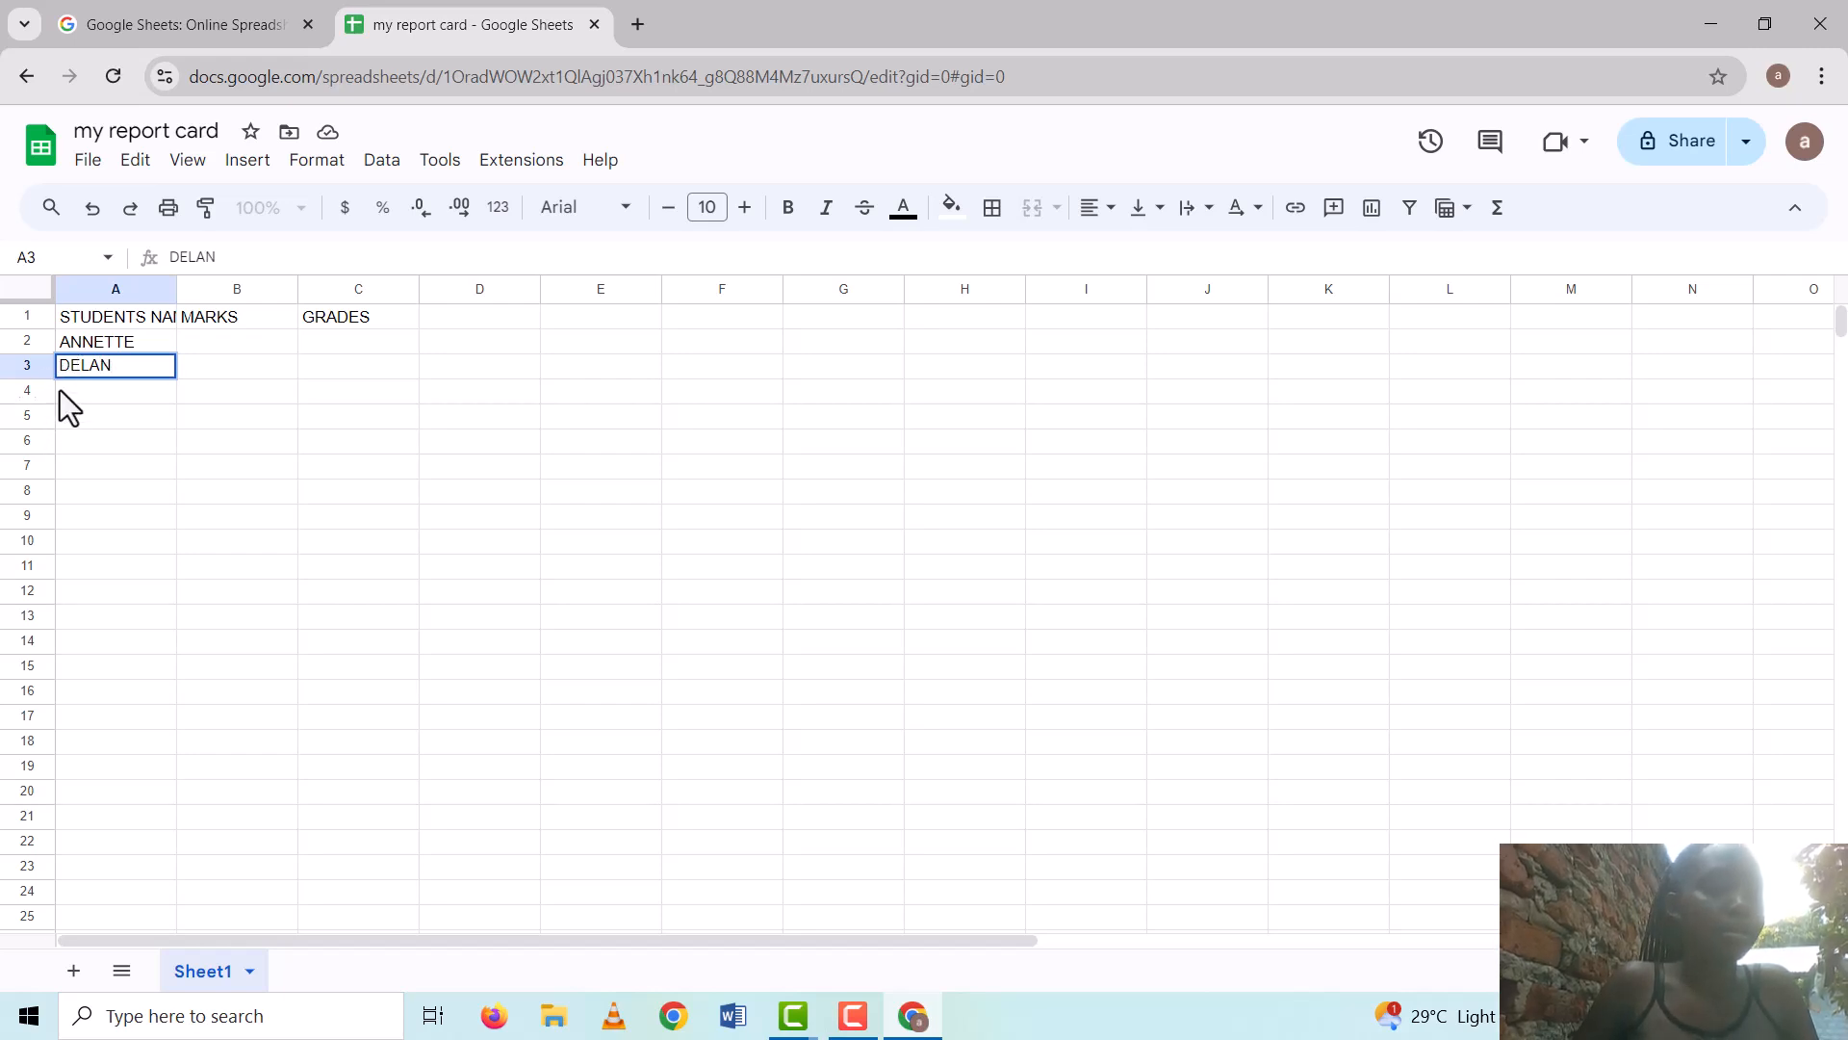
key(Return)
text(MW)
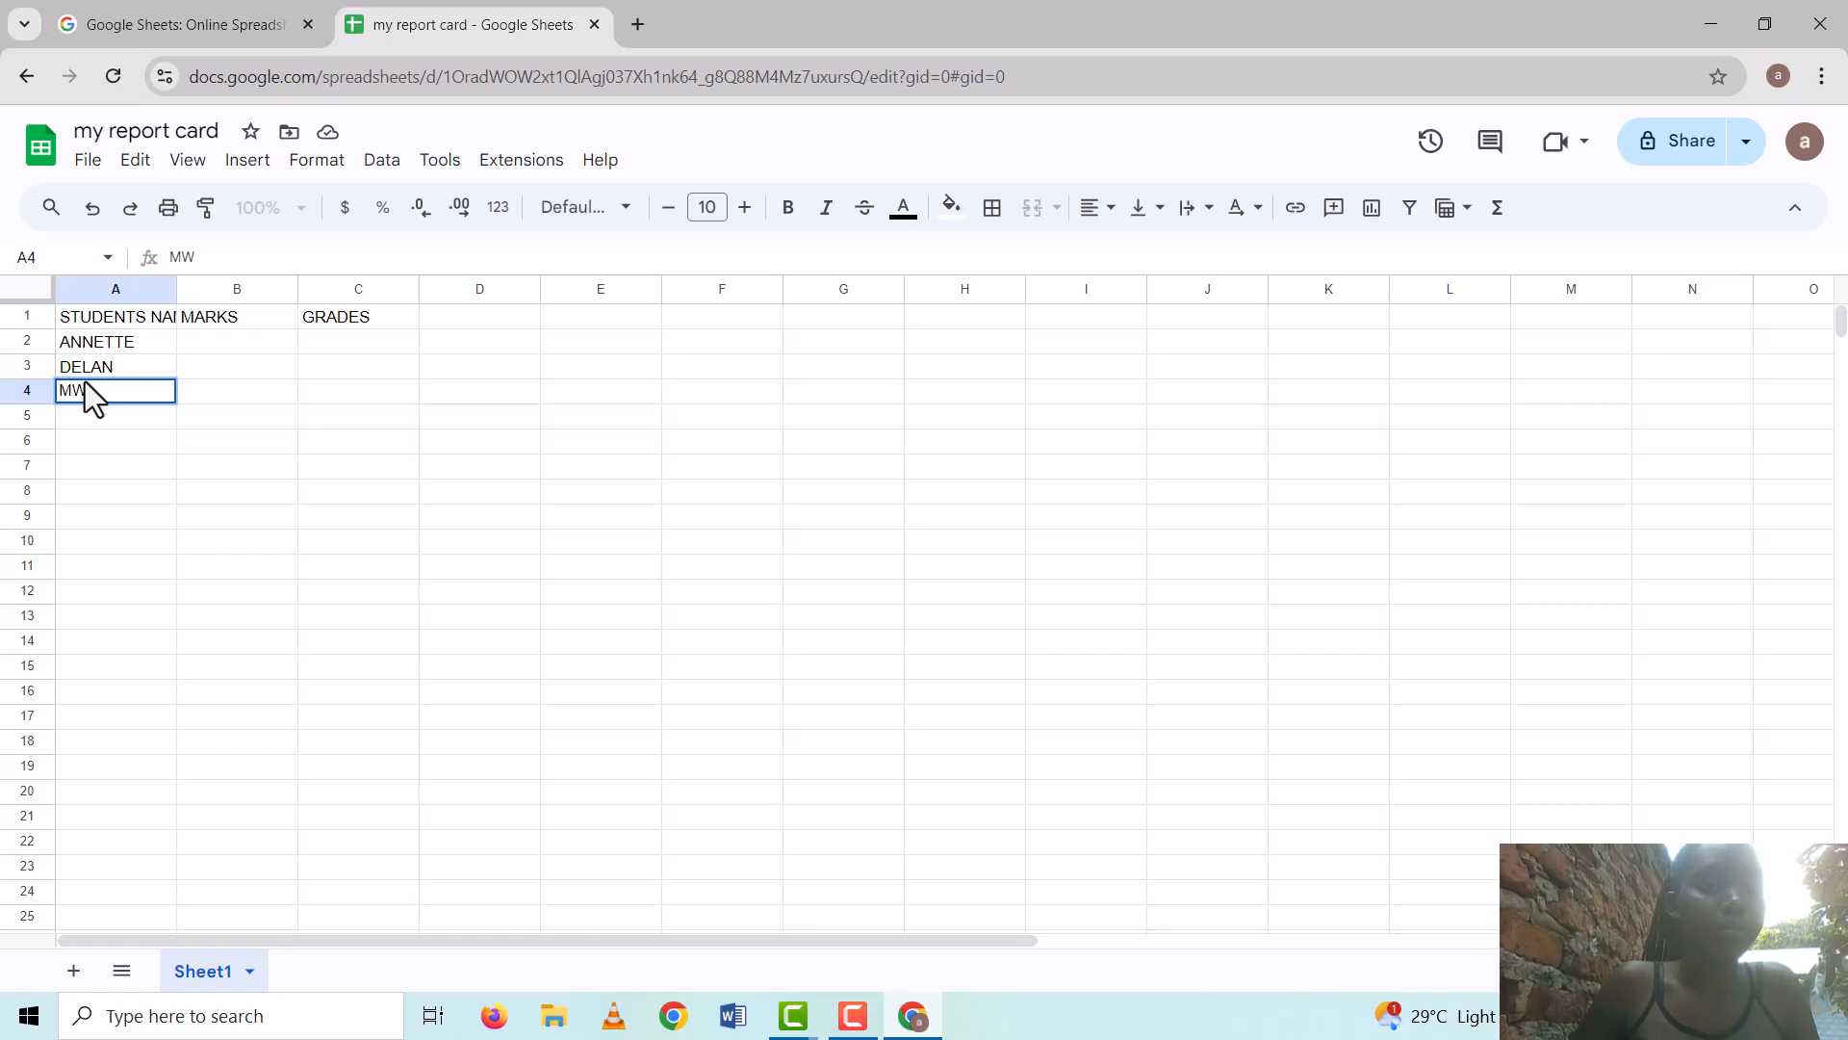
key(Escape)
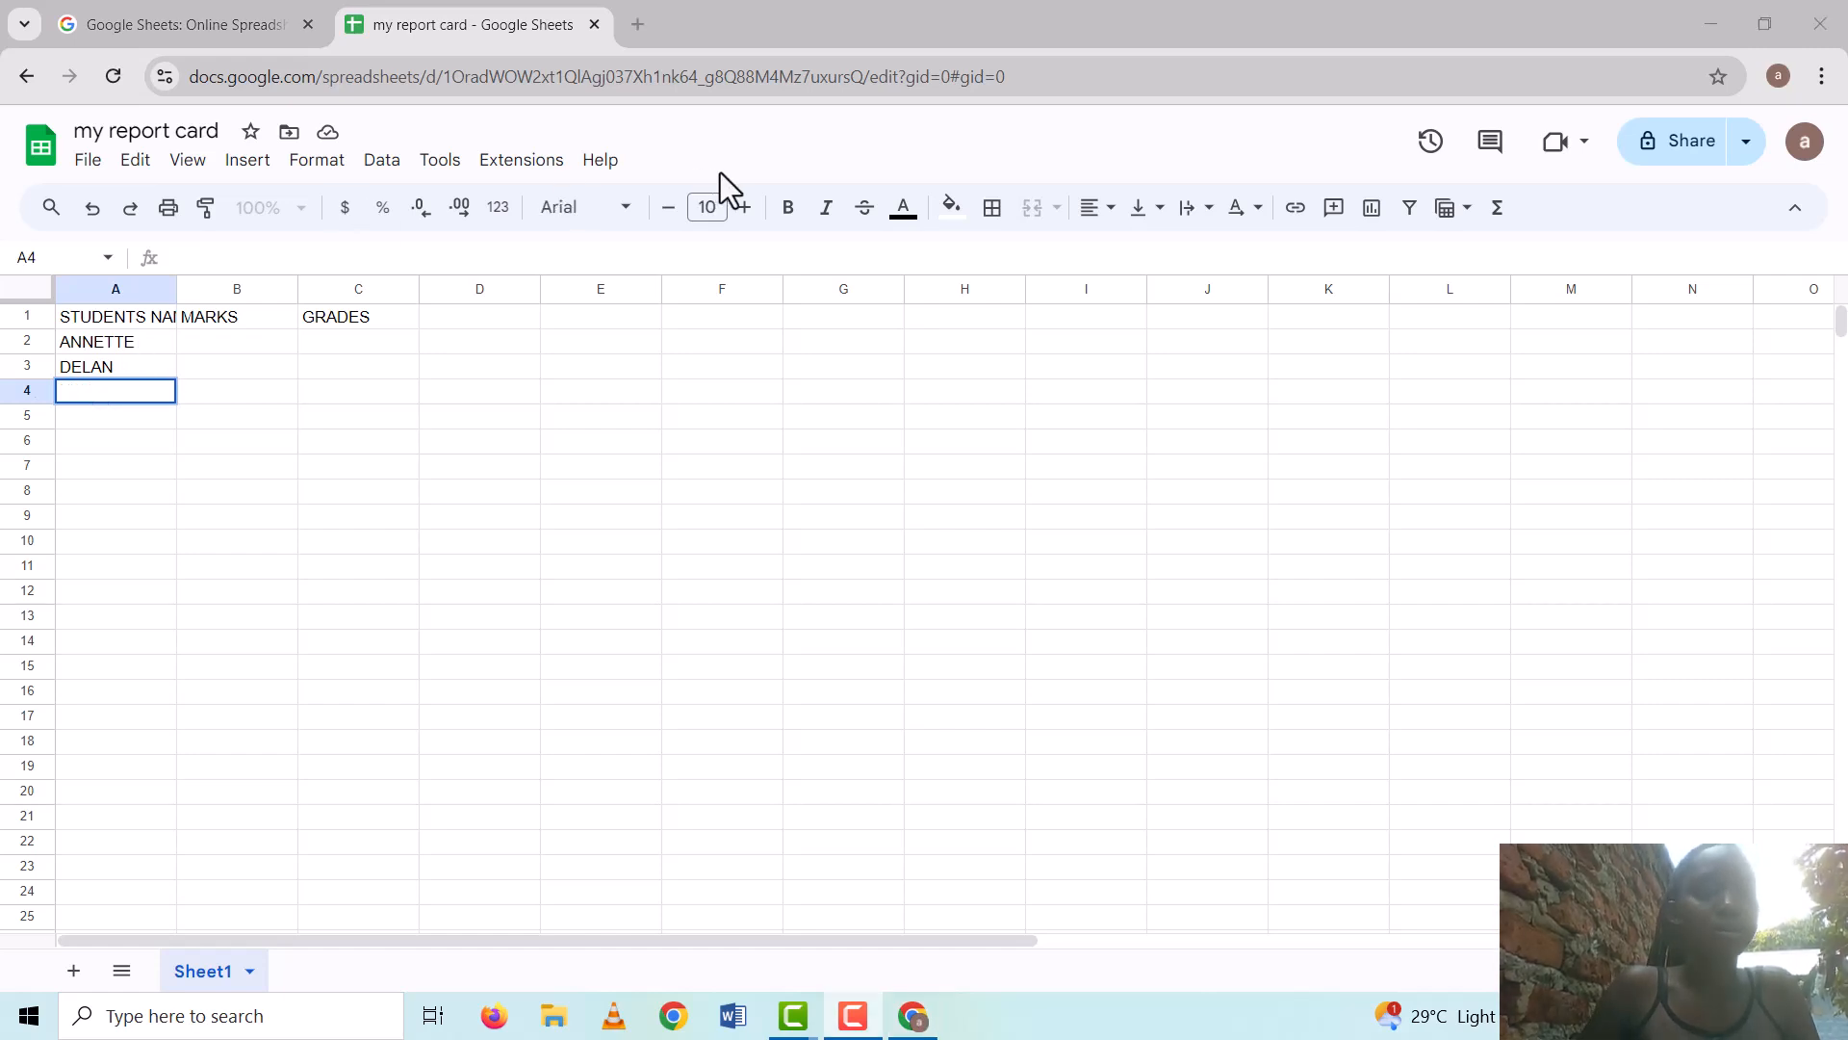
click(61, 391)
text(ME)
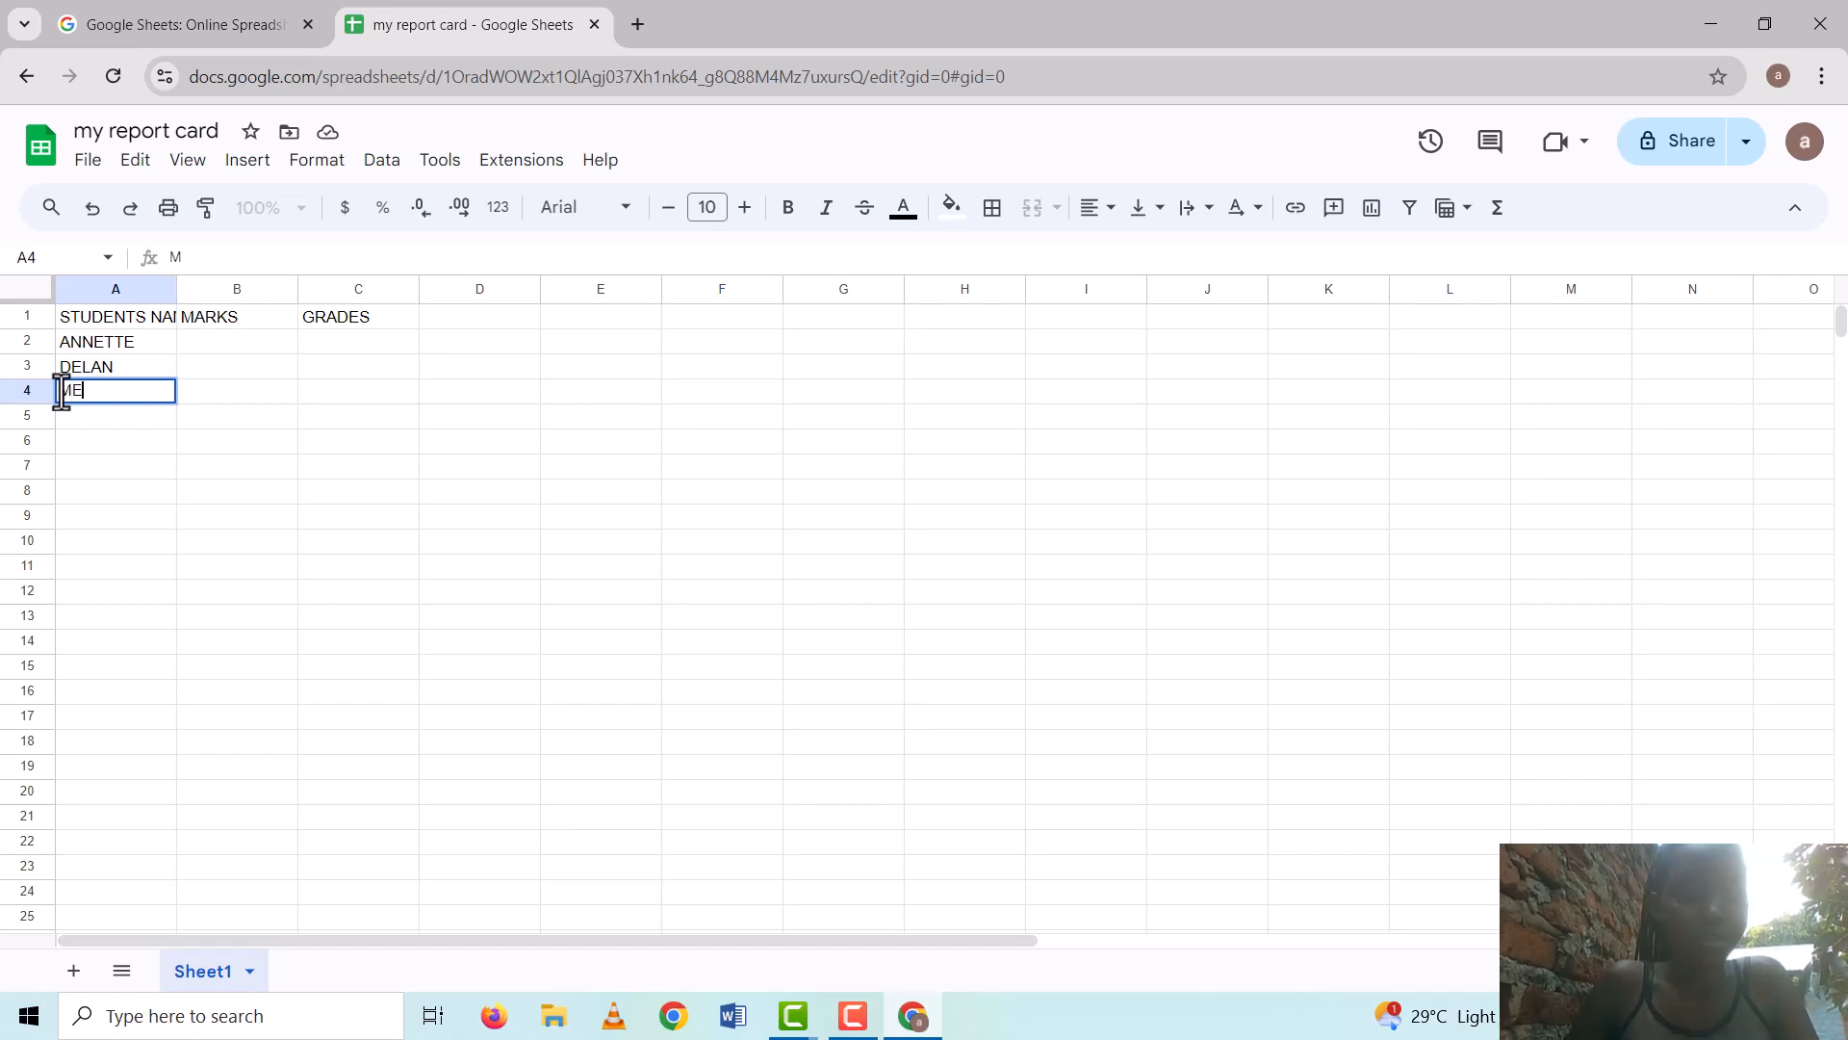
text(GAN)
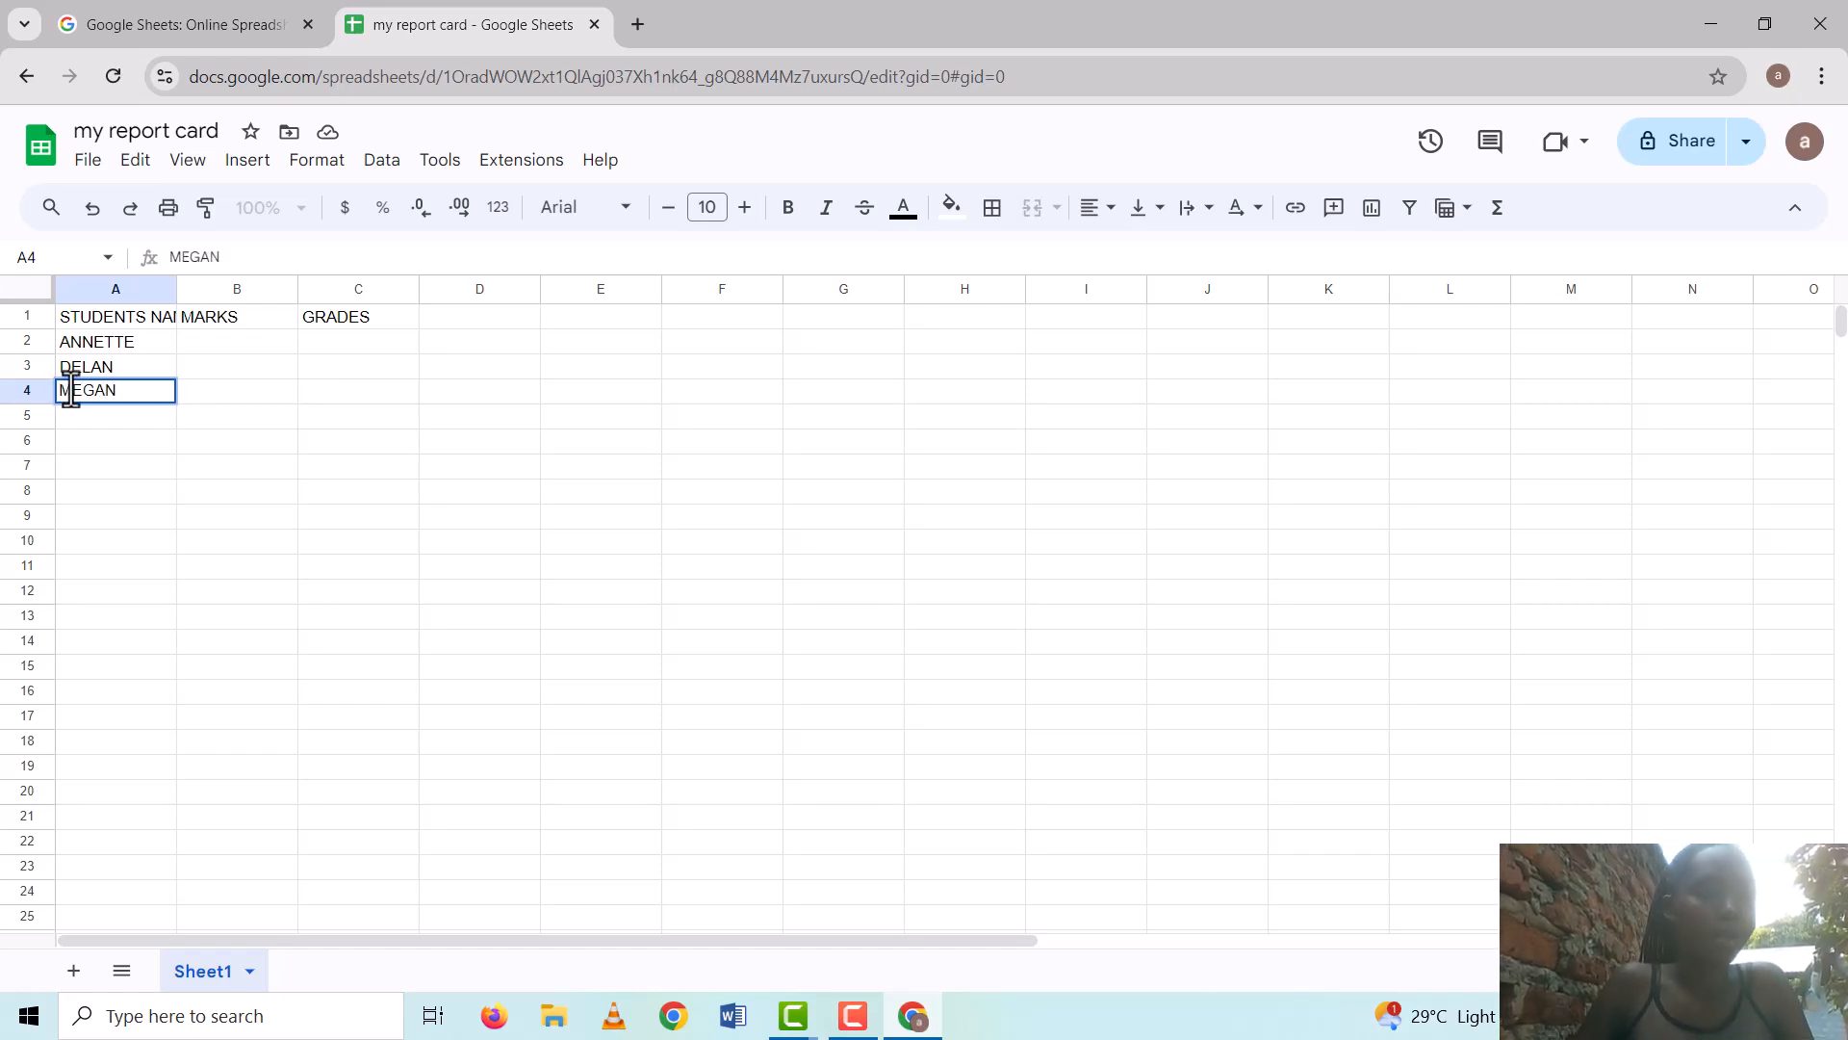
Enter the marks 80, 70 and 60 into cells B2, B3 and B4
click(178, 327)
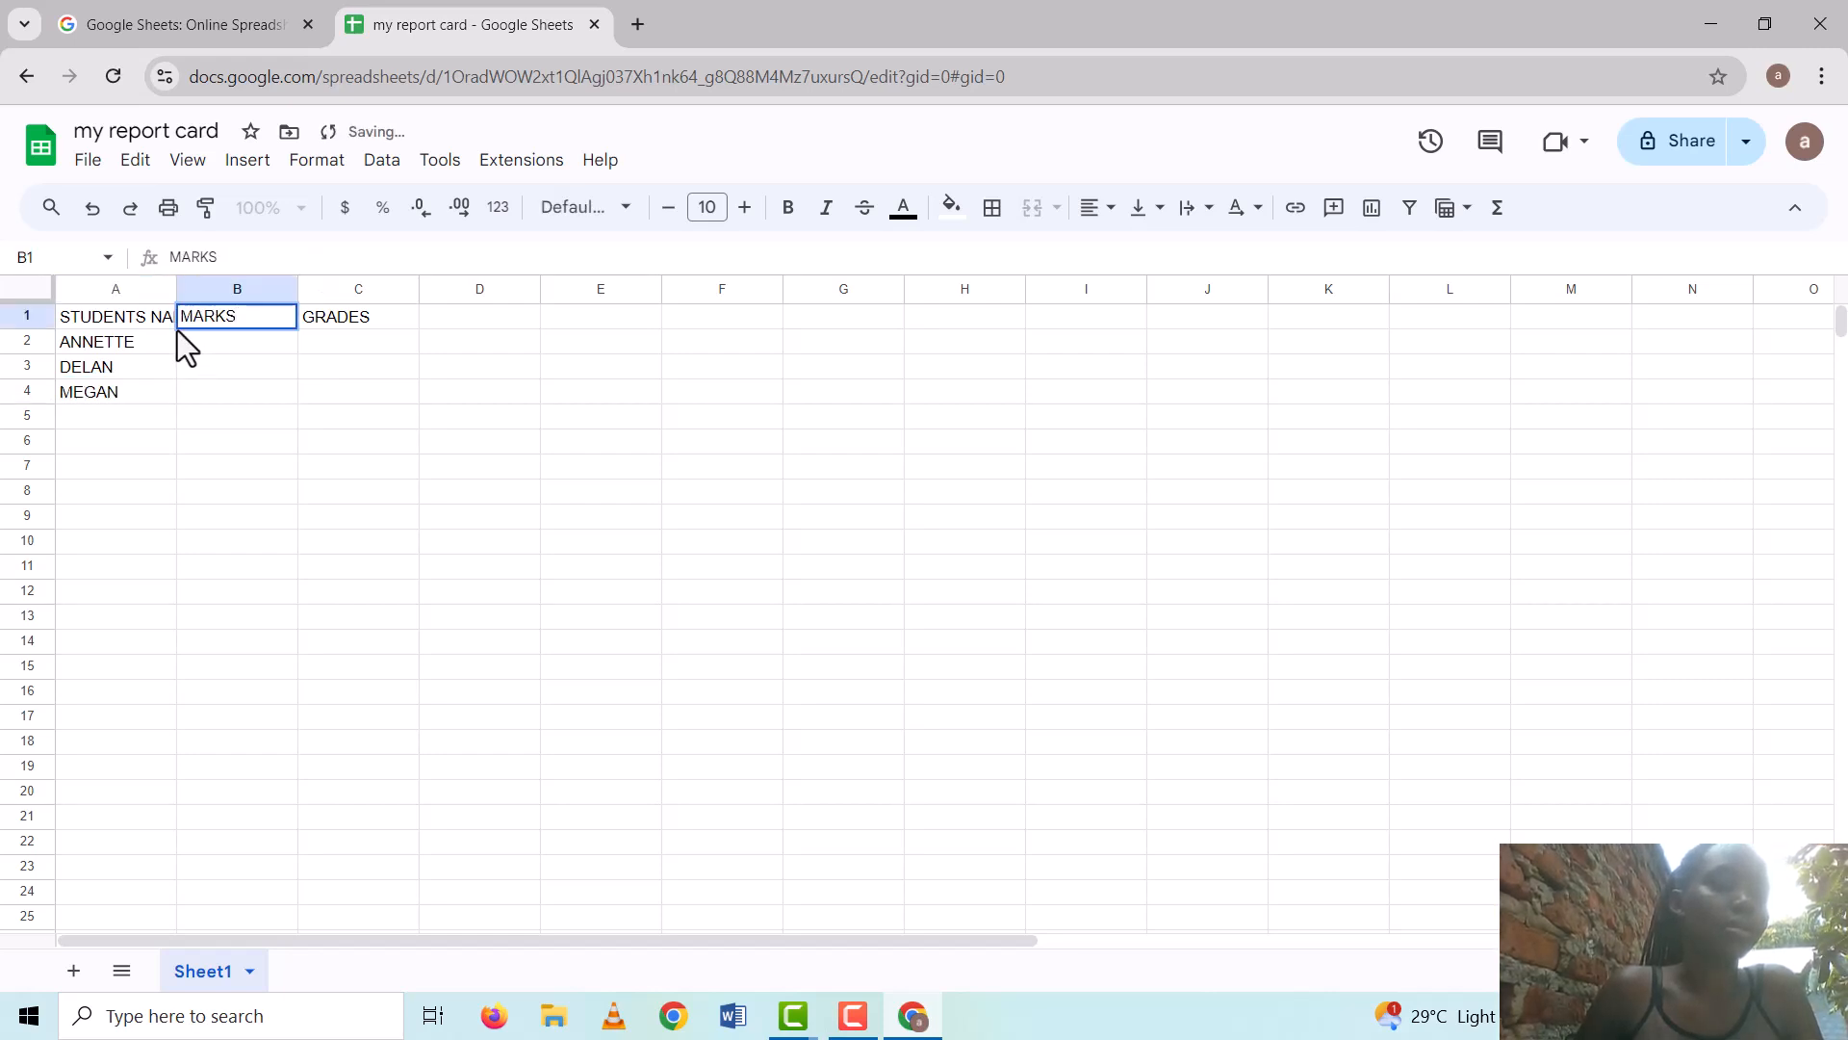
click(183, 341)
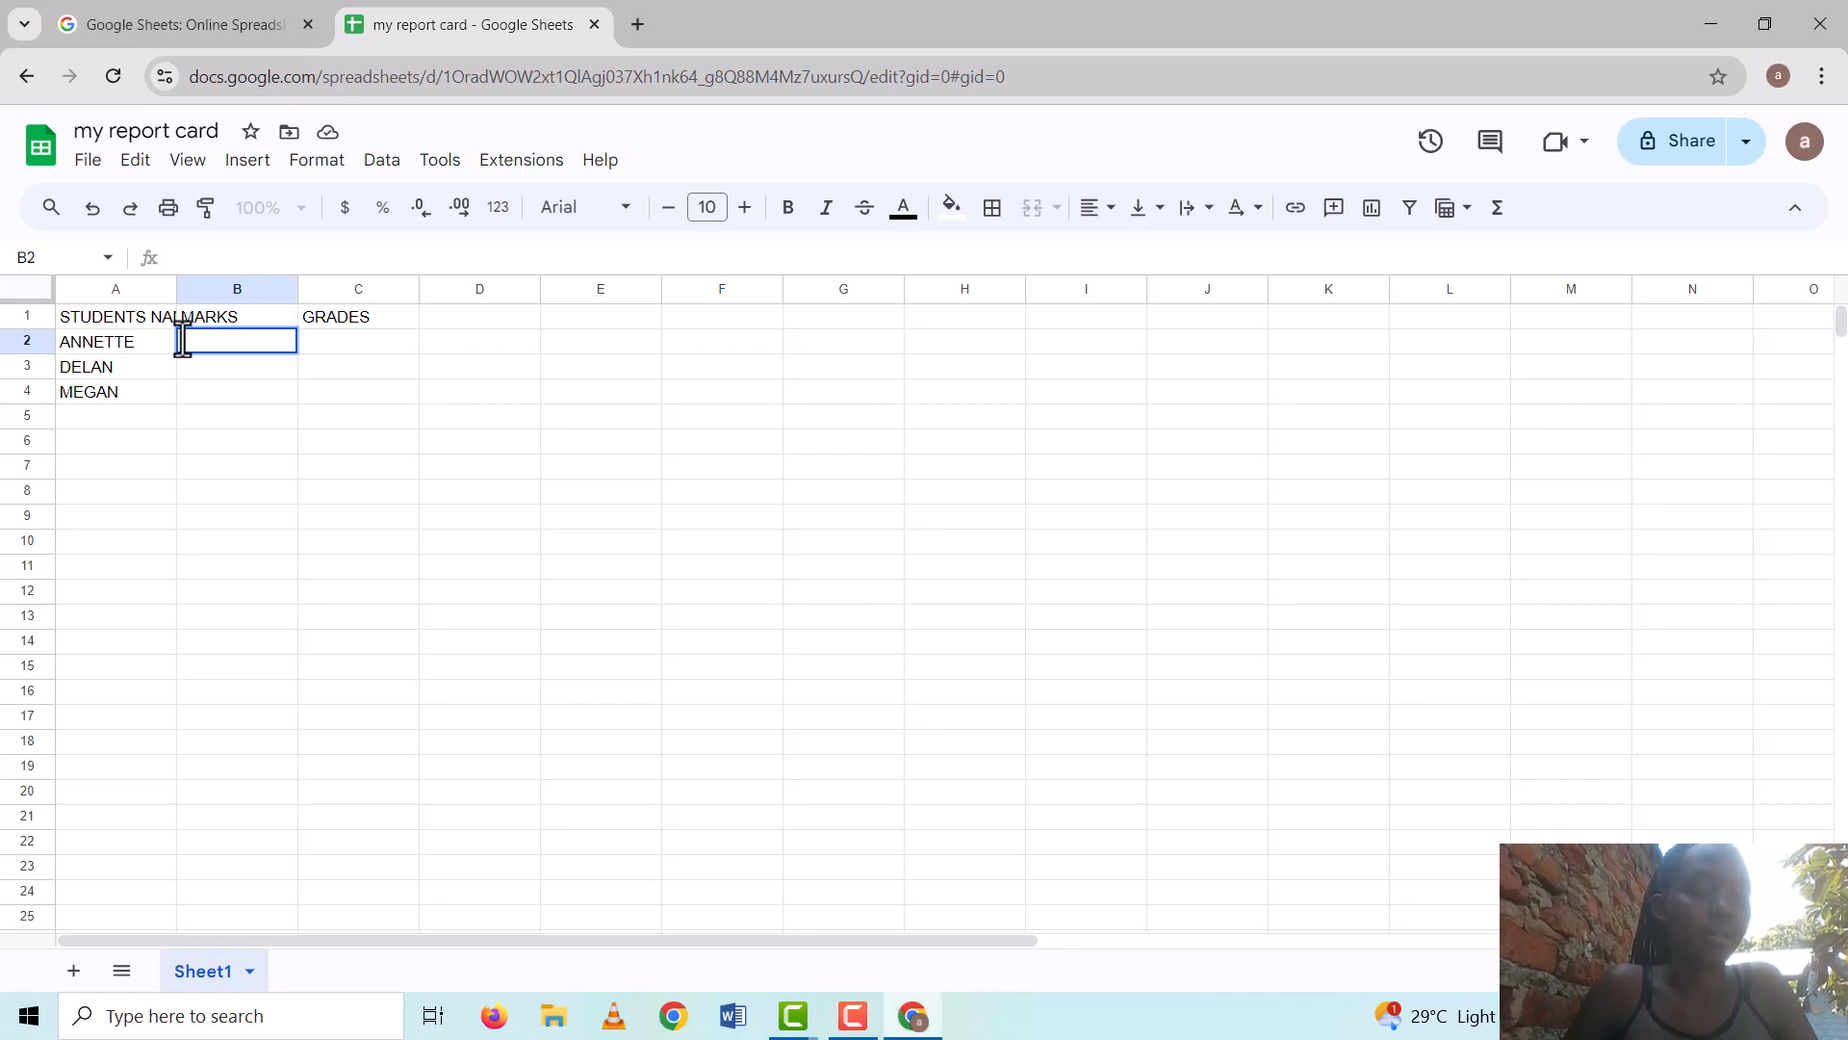
text(0)
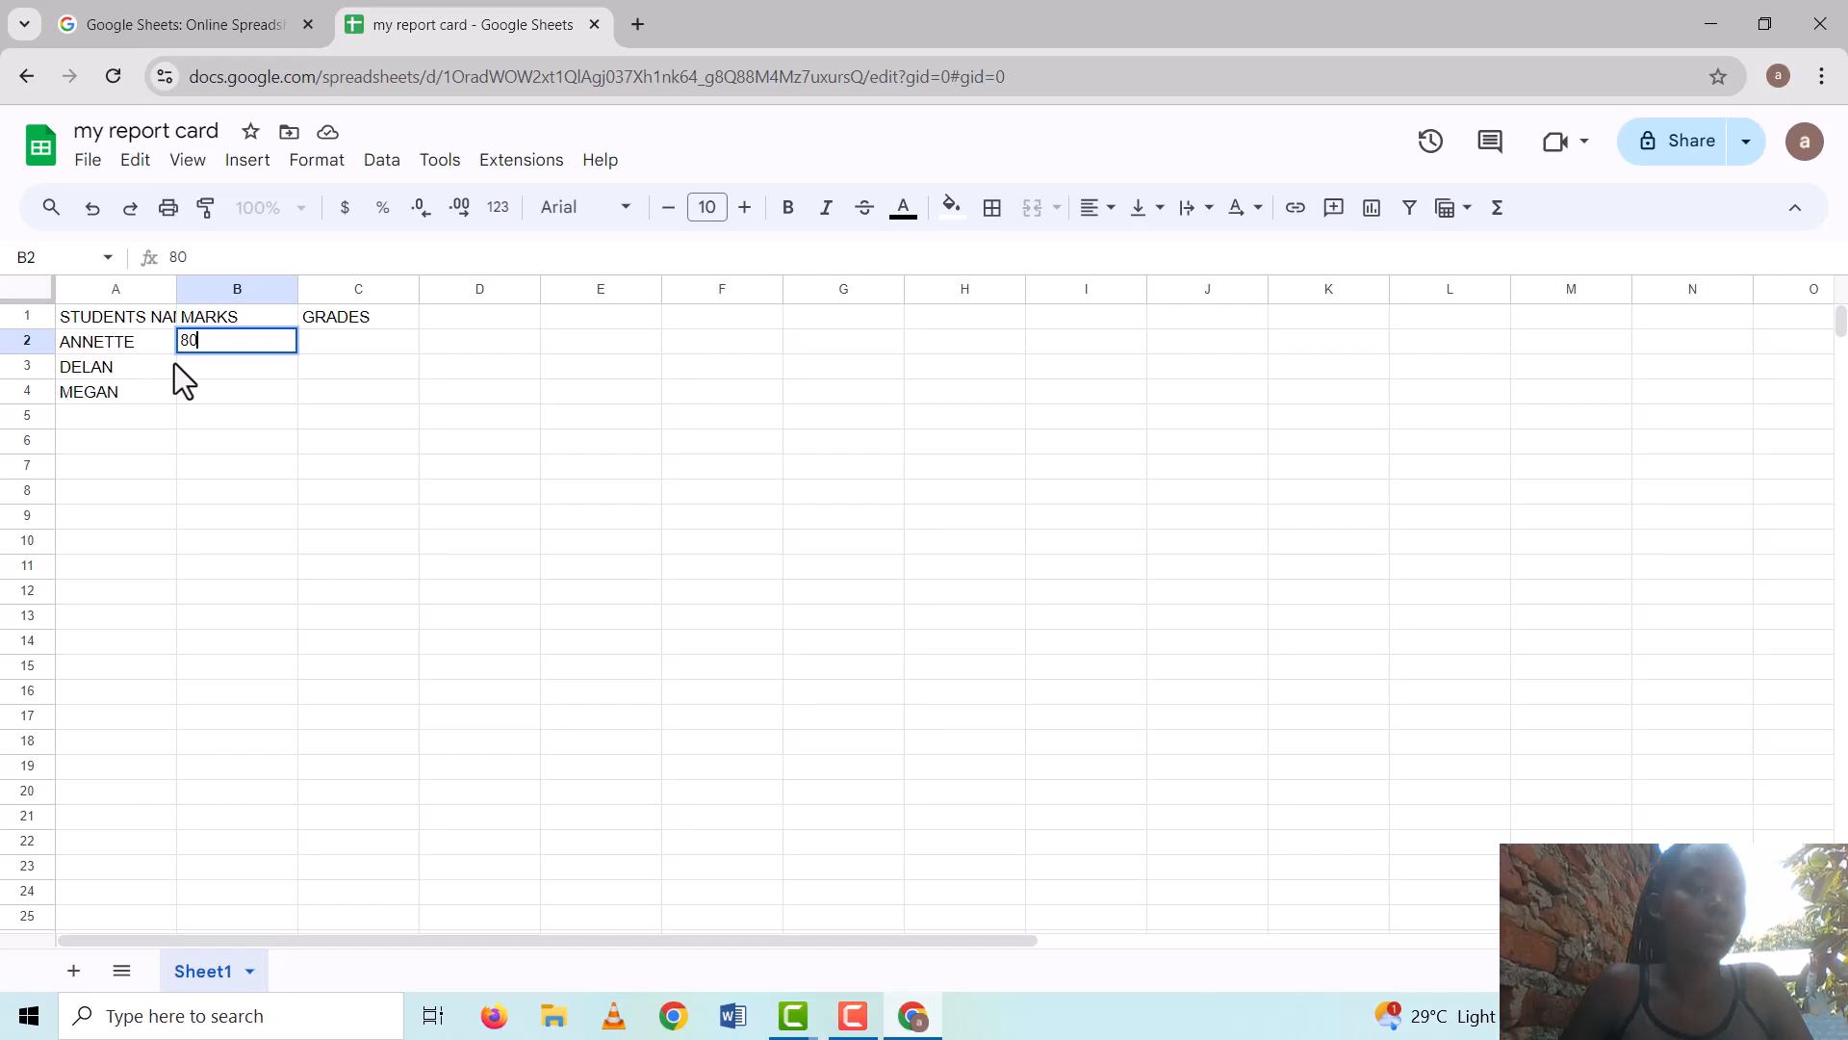
click(175, 362)
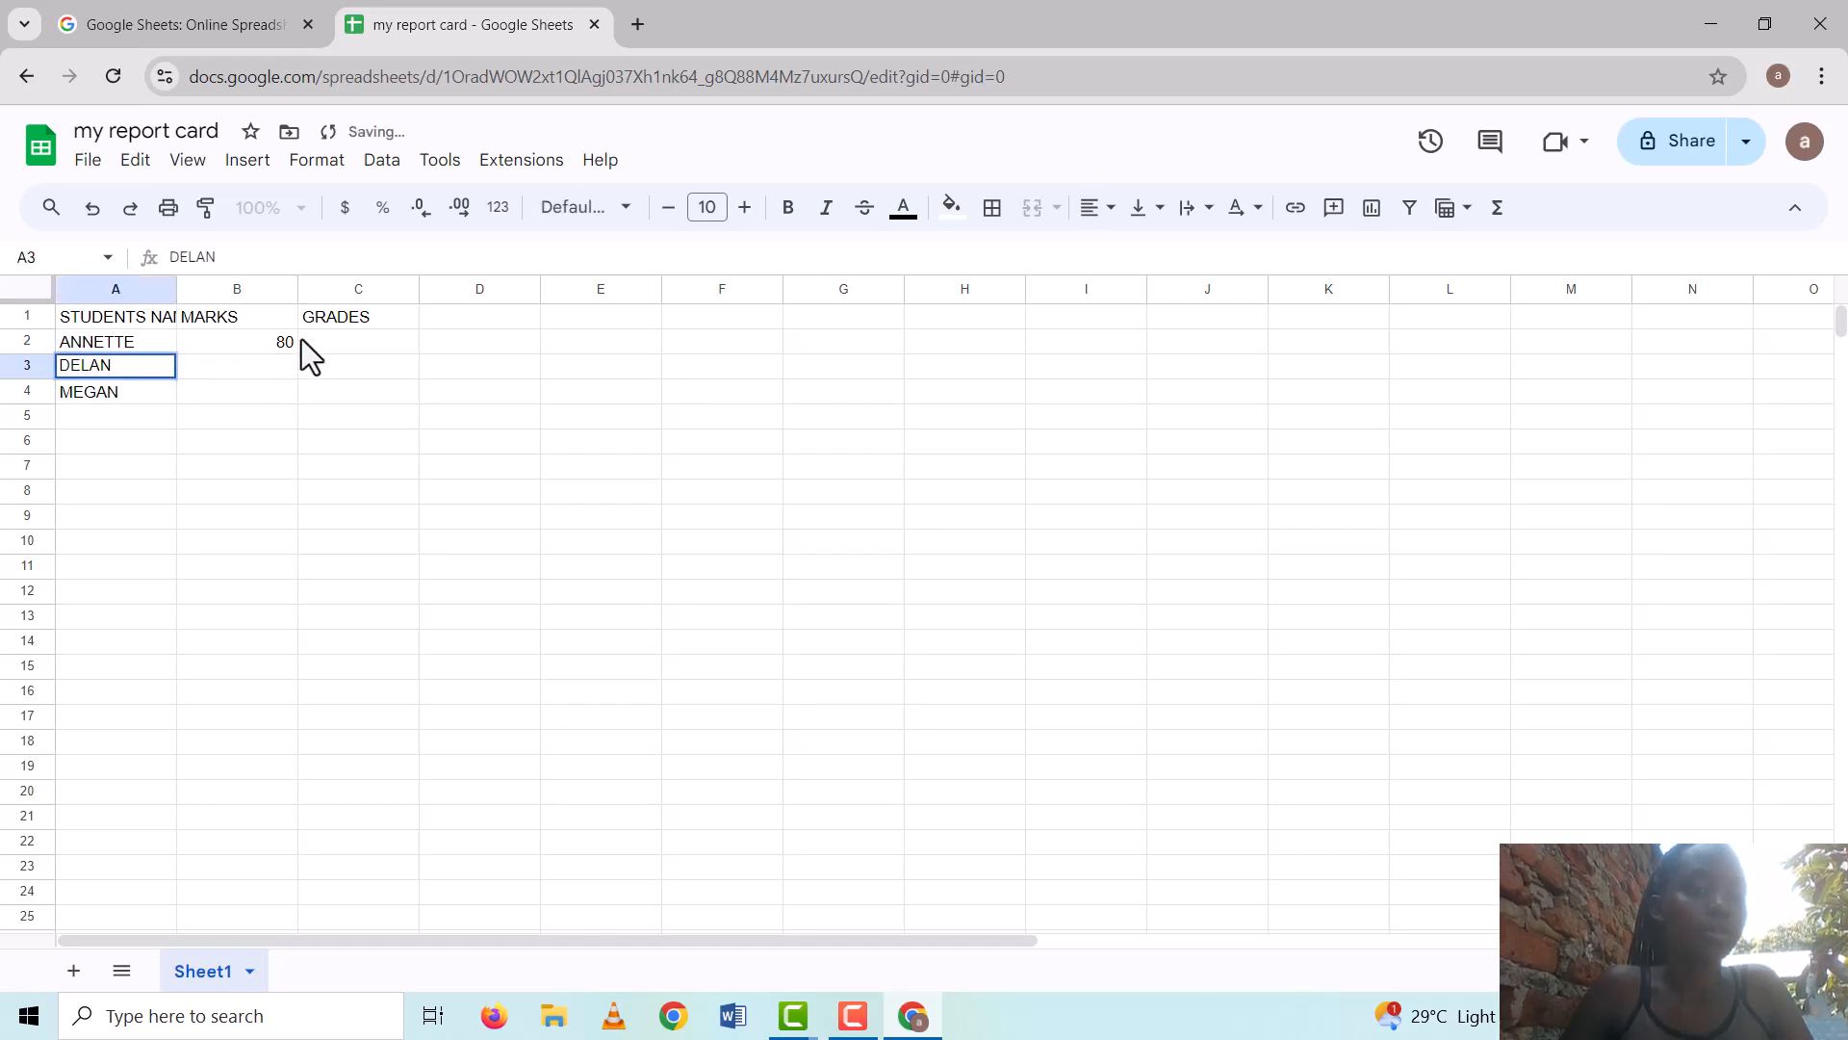
click(189, 371)
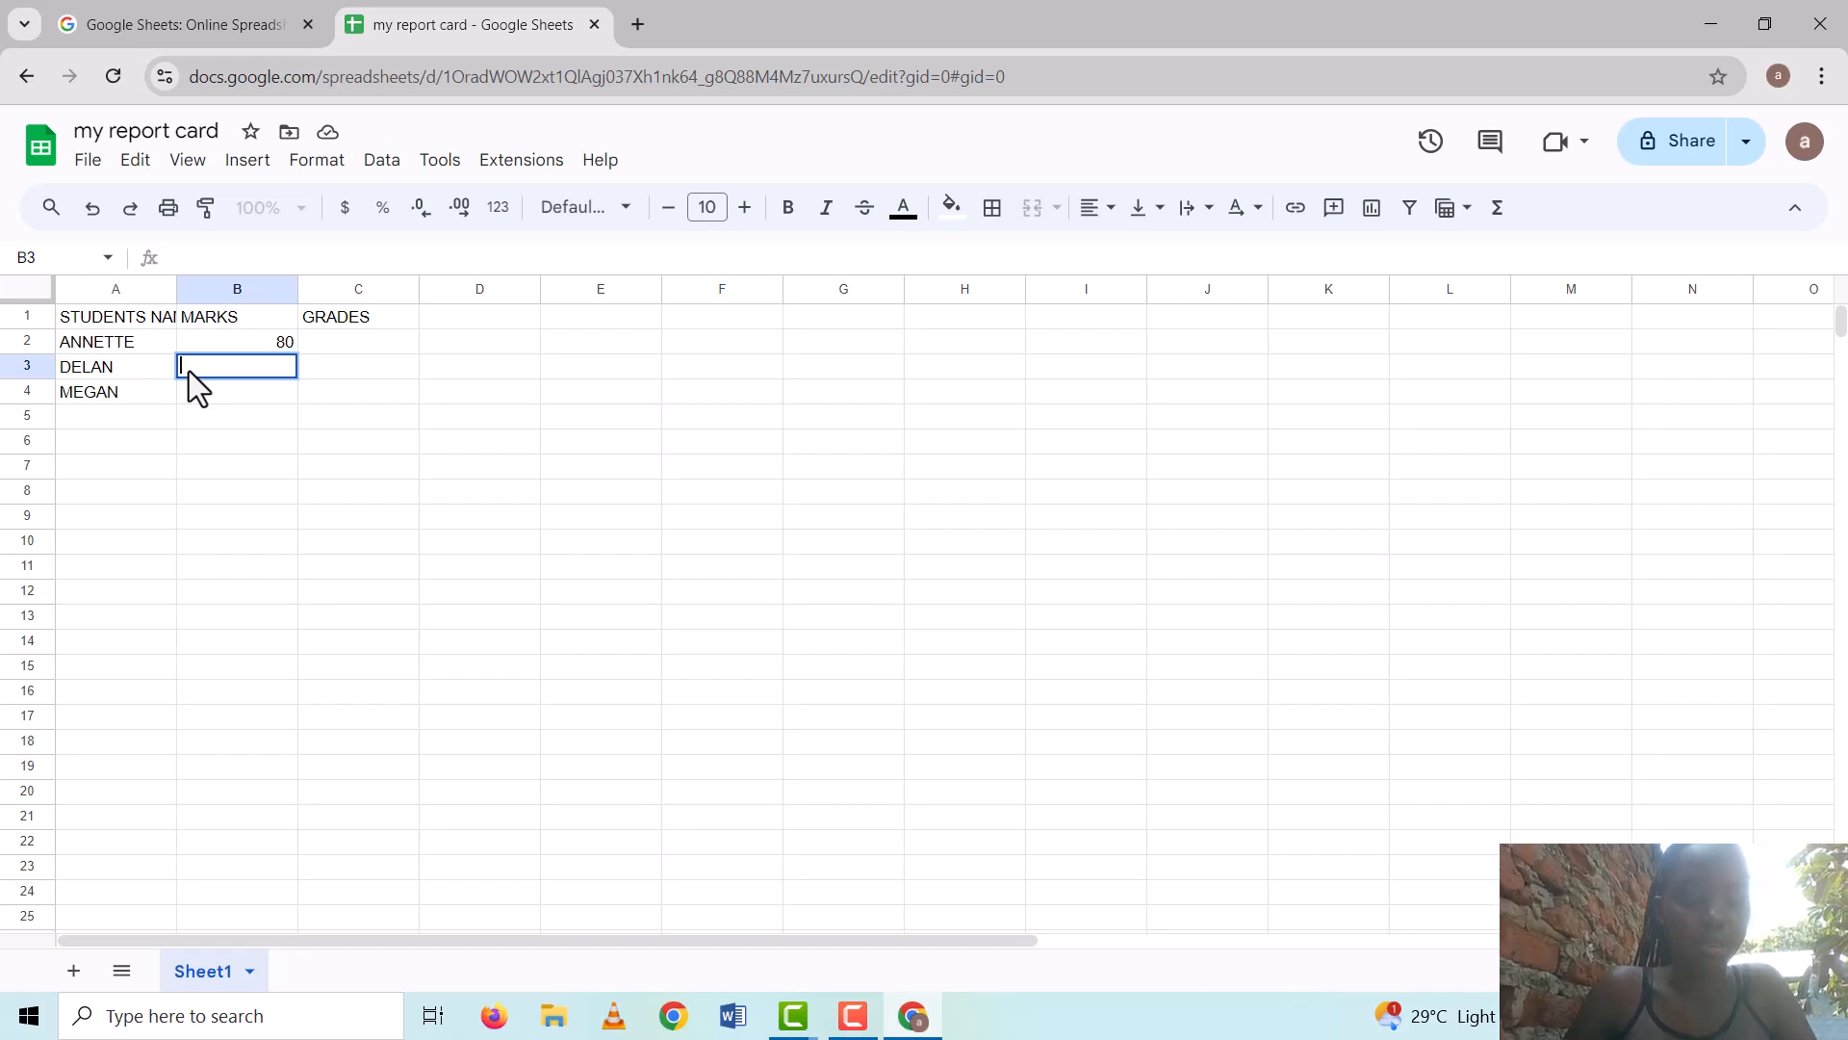
text(70)
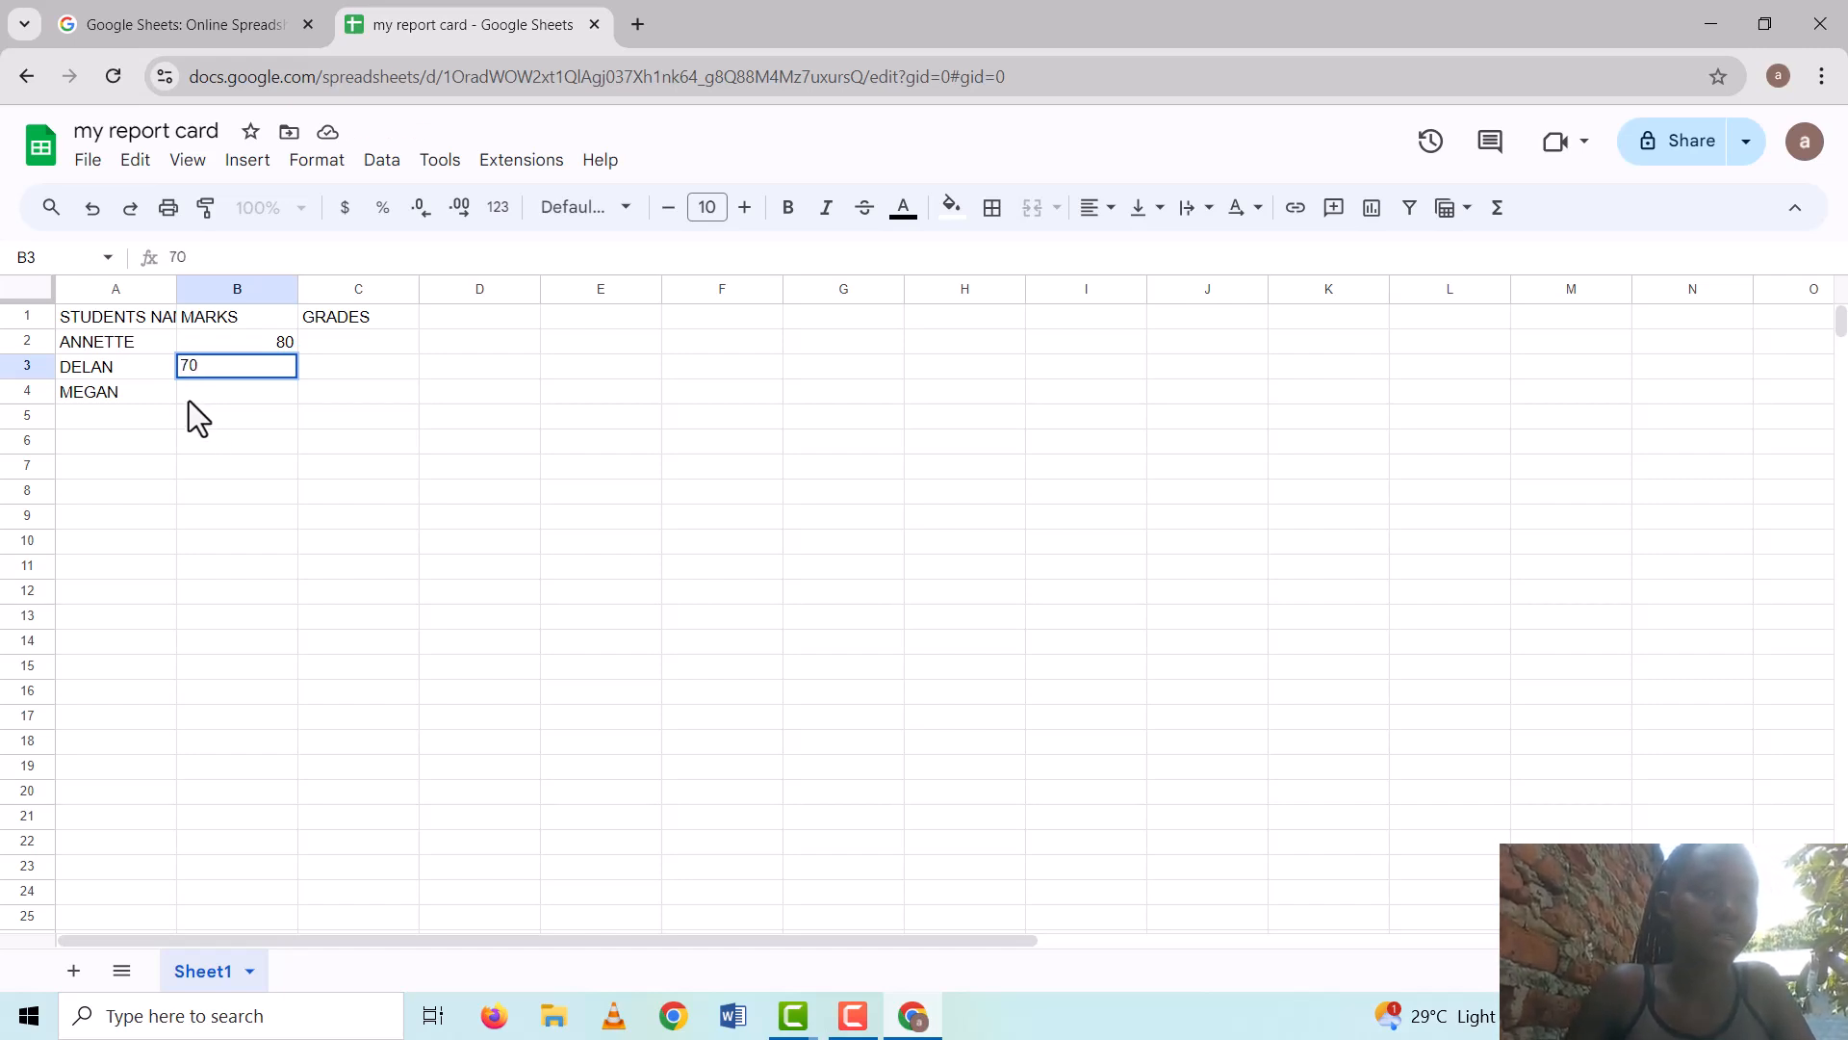
click(183, 395)
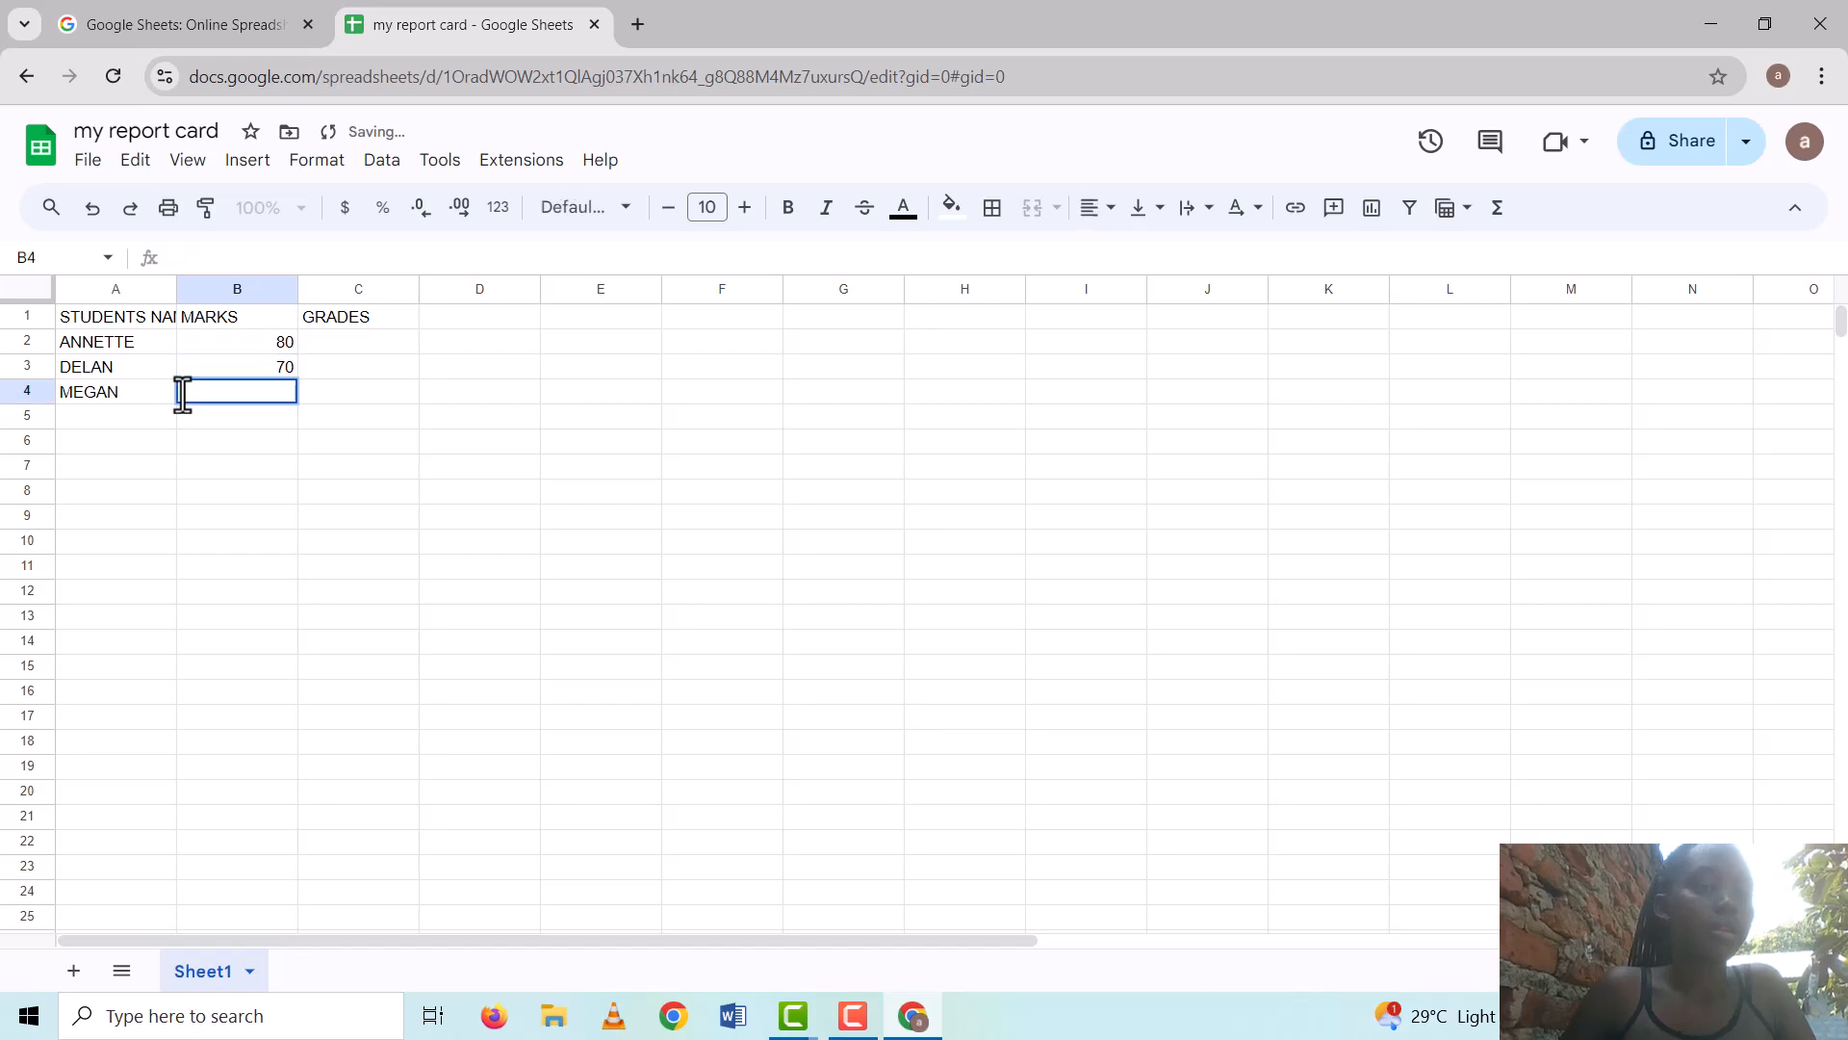
text(60)
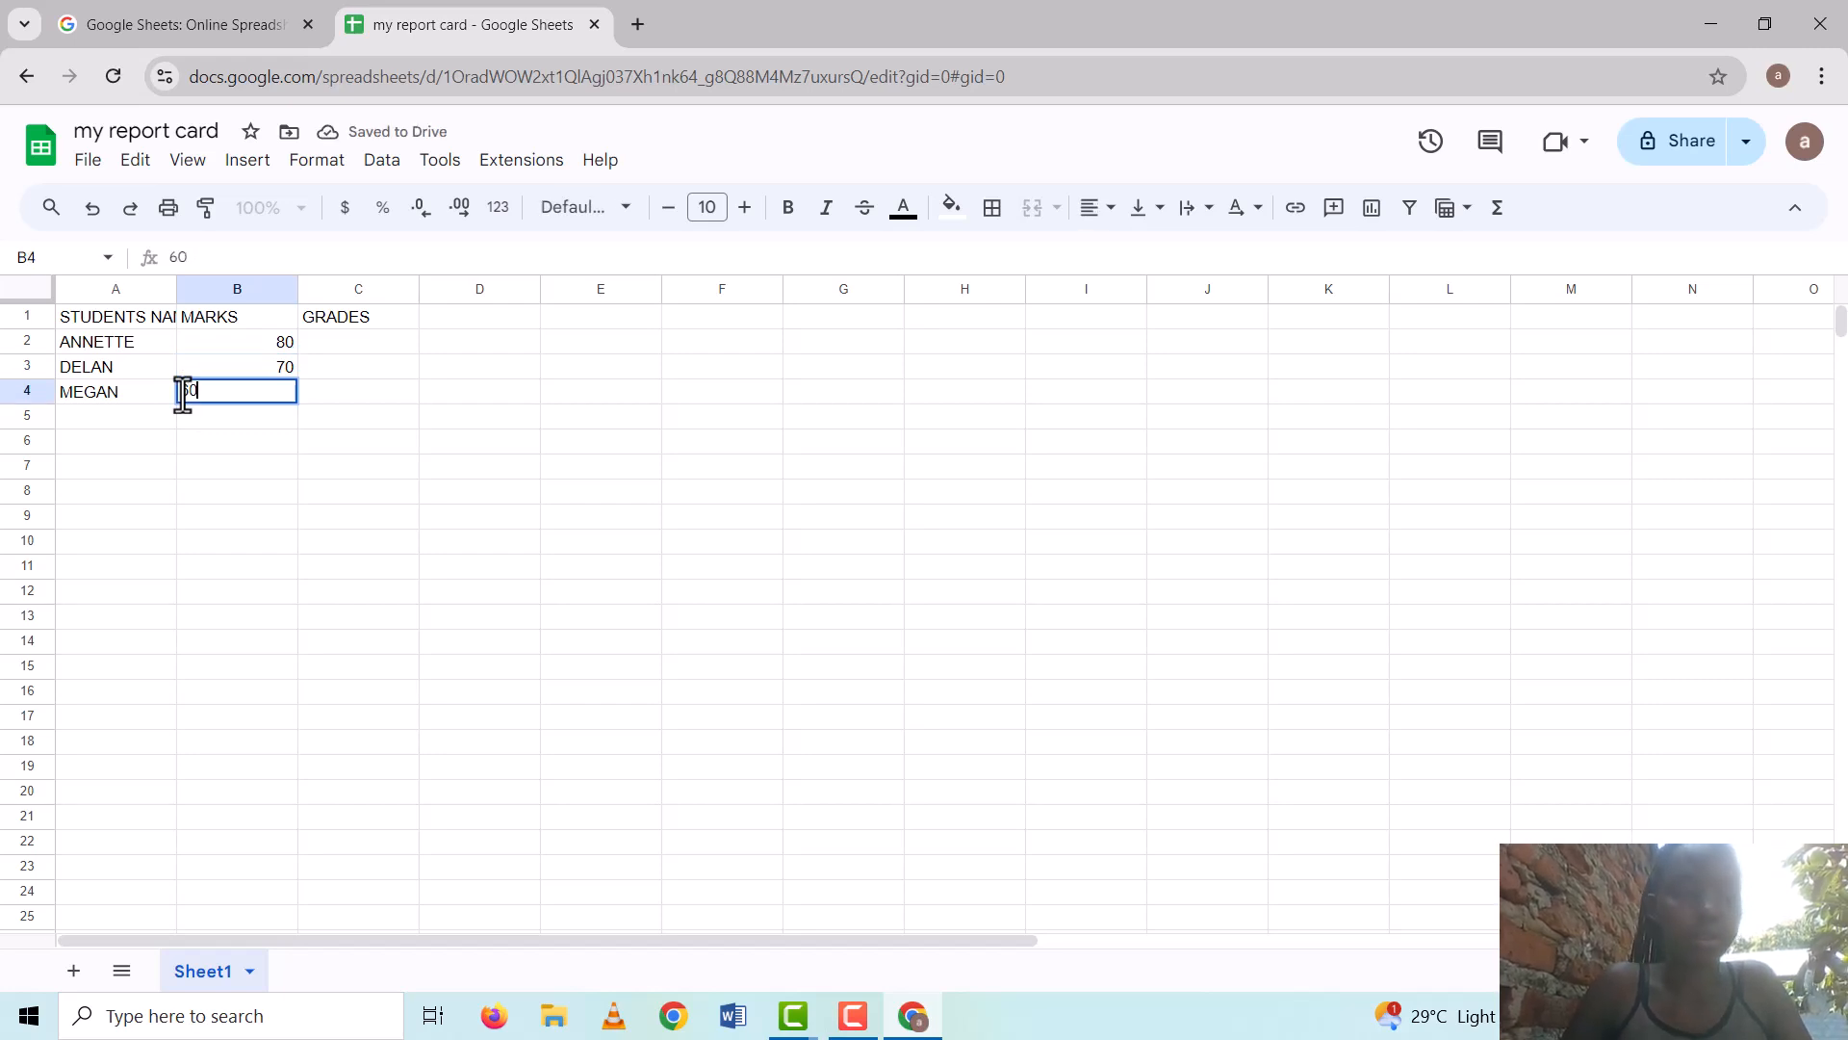
click(309, 328)
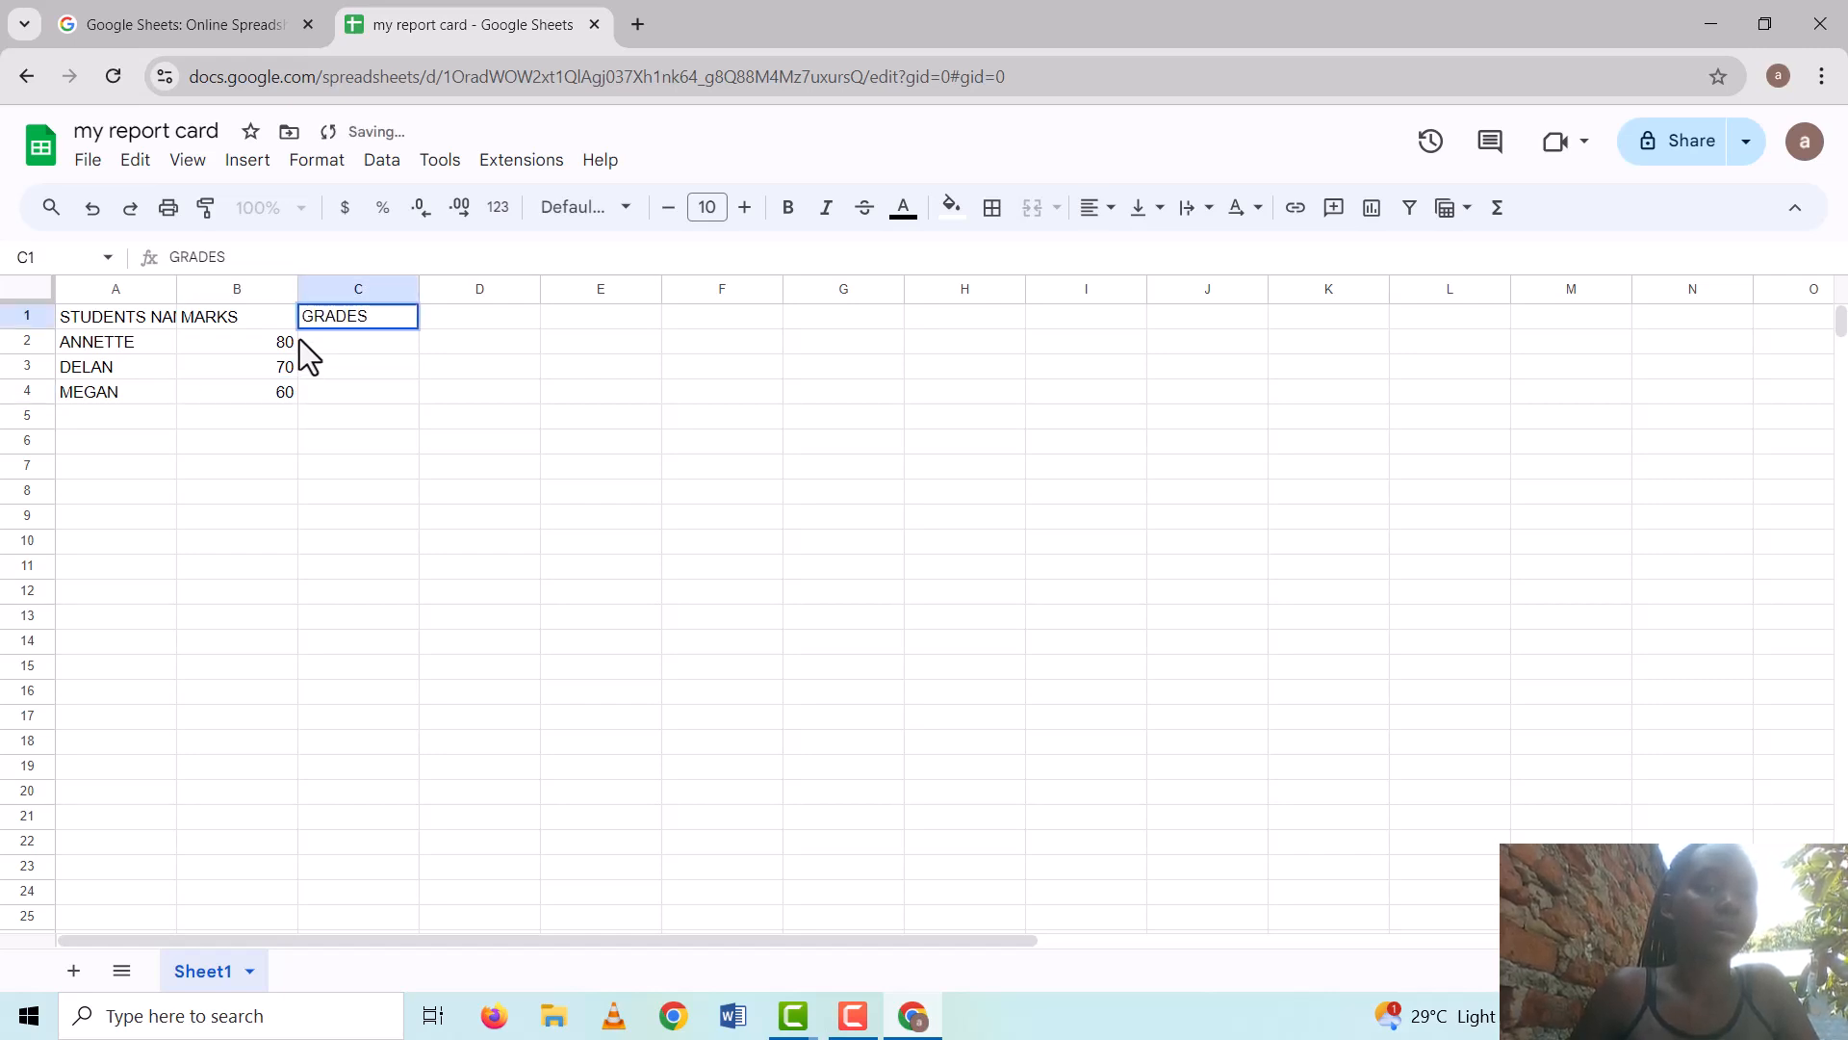
Begin a formula in cell C2 with an equals sign
double_click(296, 340)
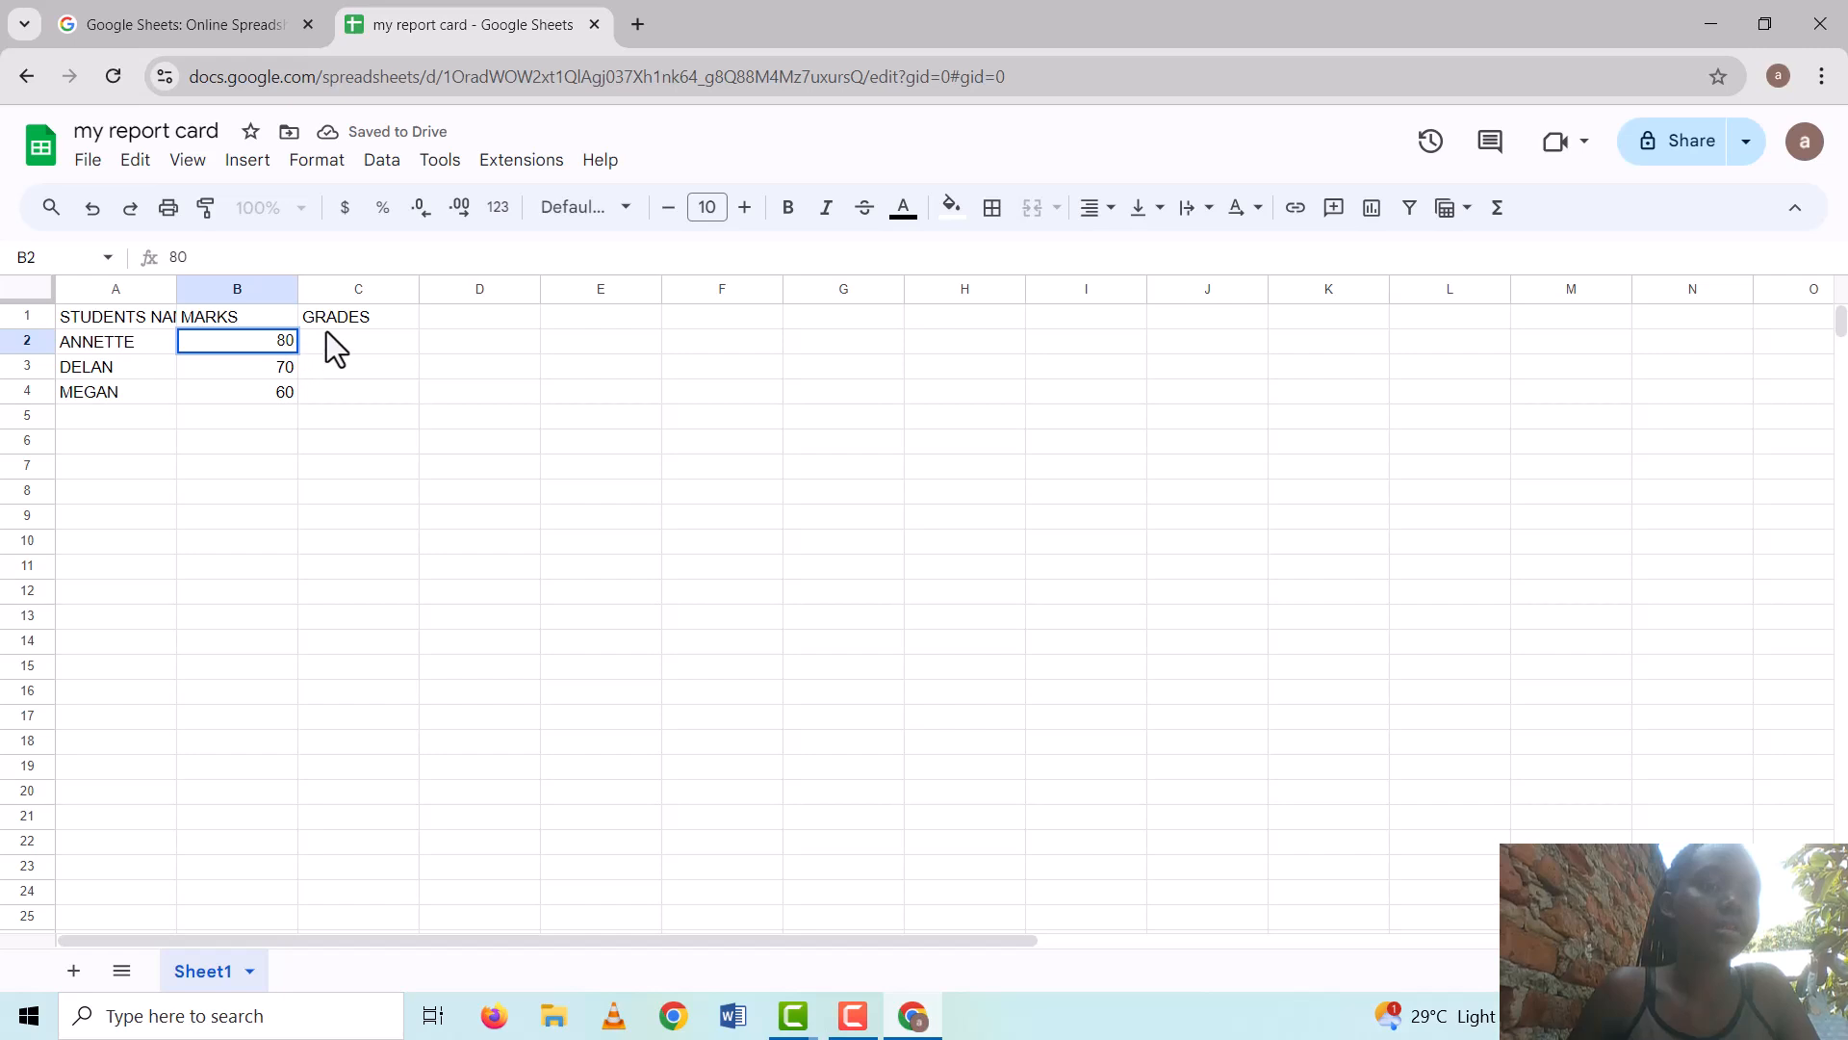
double_click(331, 338)
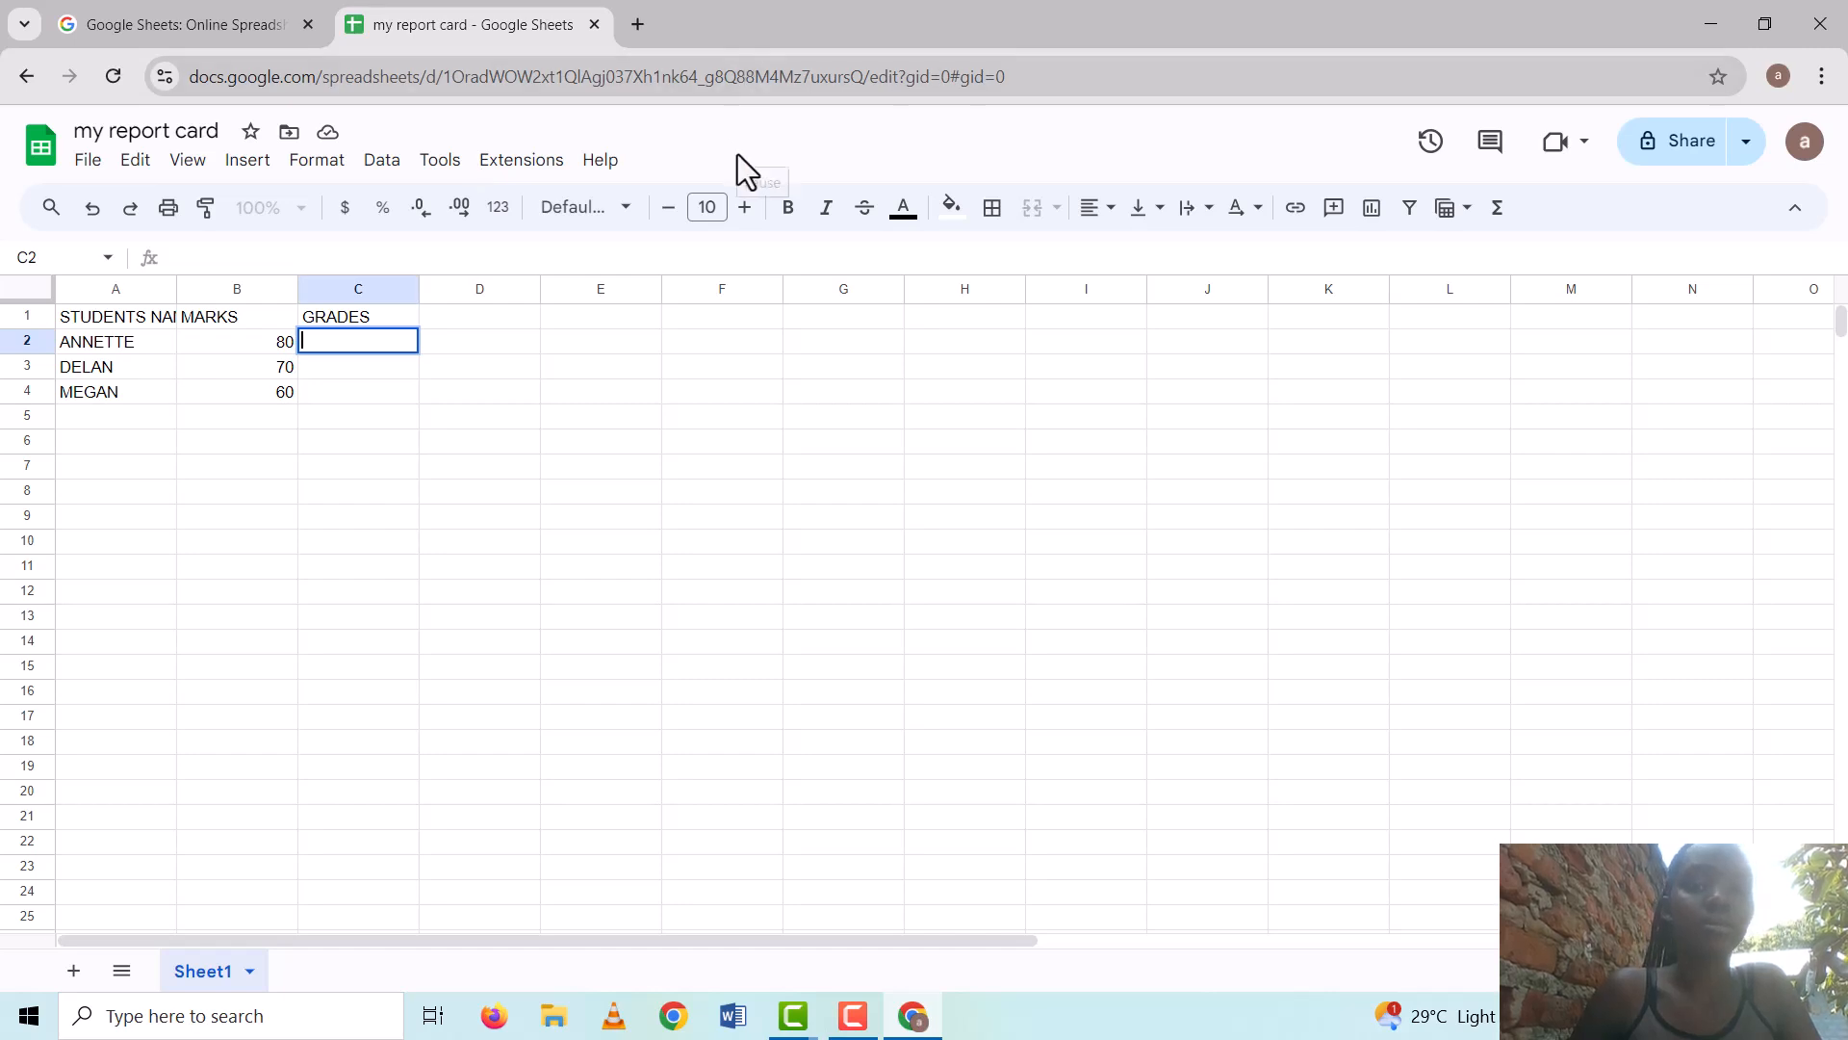
key(F10)
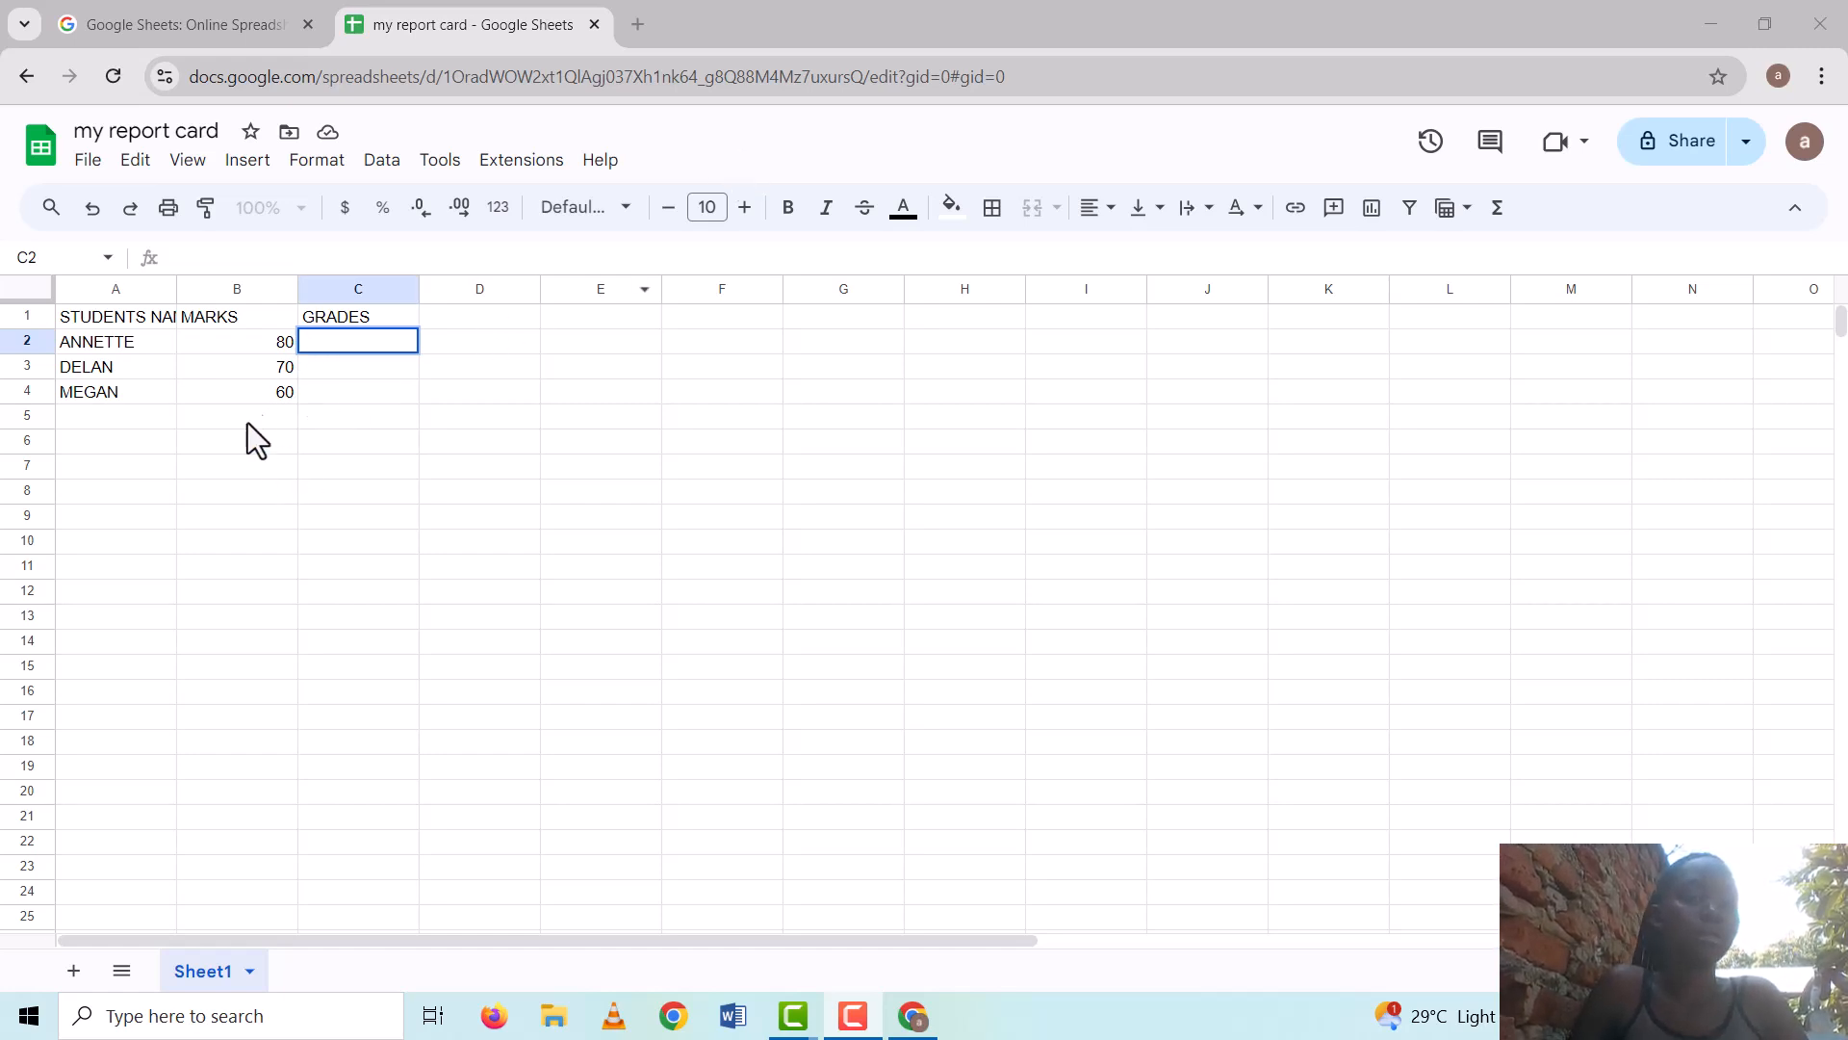
text(=)
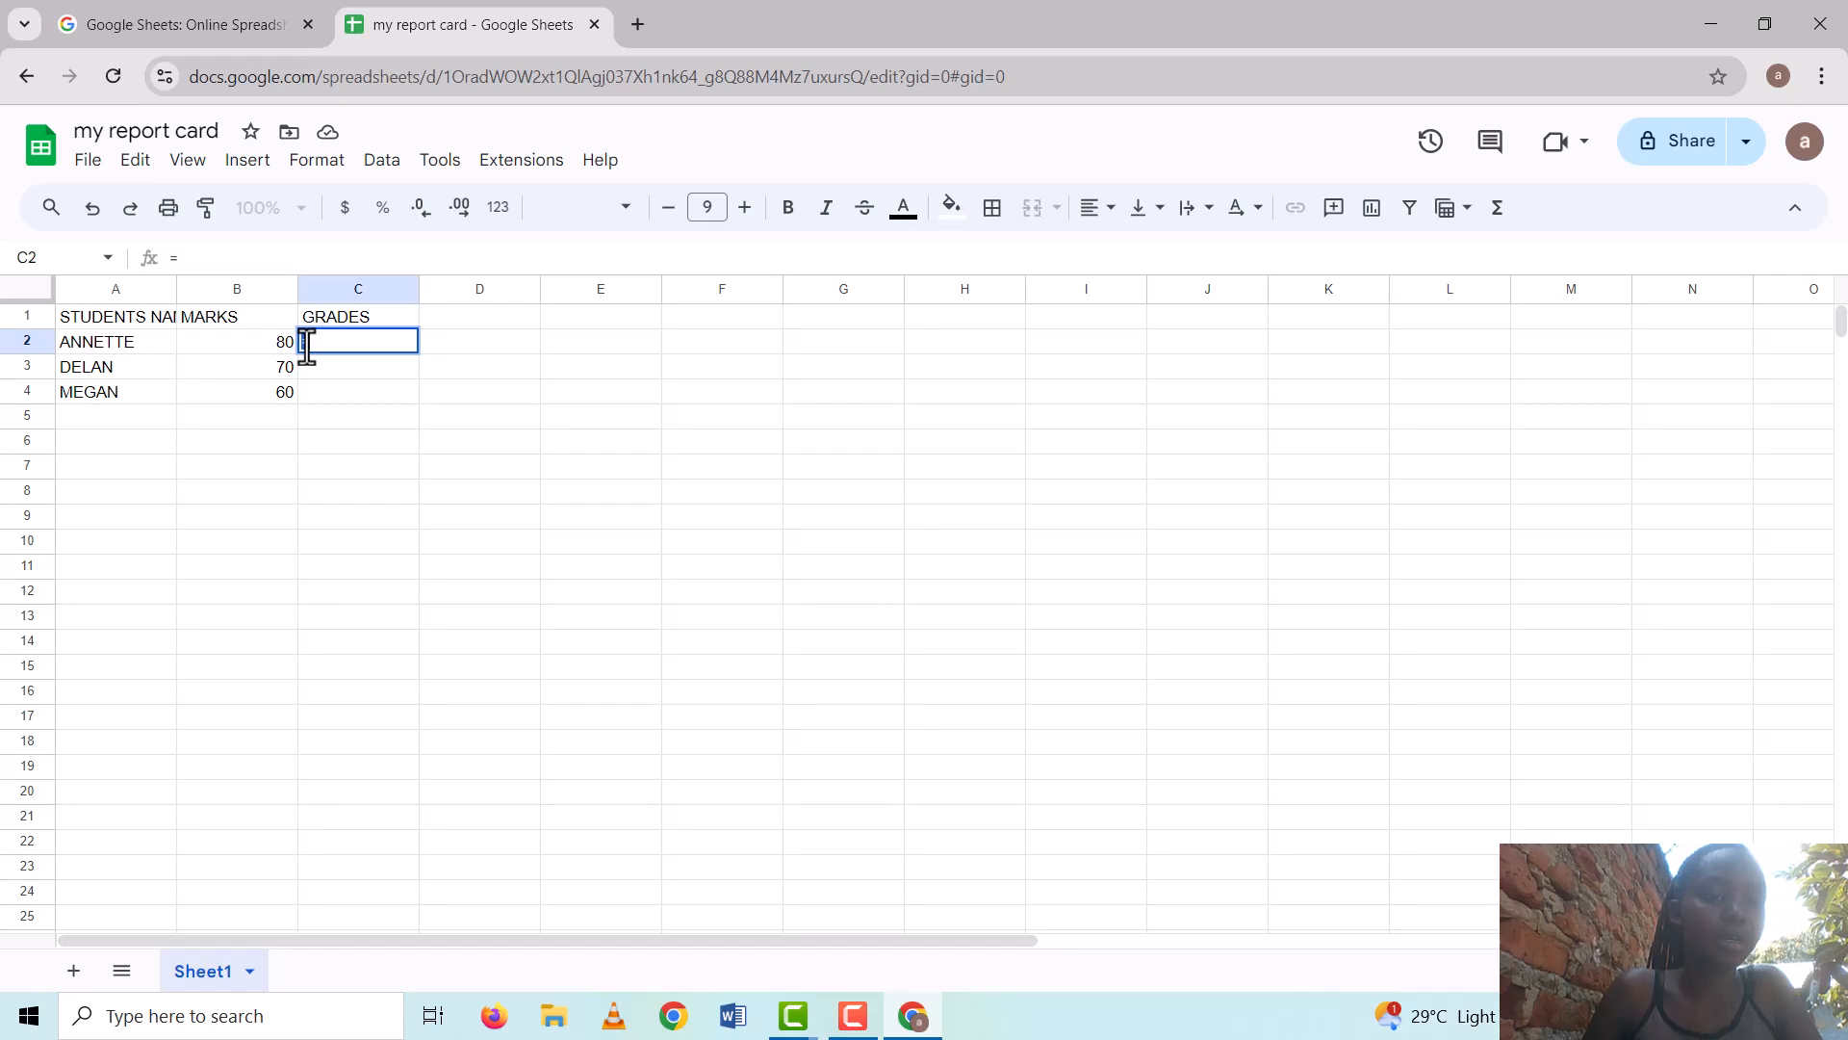
key(BackSpace)
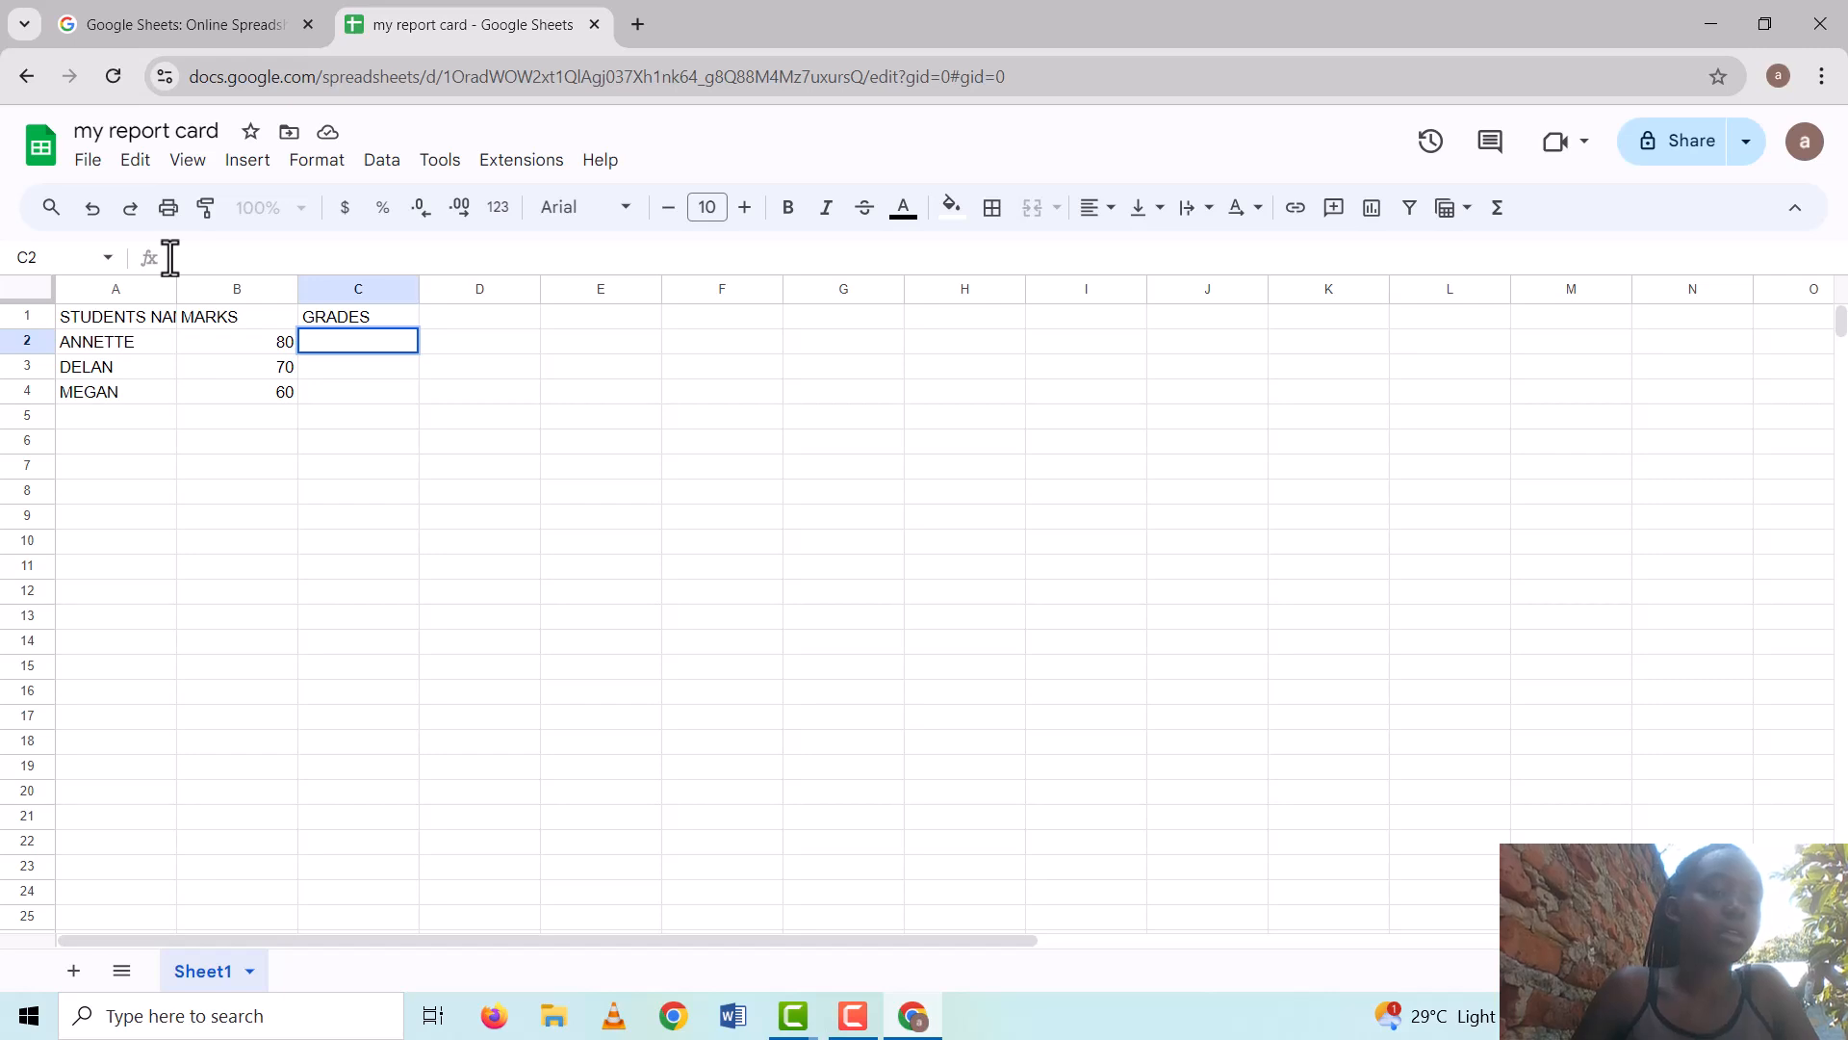
text(=)
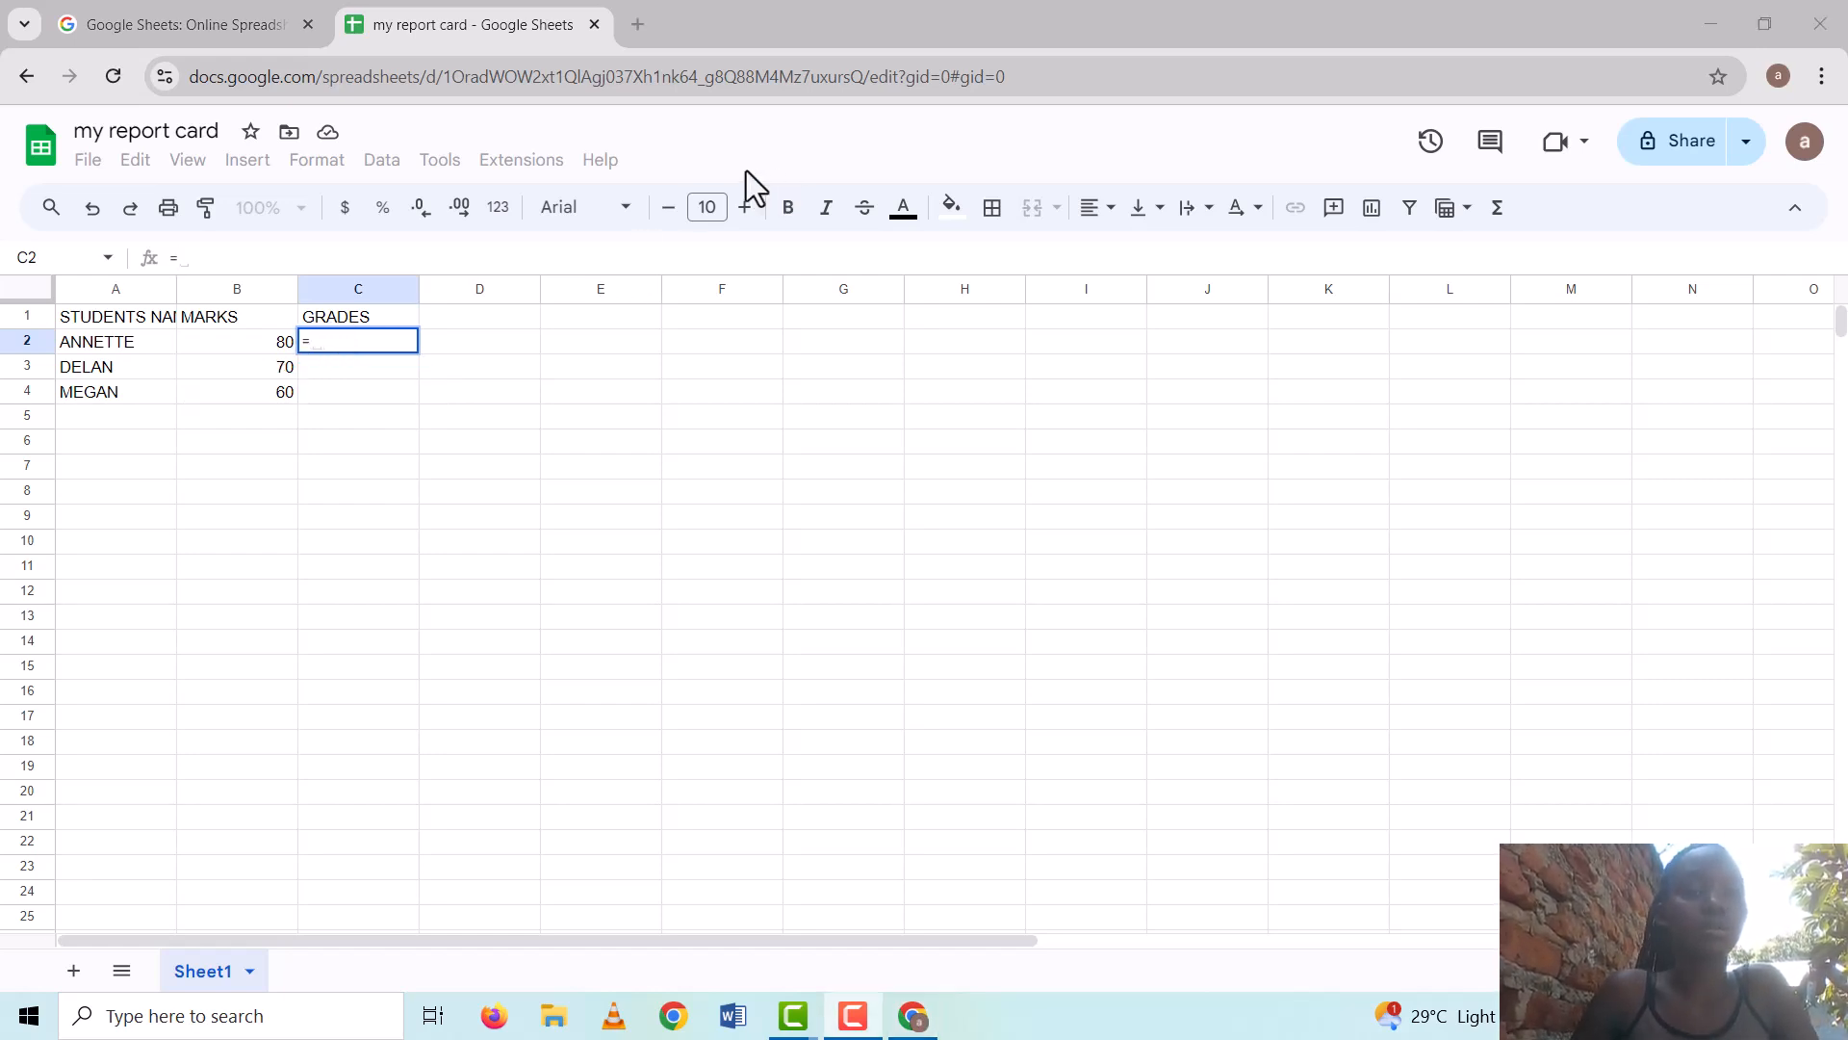
Insert VLOOKUP from the autocomplete suggestion in C2 and add a cell reference
click(180, 258)
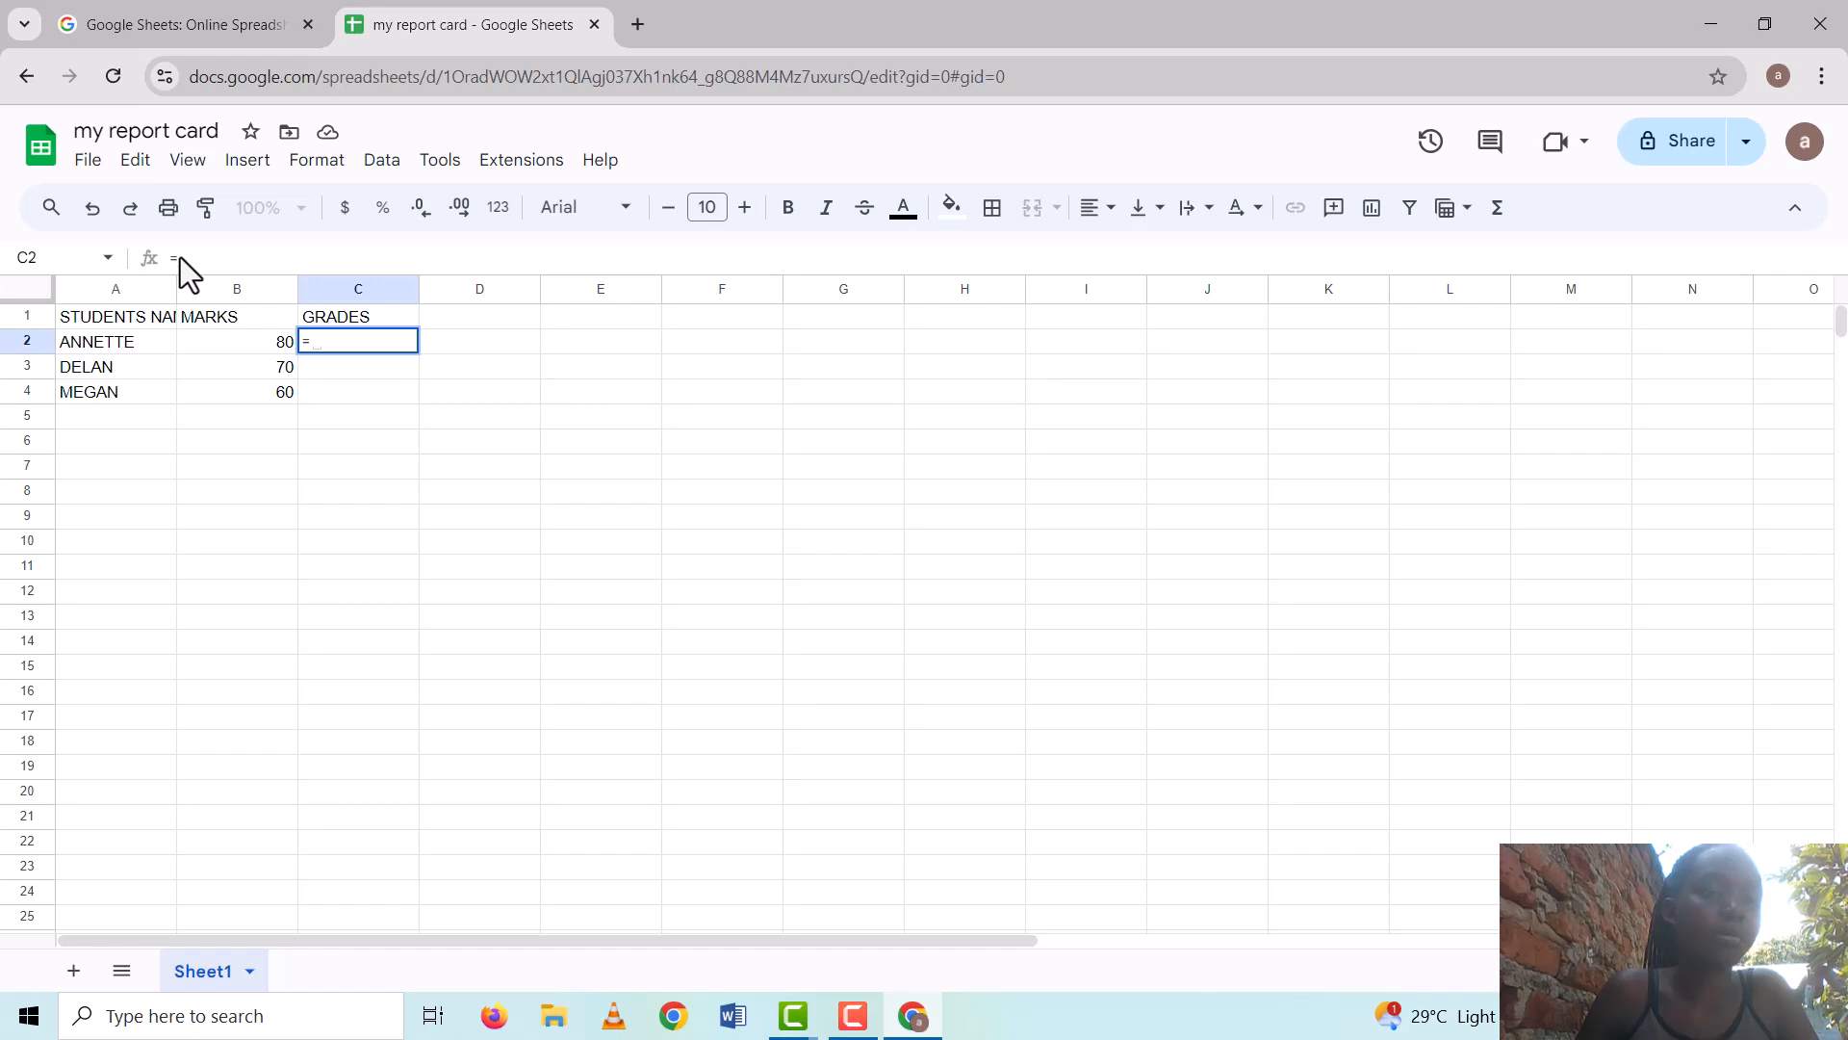
text(VL)
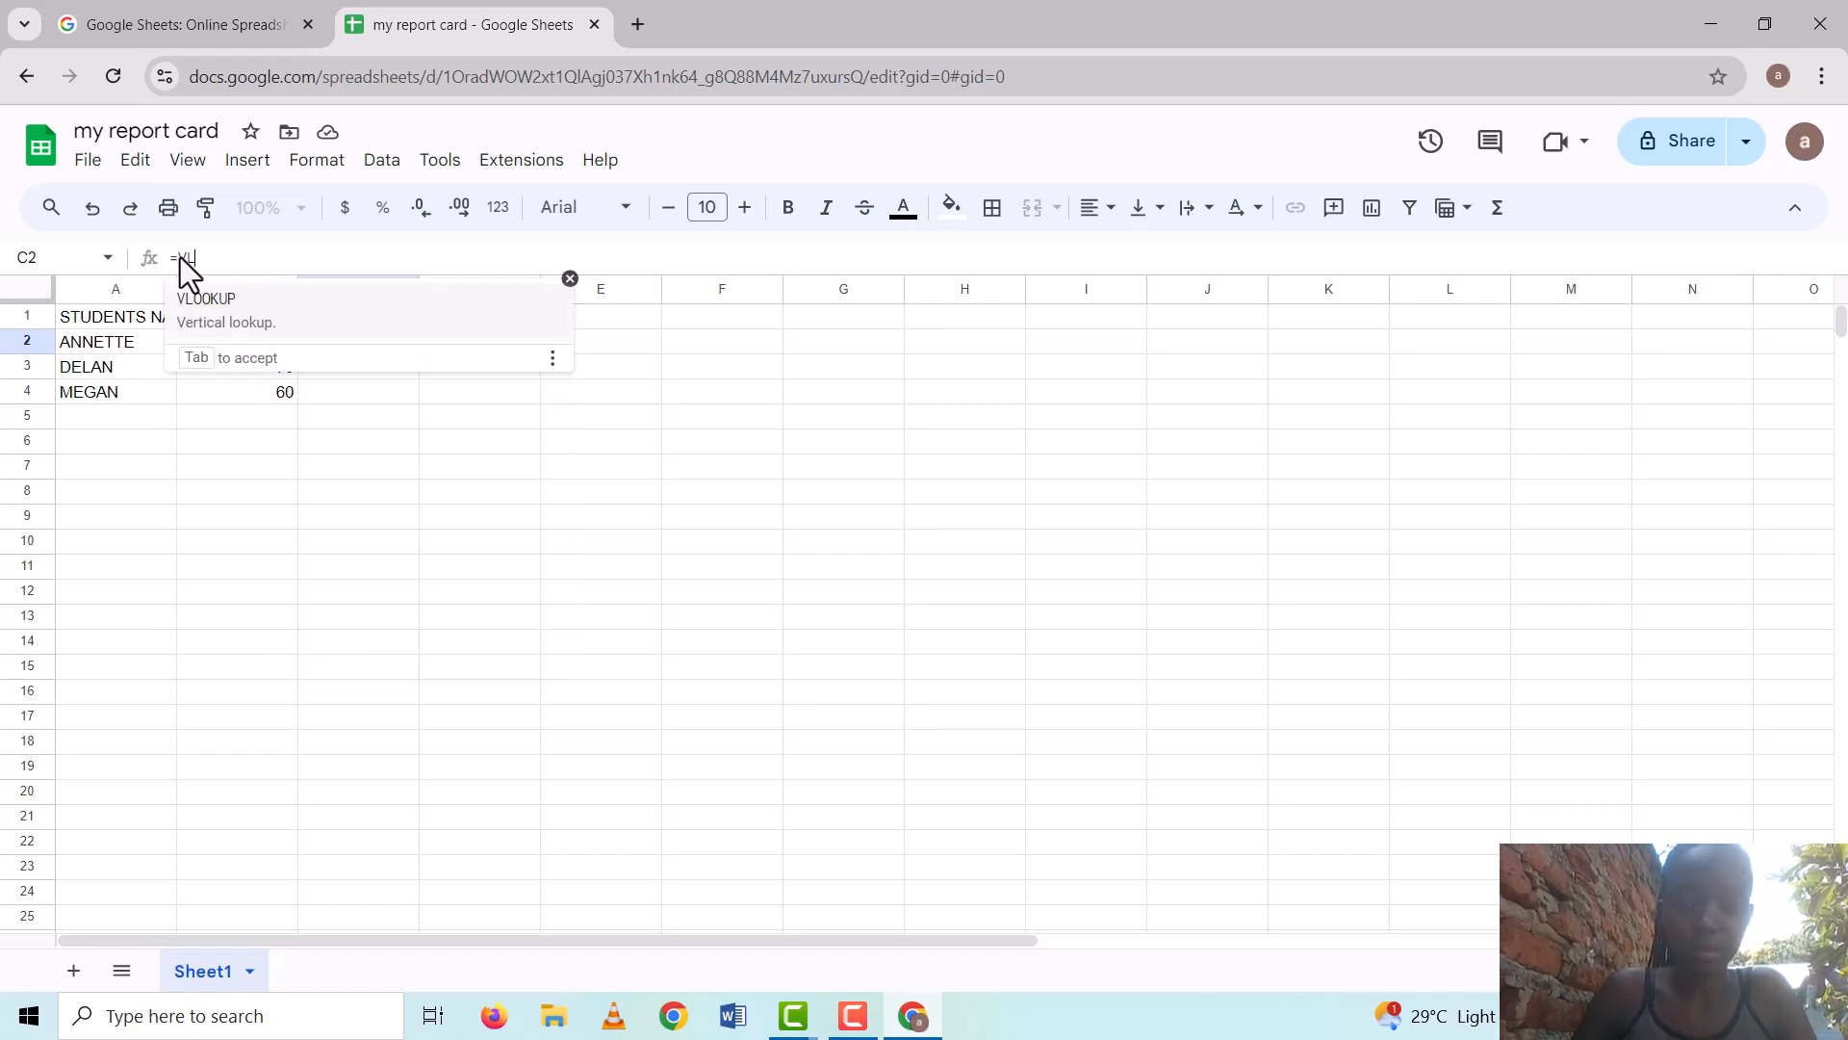
text(OO)
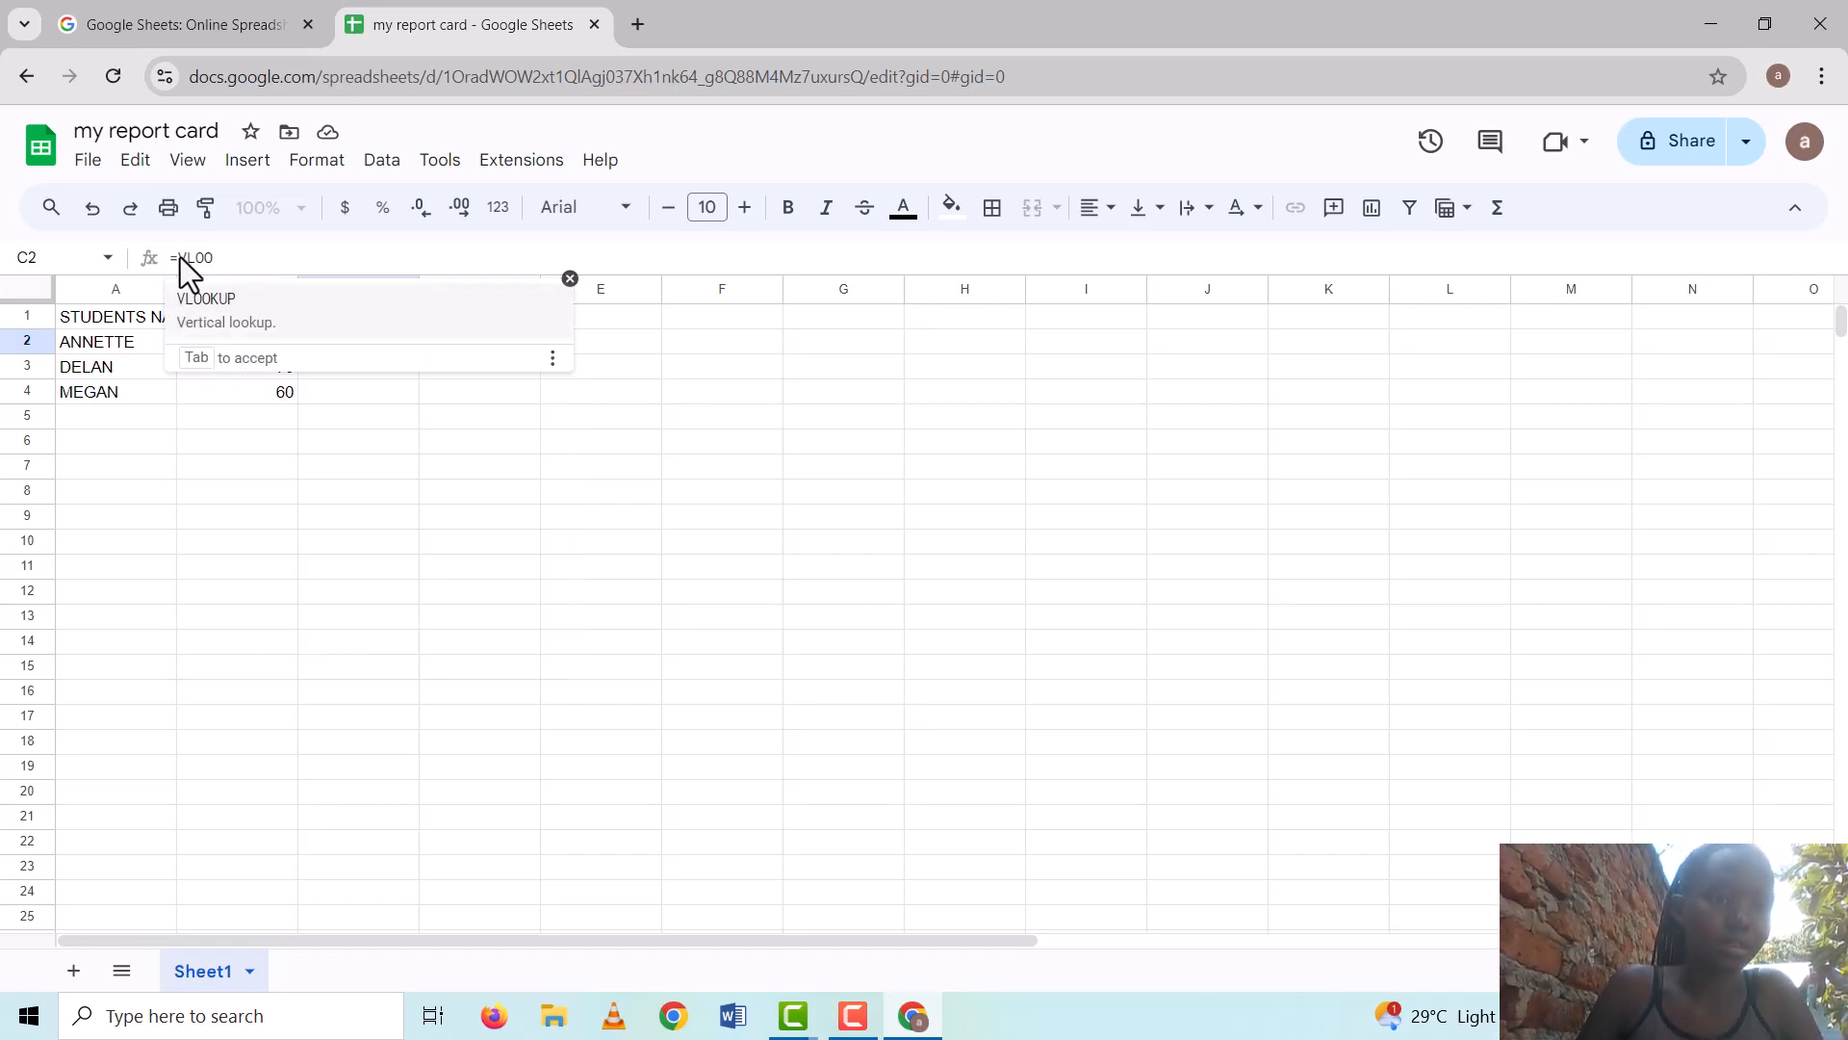
click(208, 309)
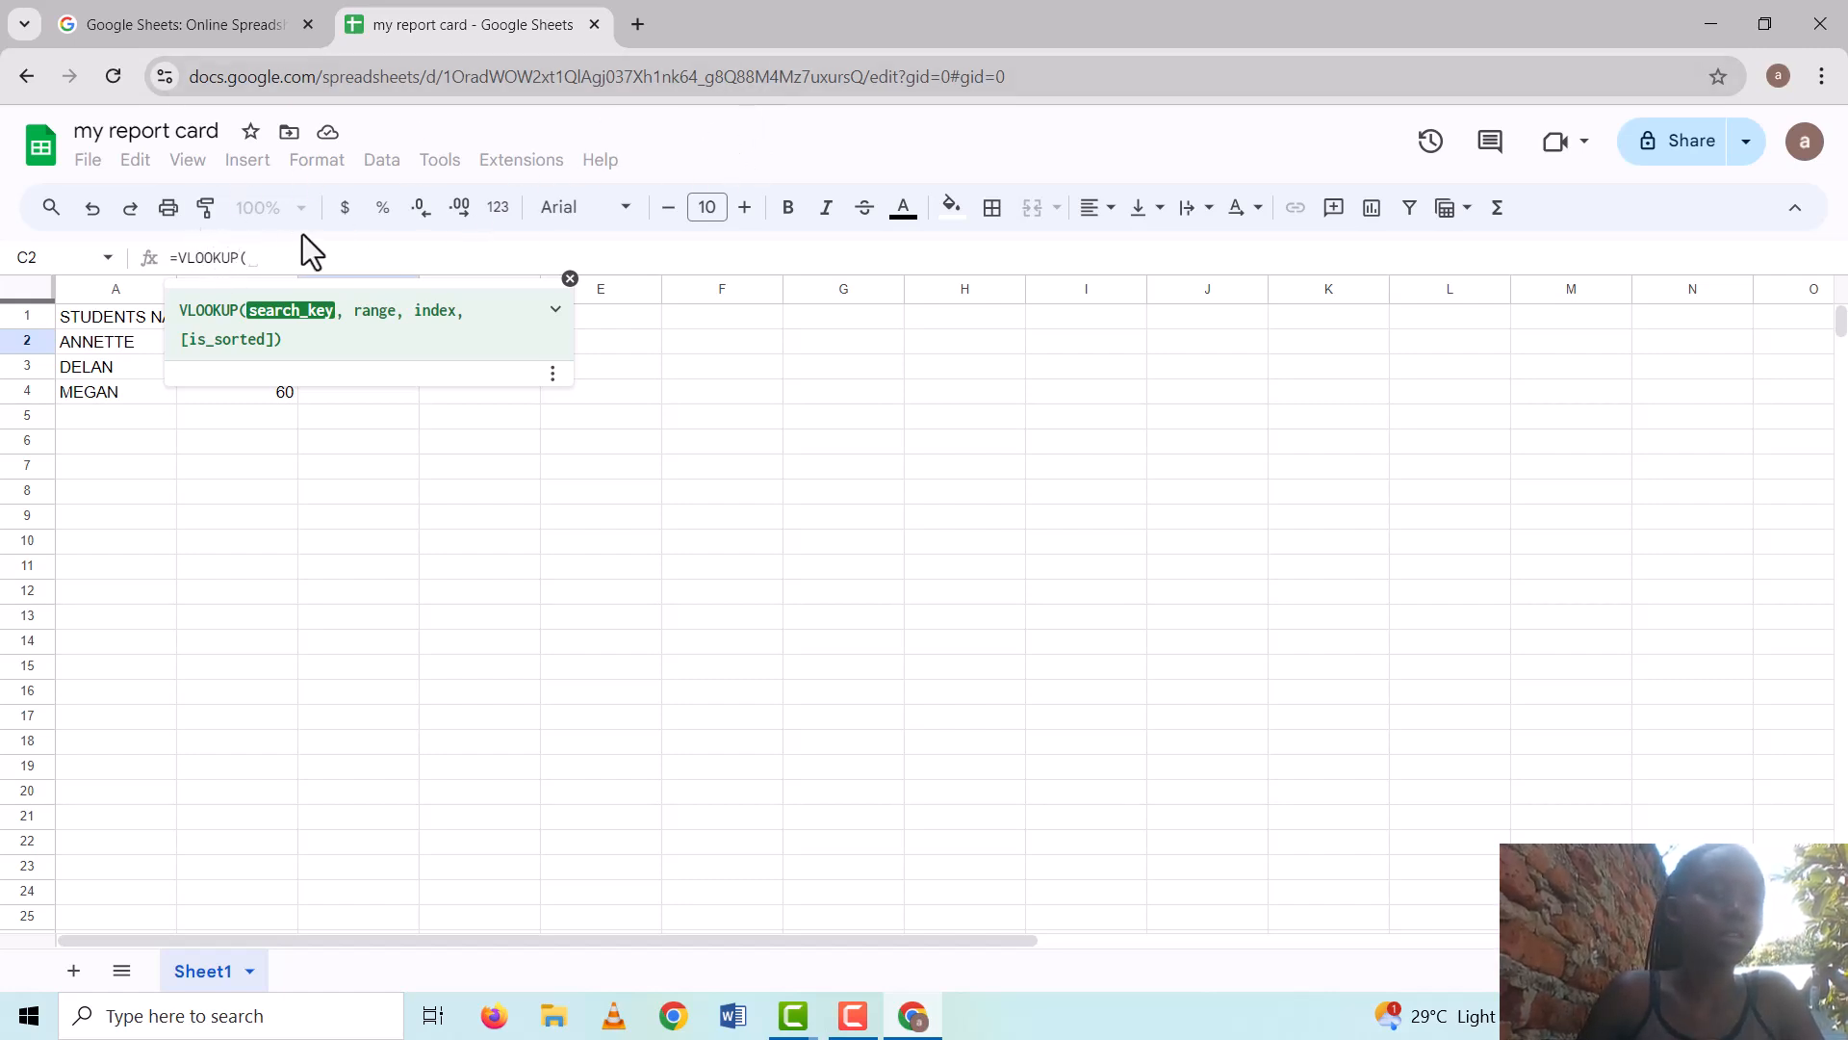
key(Right)
key(Right)
key(Down)
key(Down)
key(Down)
key(Down)
key(Down)
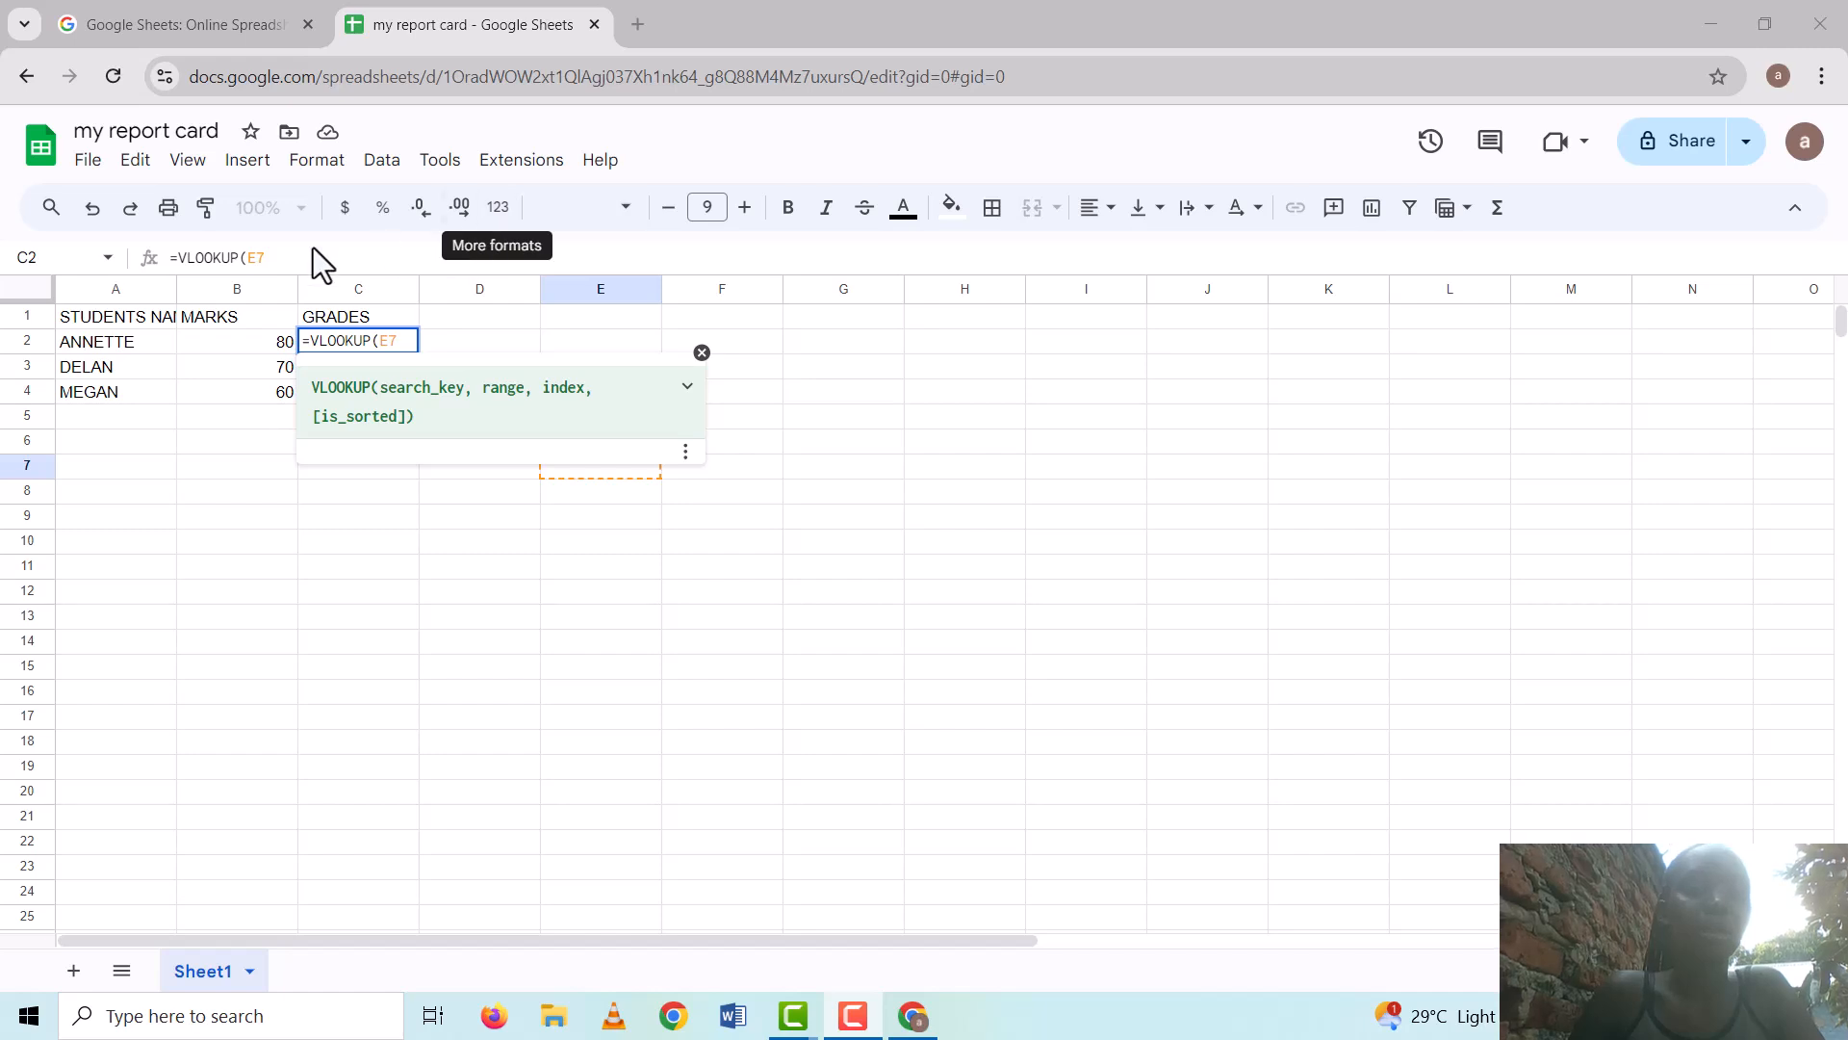
double_click(287, 343)
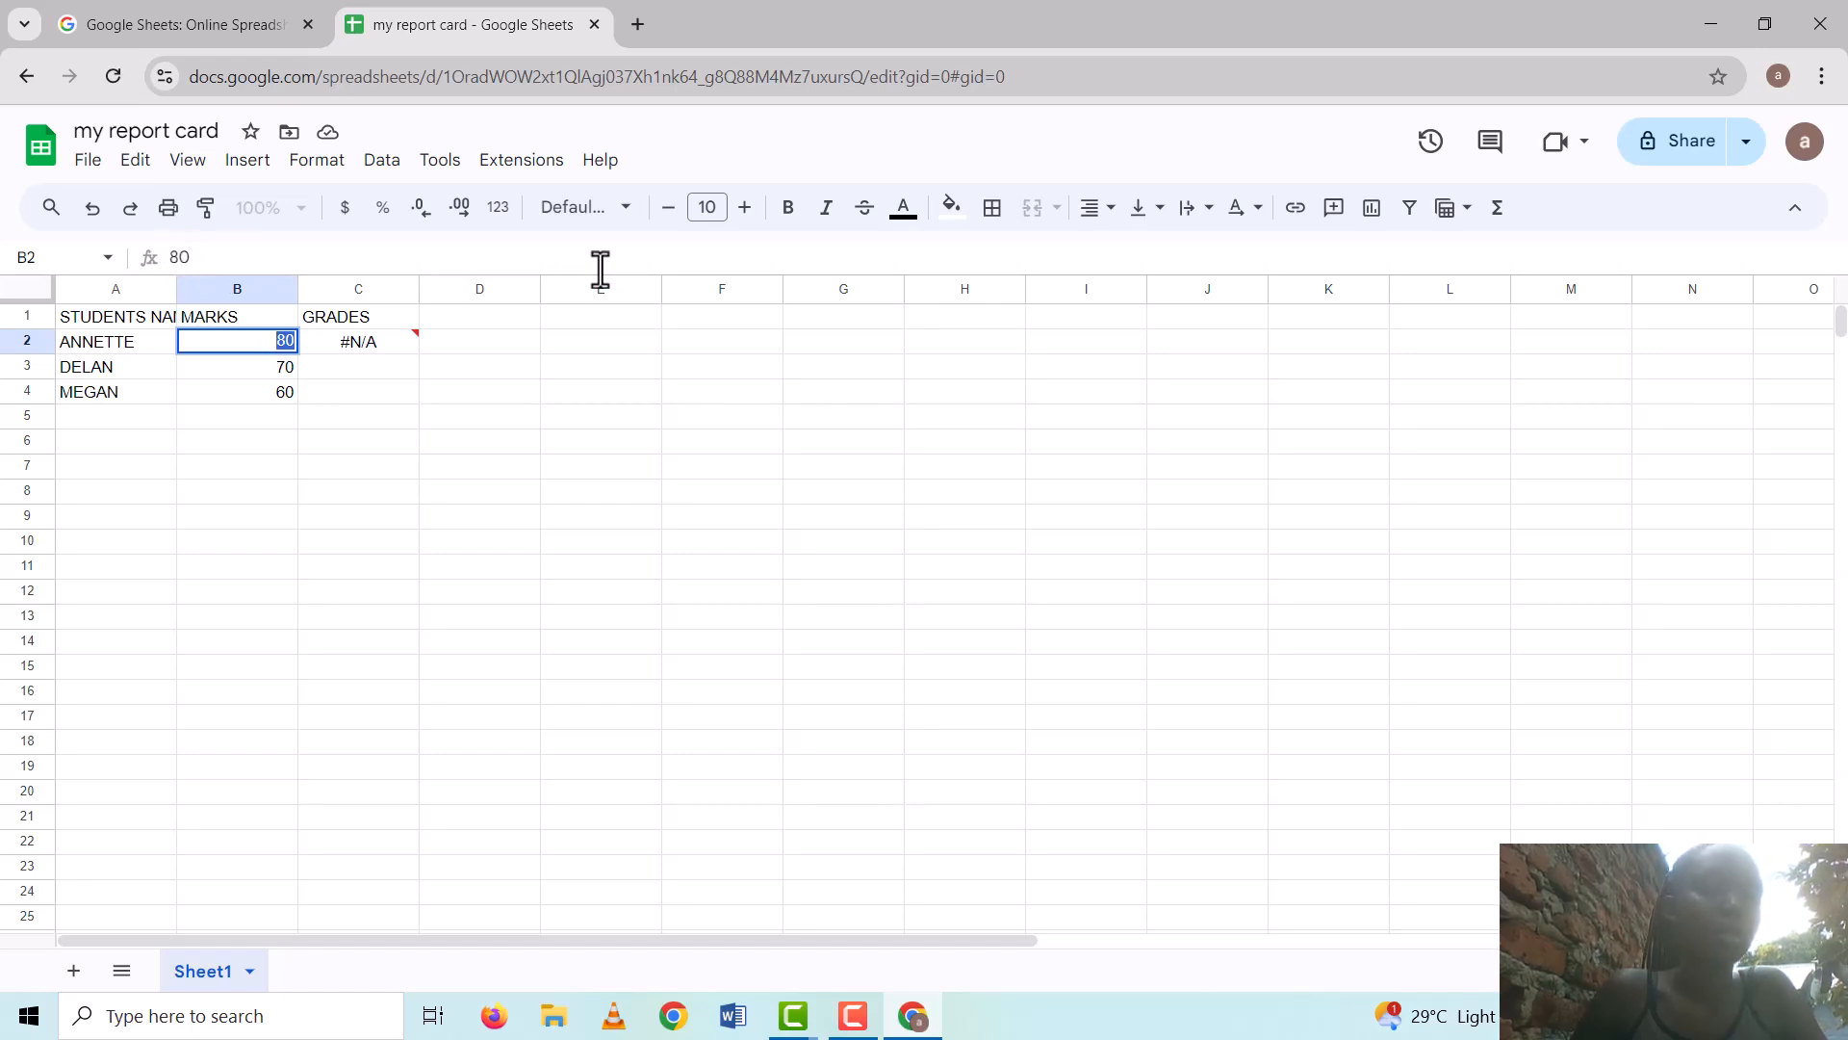
Add a comma separator to the VLOOKUP(B2,E1:F4,2 formula being entered in F4
key(F10)
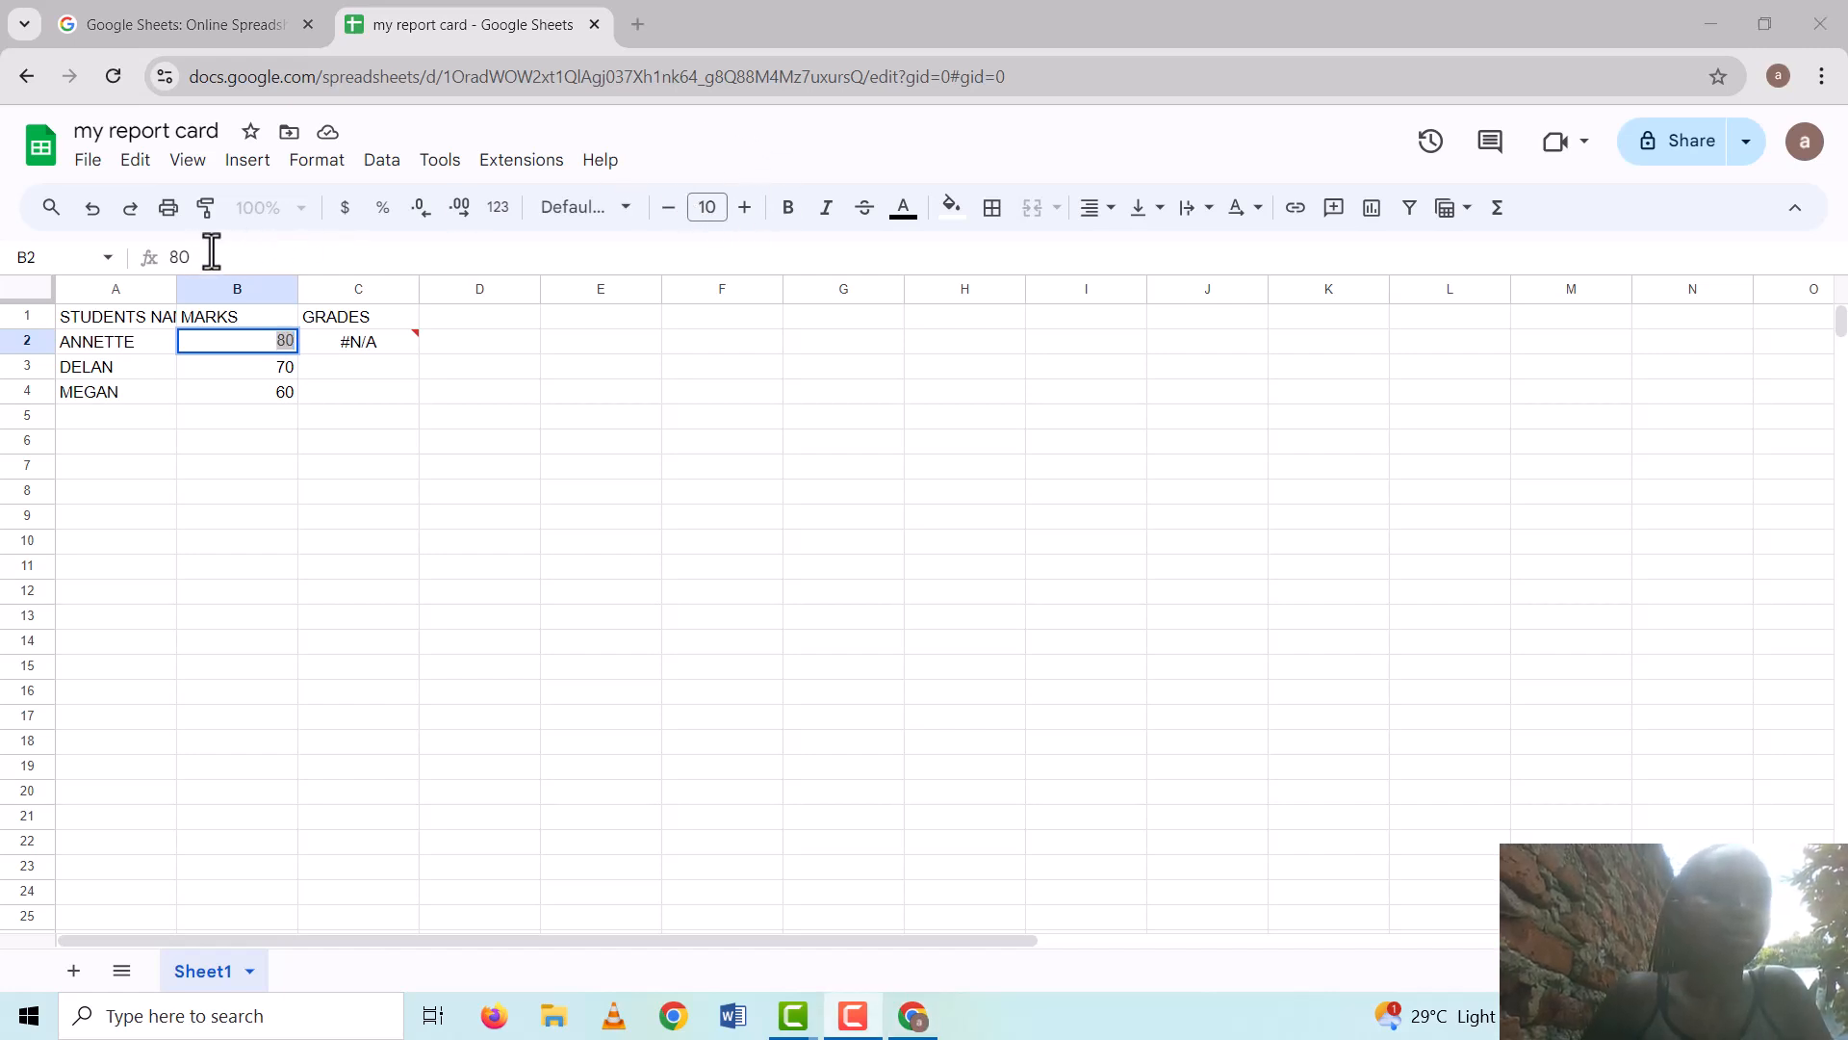
text(,)
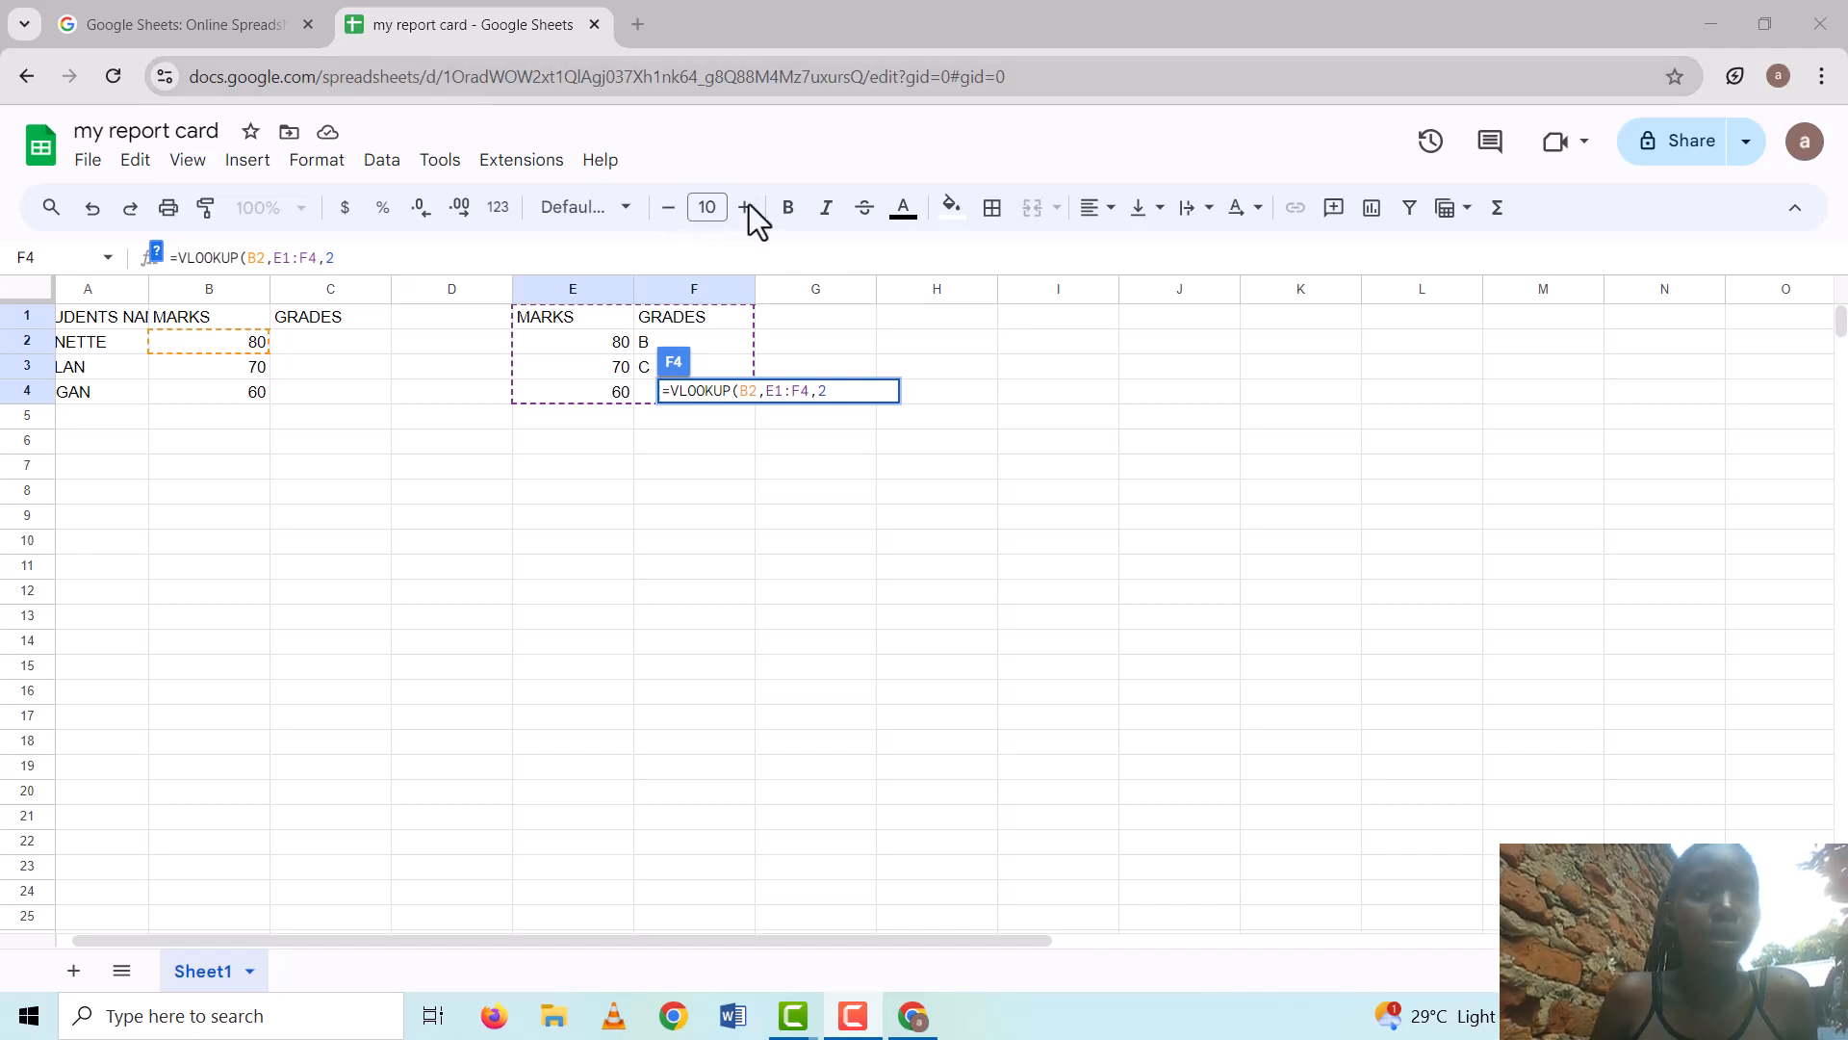
Complete the F4 VLOOKUP formula with ',1]' and commit it, leaving #ERROR! in F4
text(,)
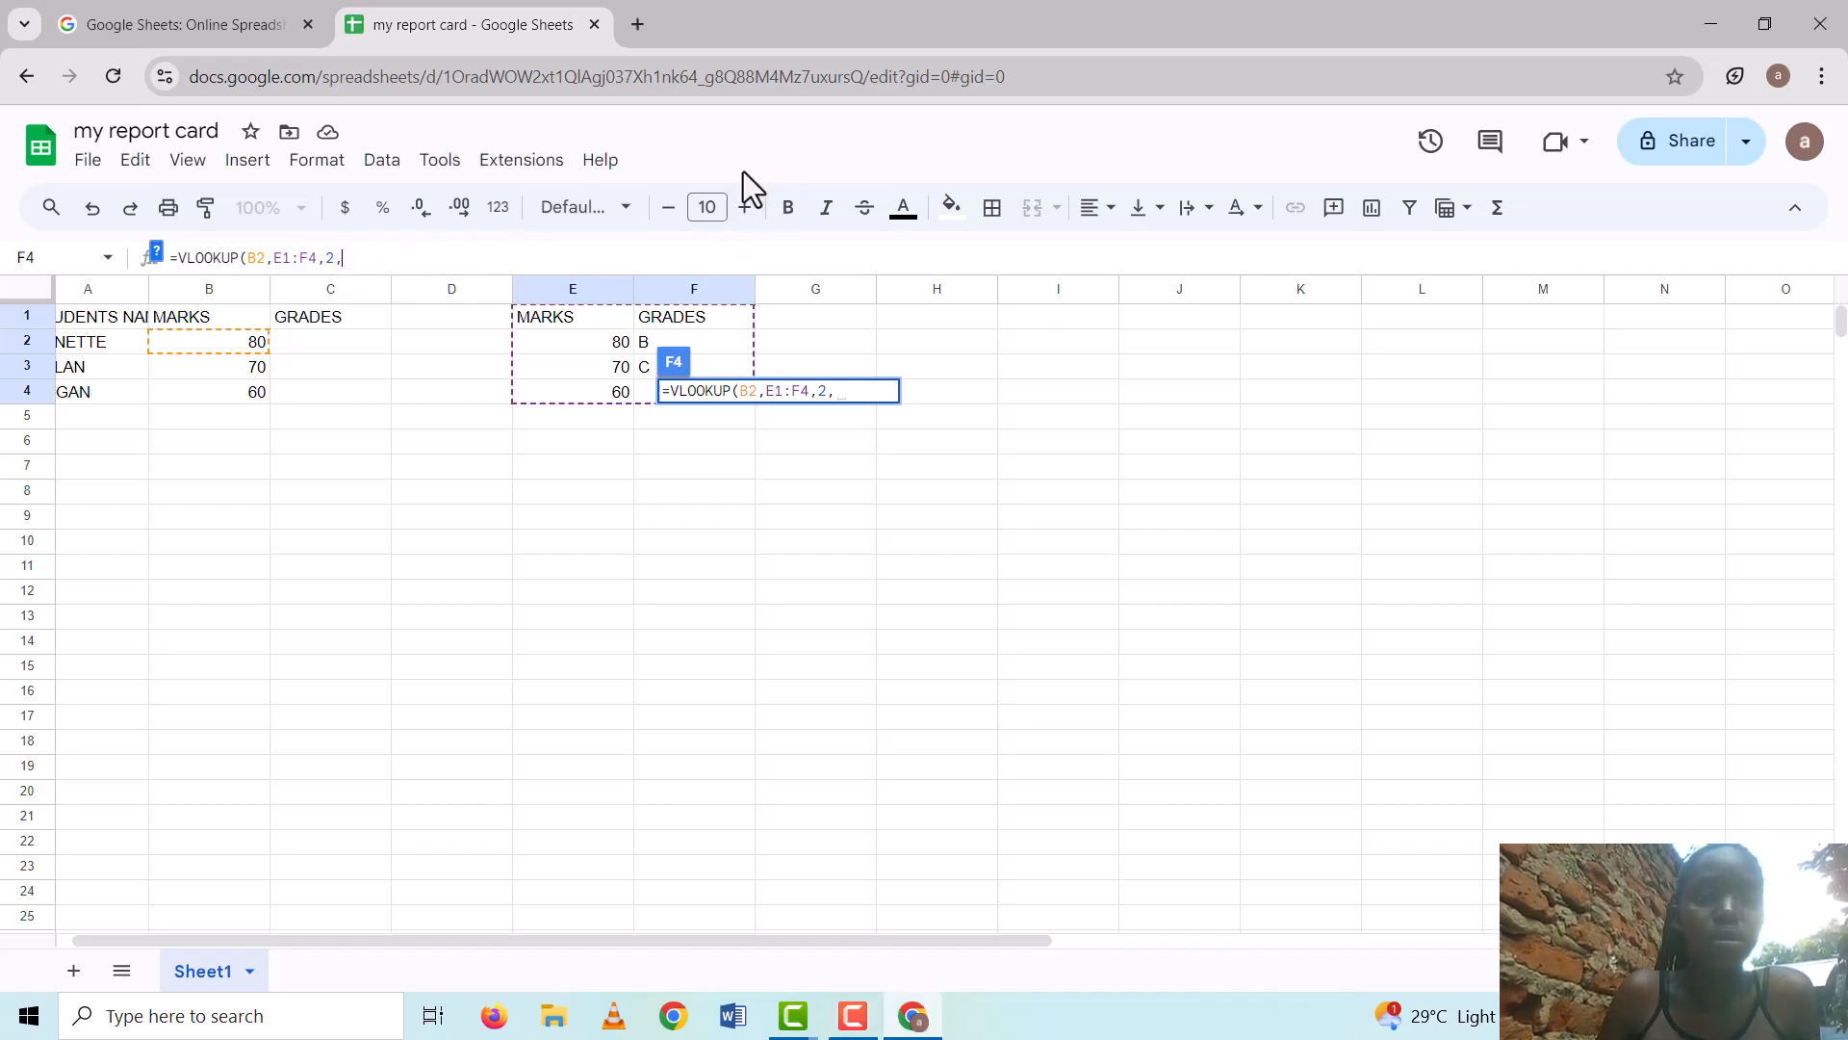
key(F9)
text(1])
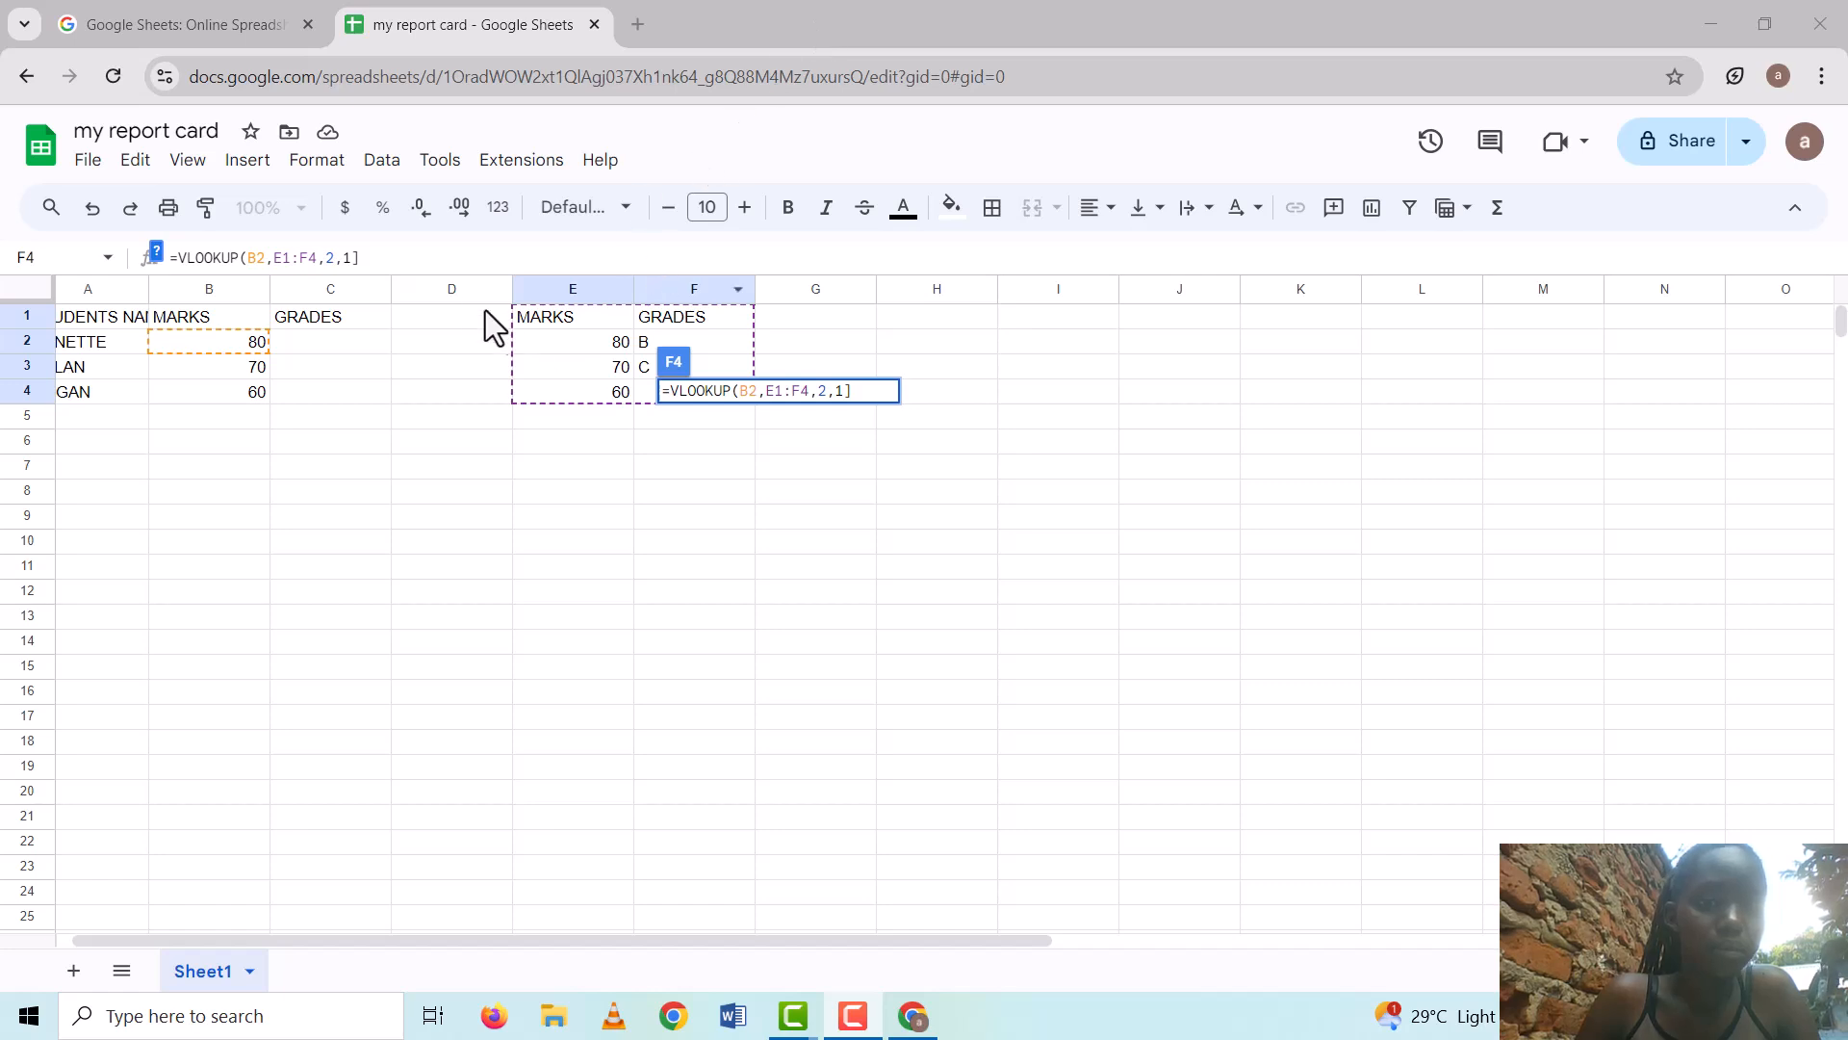
double_click(364, 258)
click(364, 258)
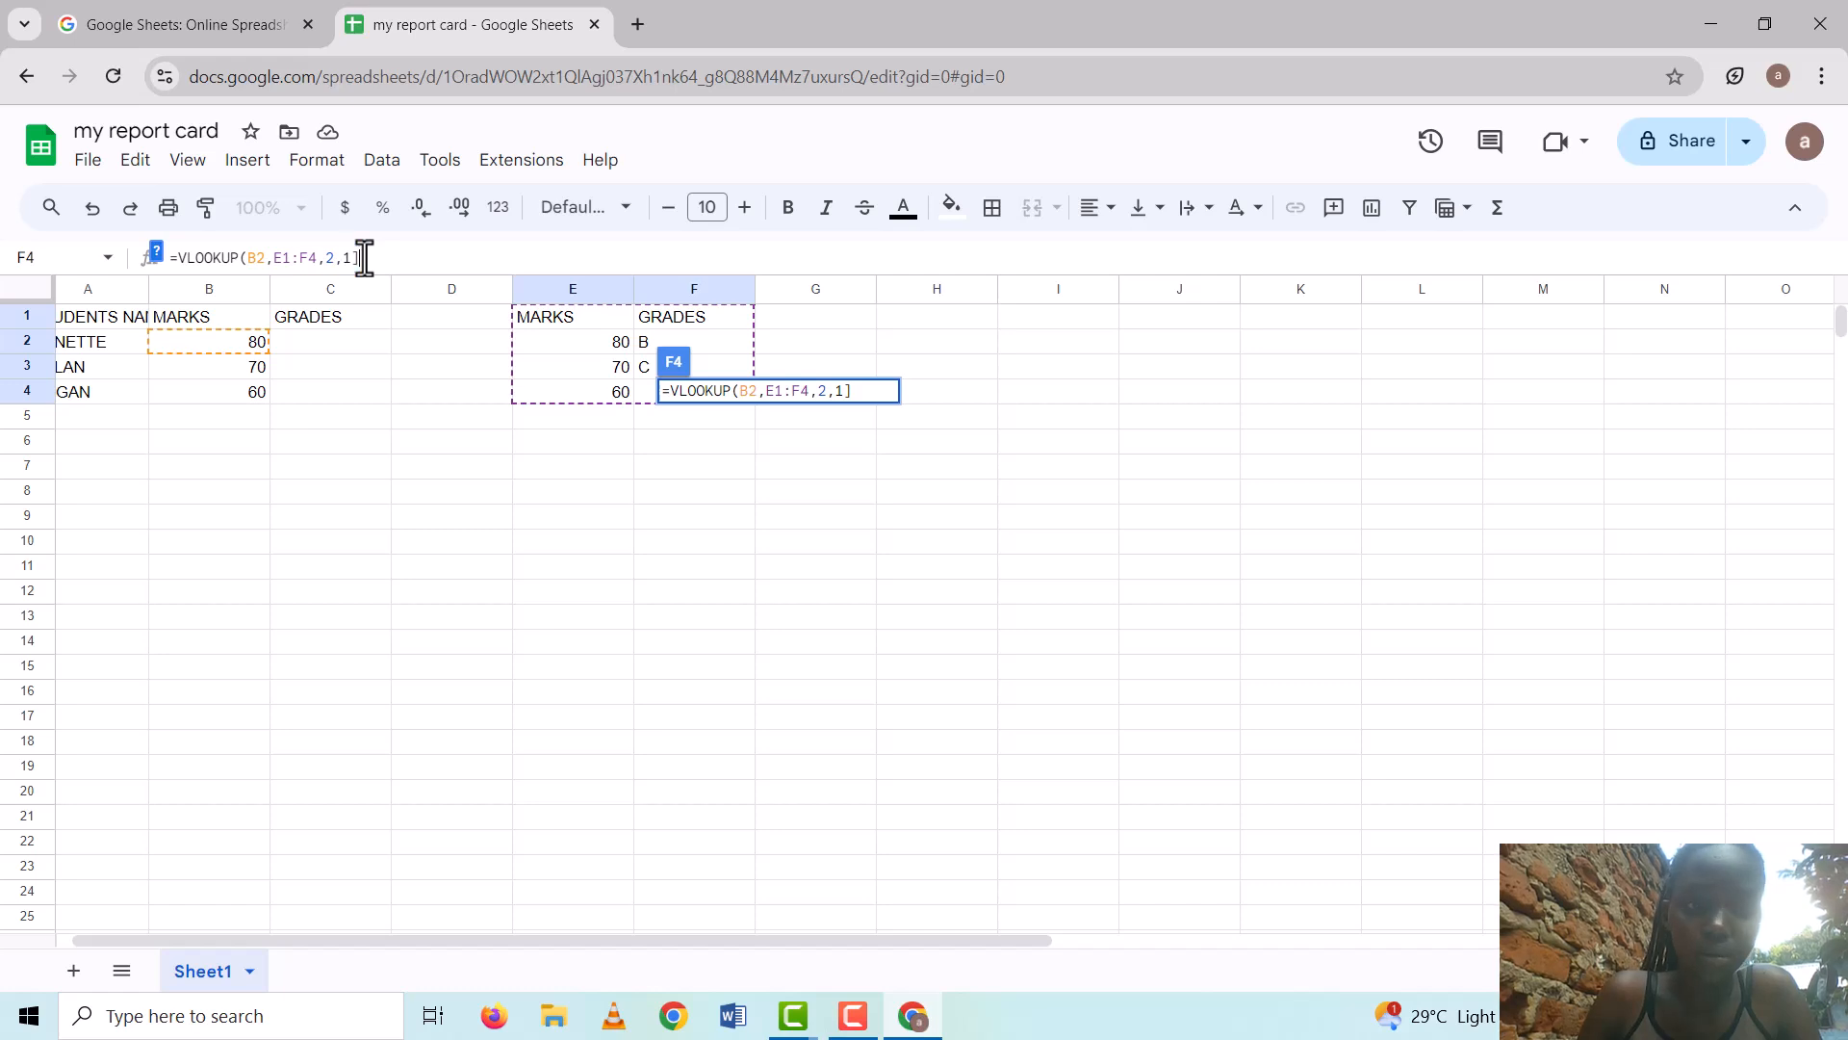
key(Return)
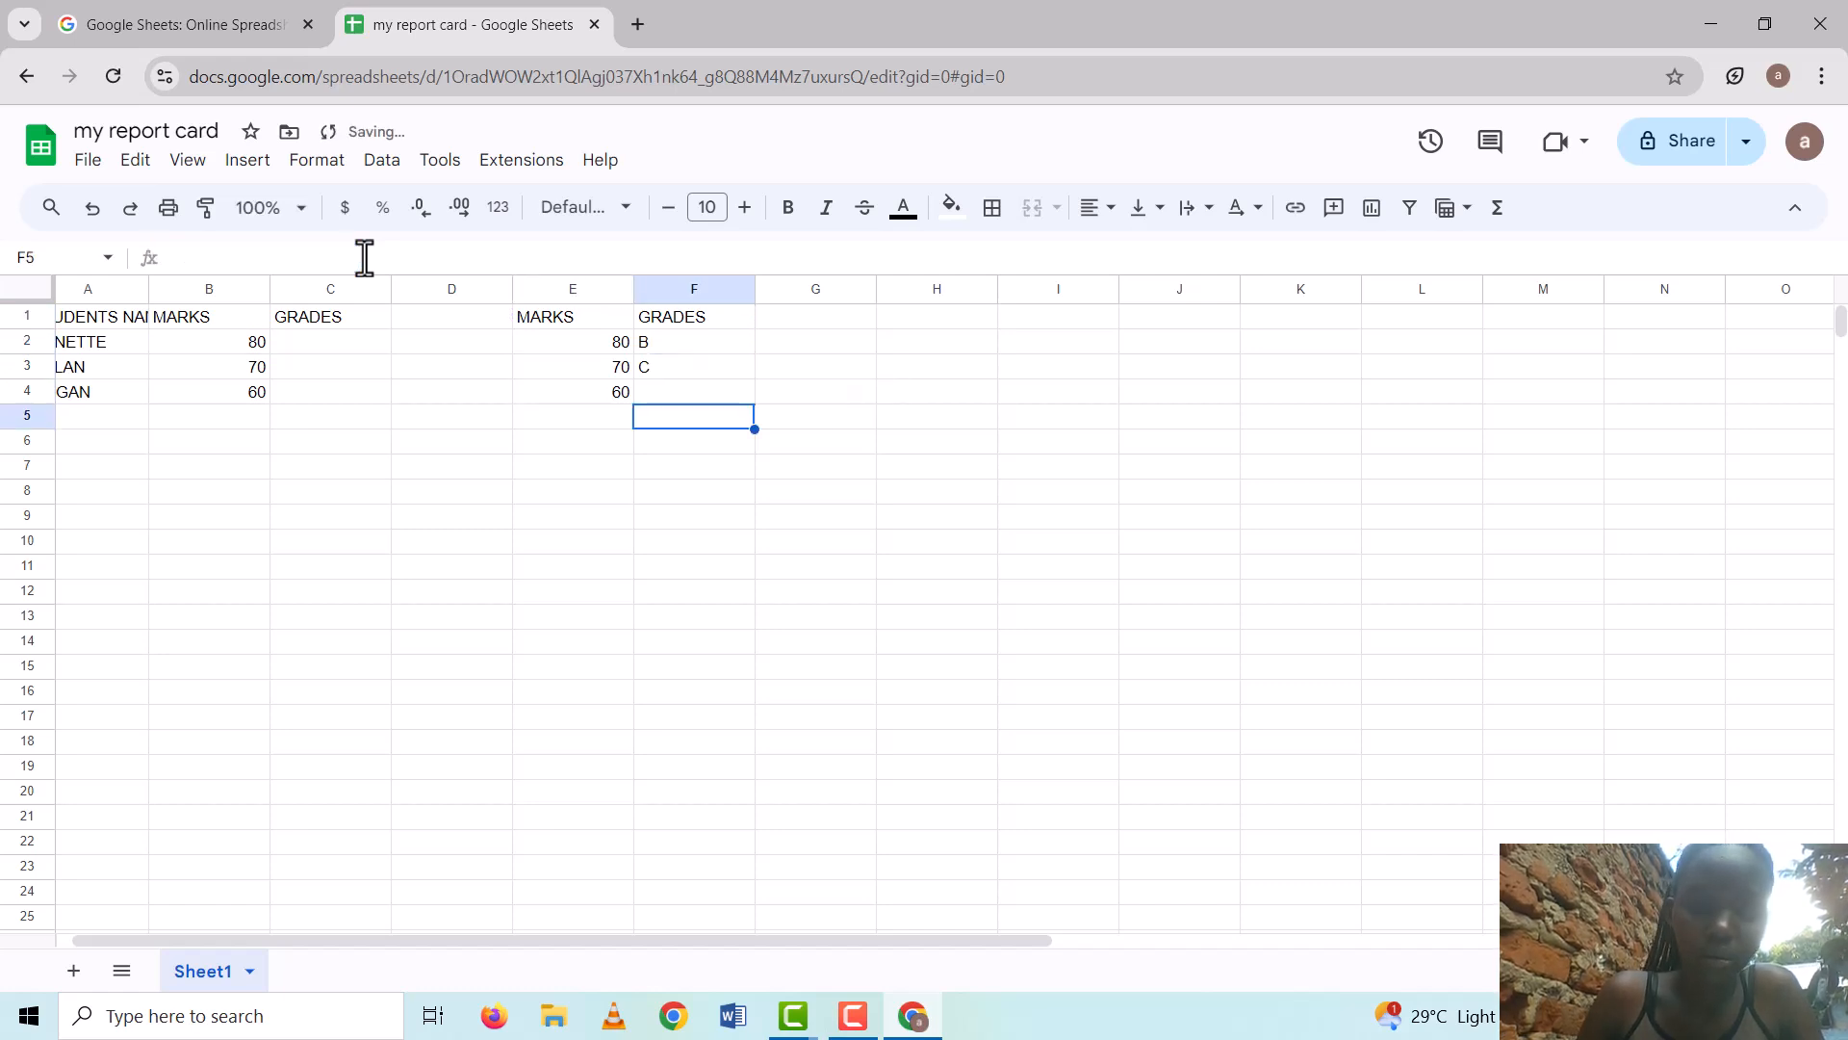
key(Down)
key(Down)
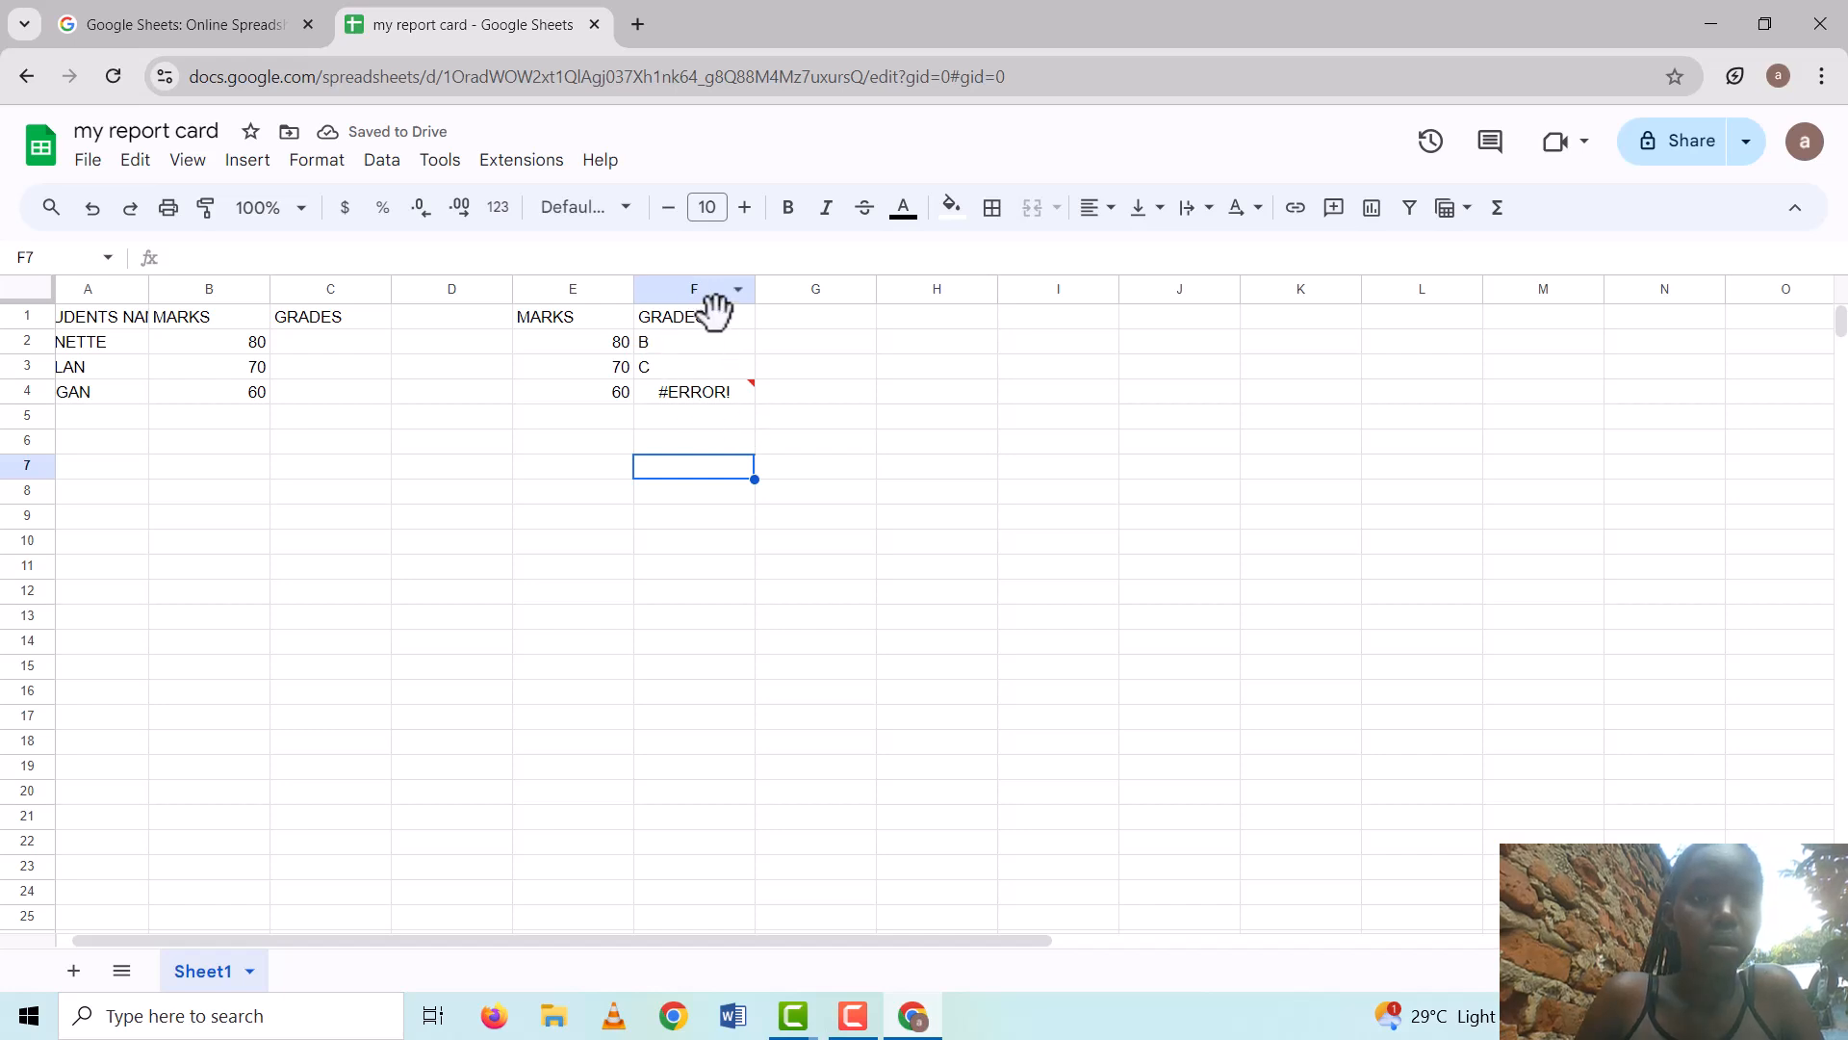
Re-edit the F4 formula and apply a filter to the E1:F4 MARKS/GRADES table
click(728, 379)
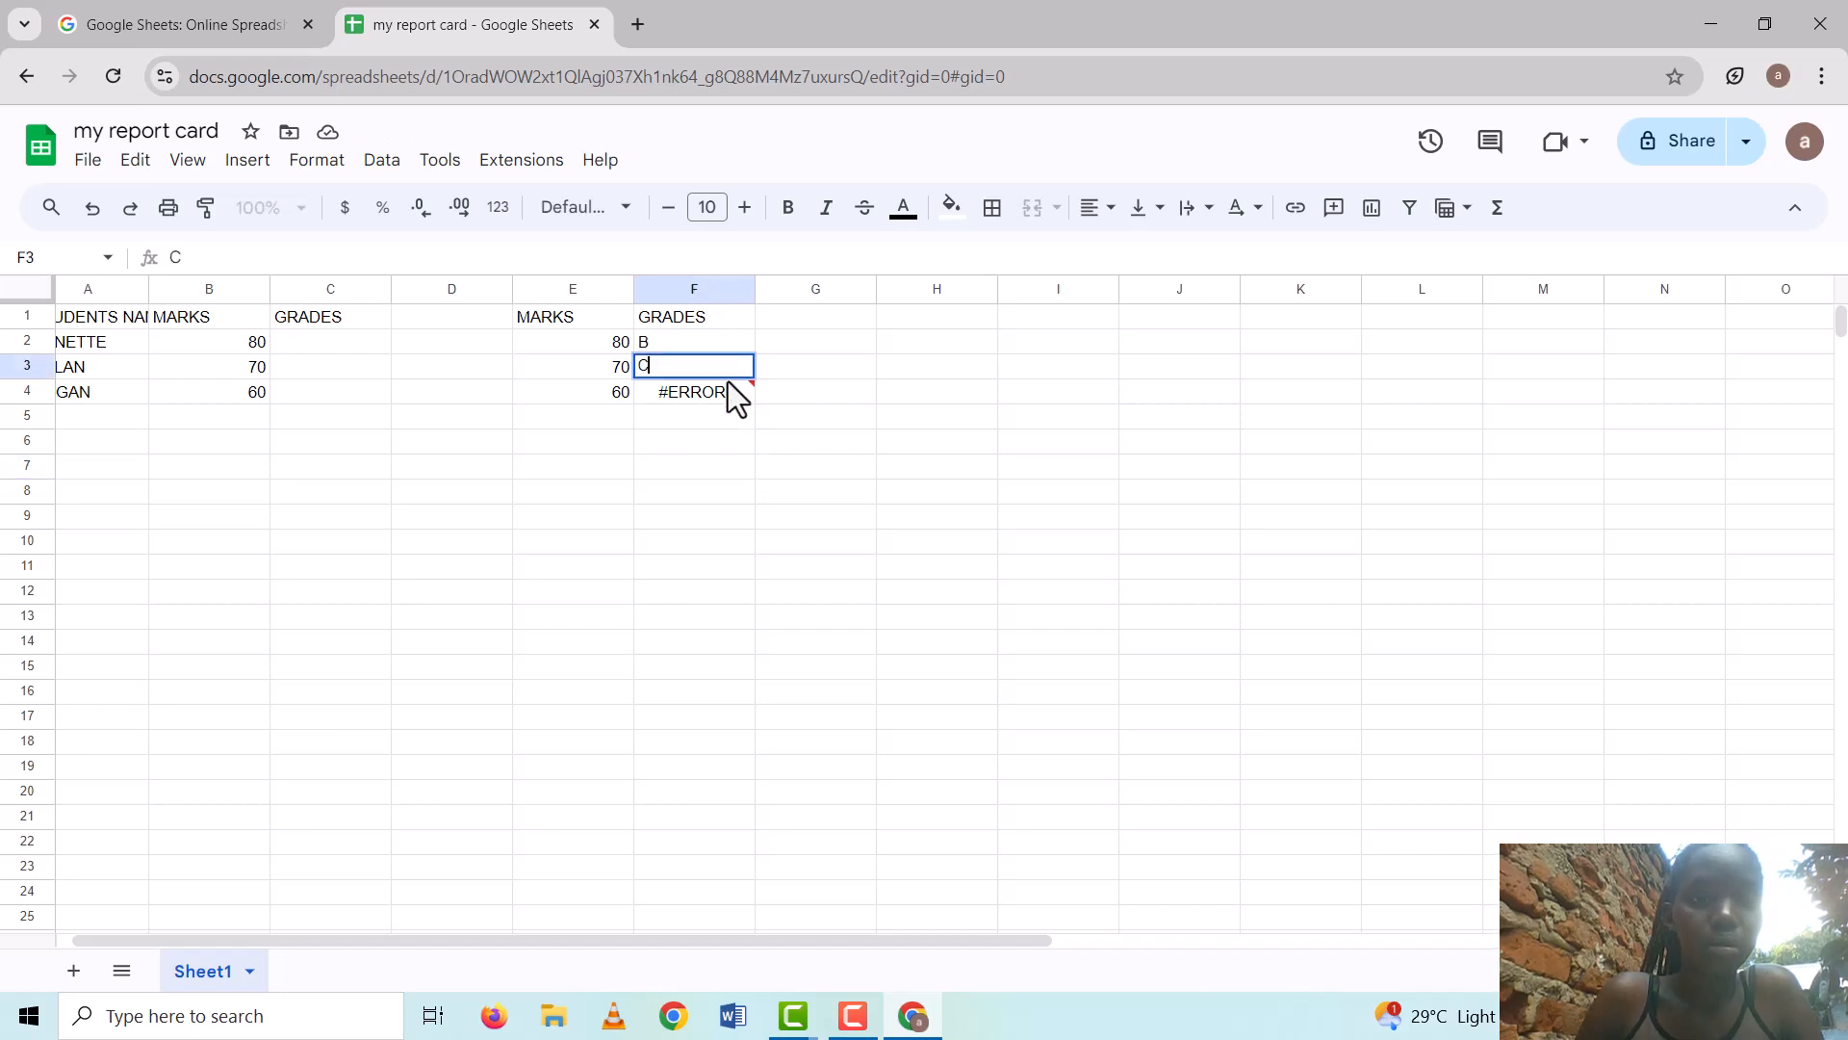
double_click(737, 393)
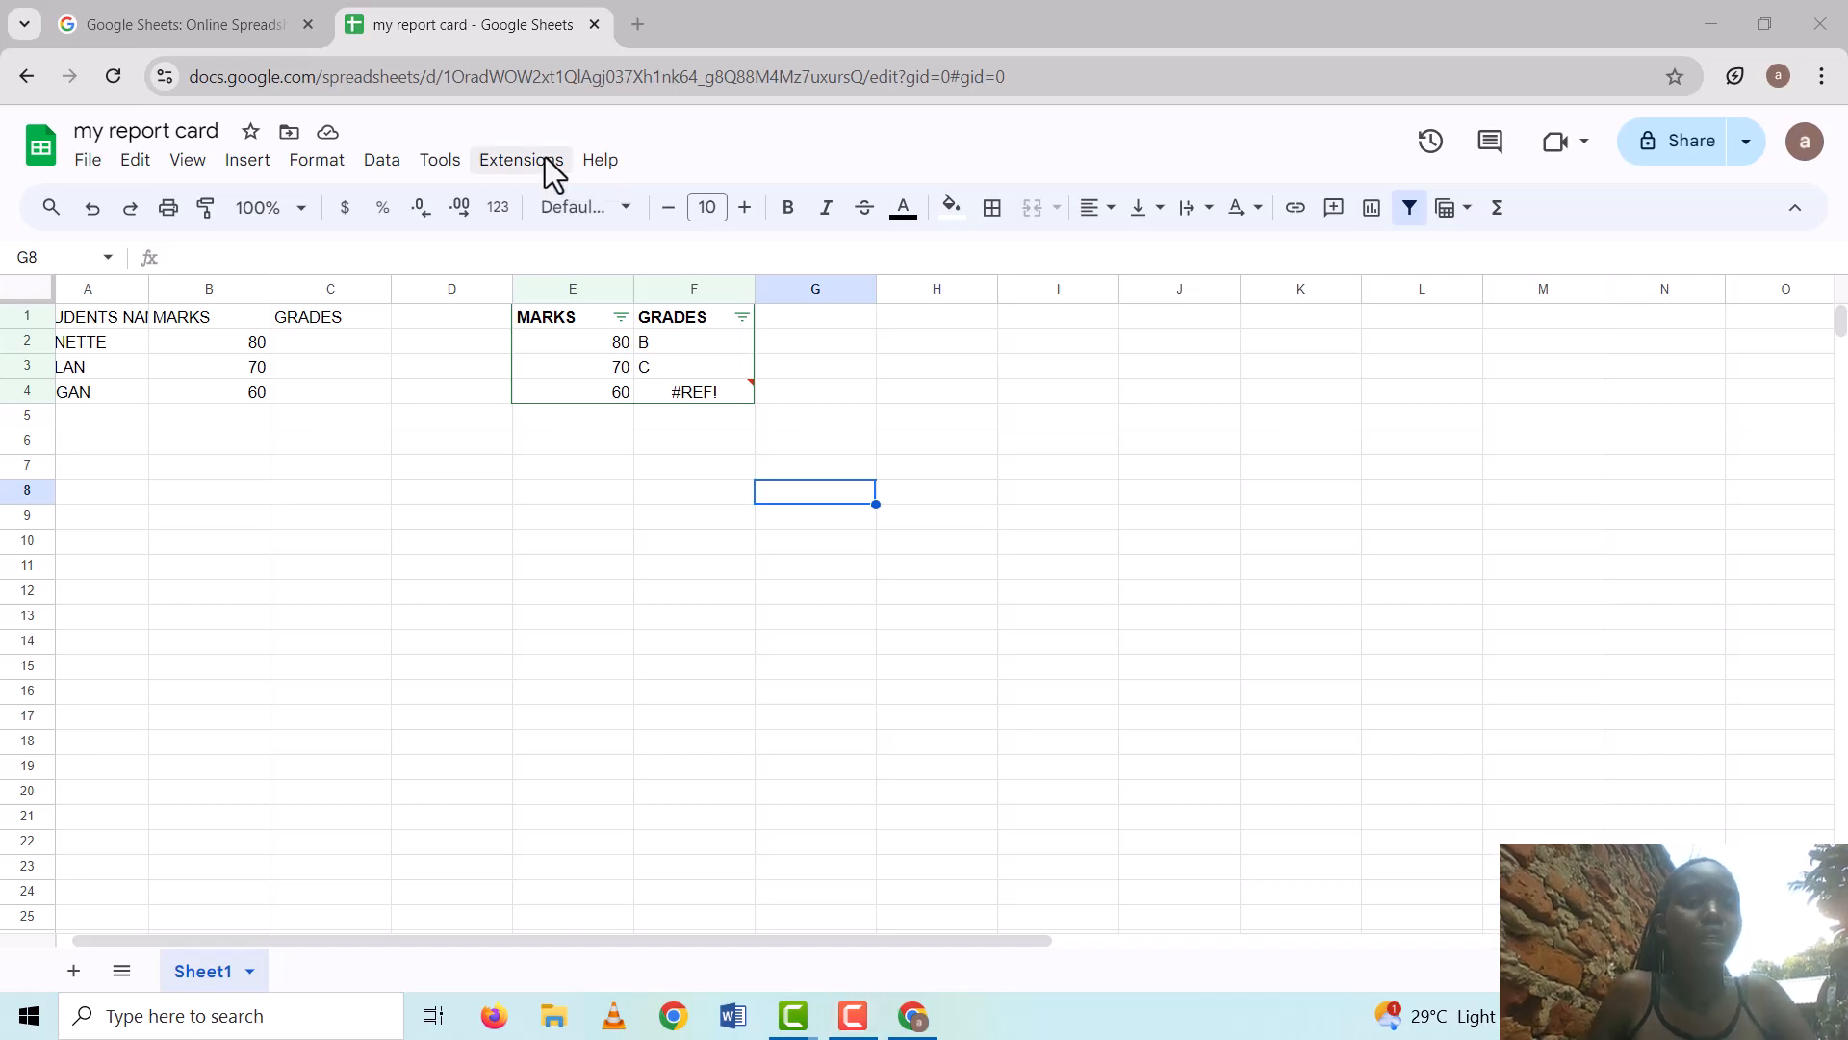
click(375, 172)
click(374, 171)
click(374, 171)
click(375, 171)
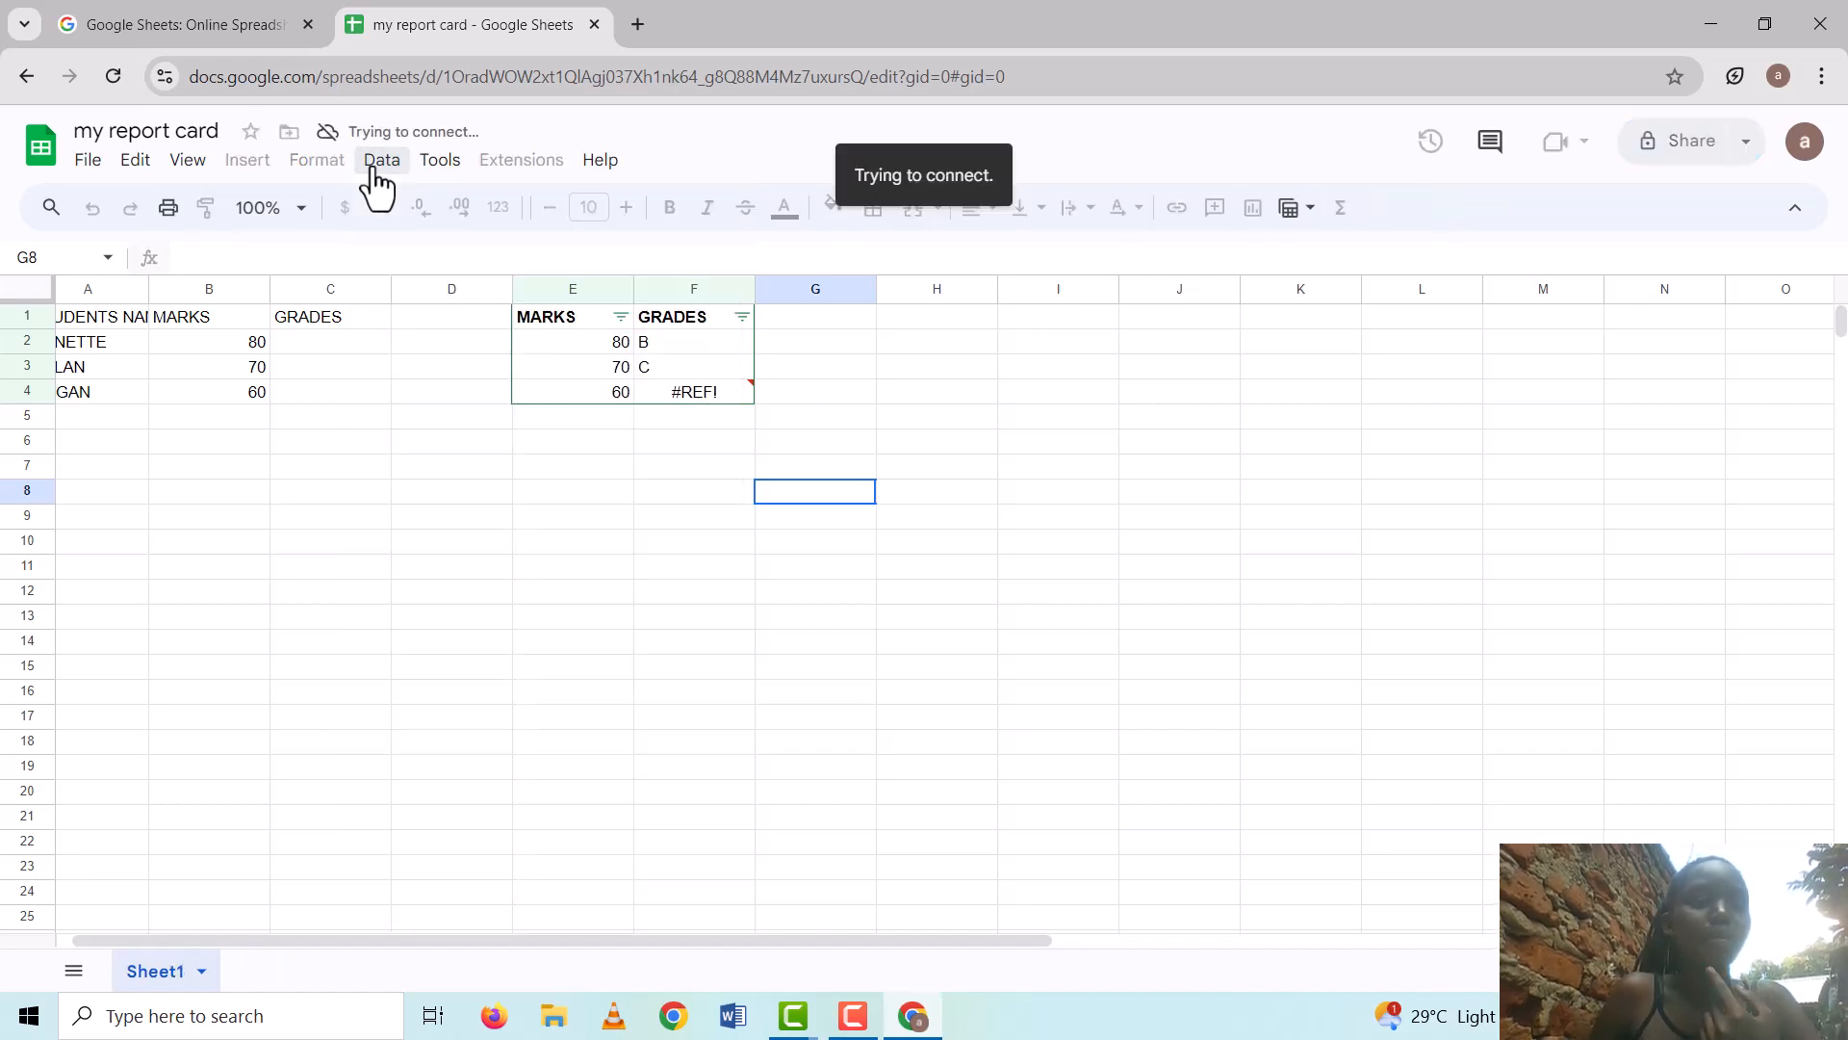
click(364, 174)
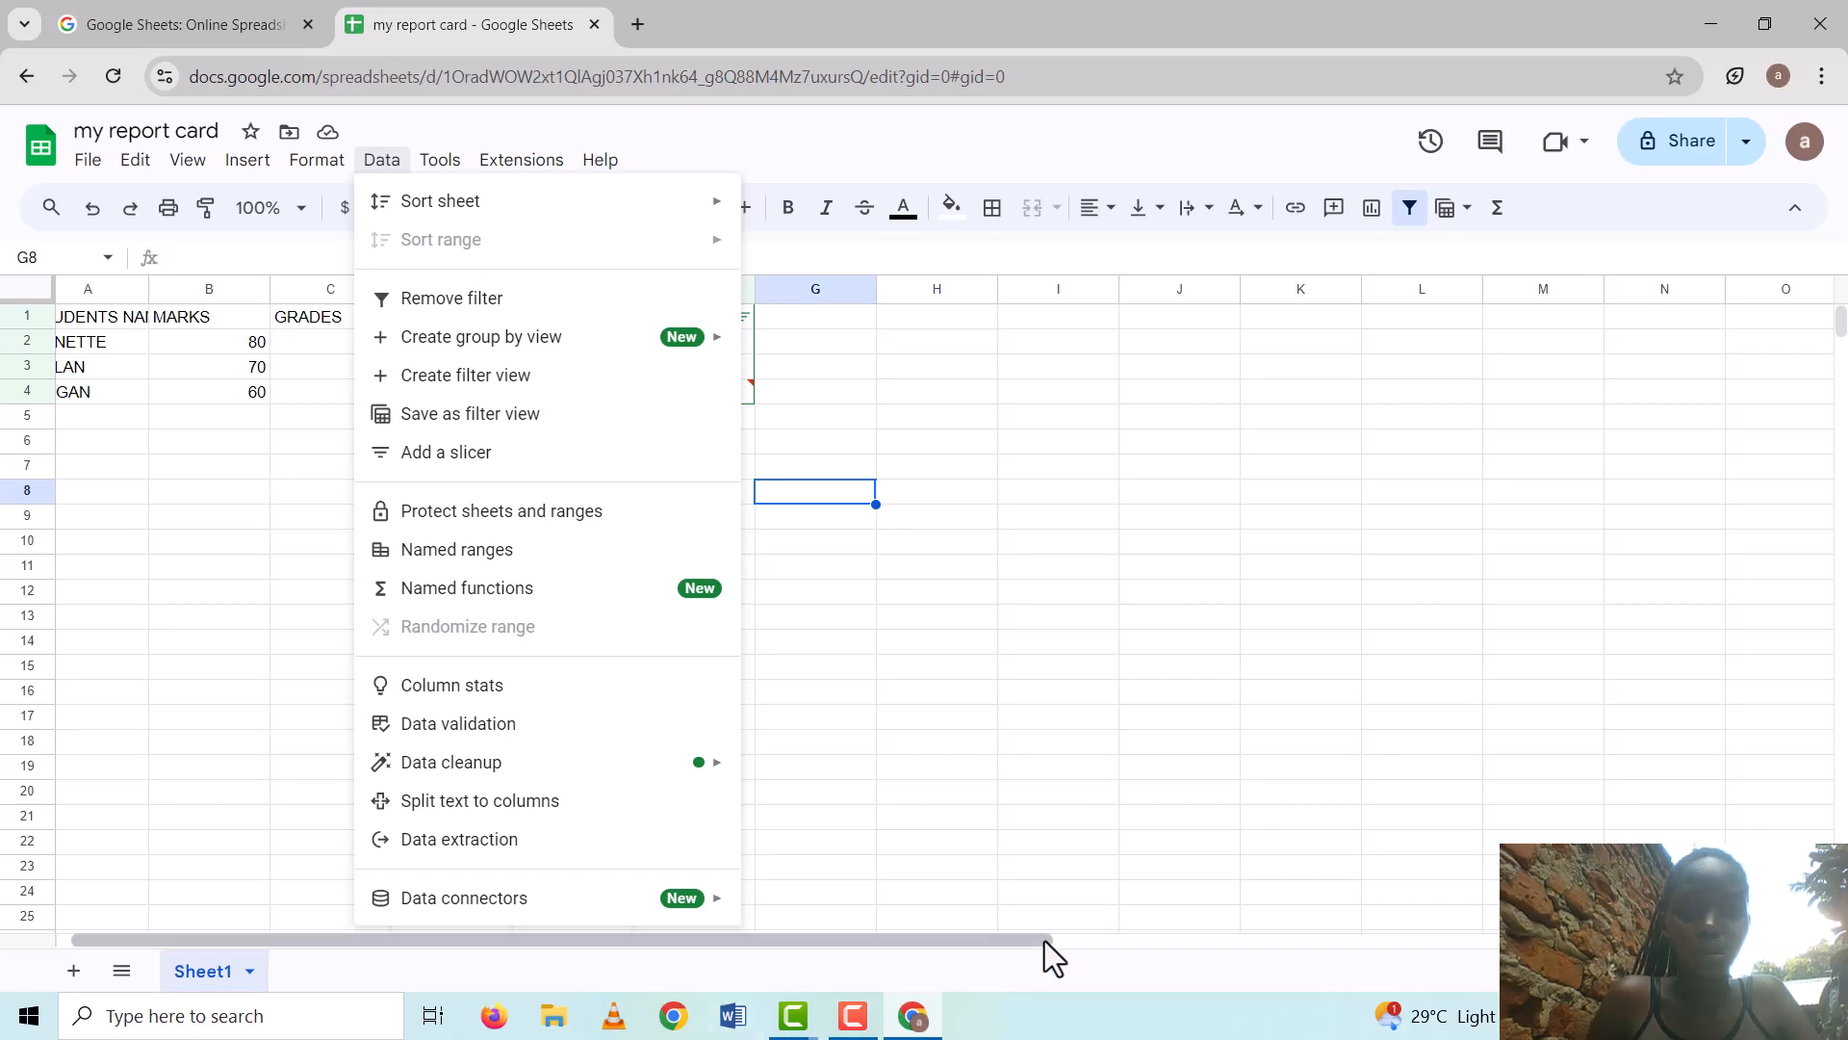
scroll(1043, 939, down, 7)
key(Escape)
Bring the 'my report card' spreadsheet window back to the front from Task View
key(super+Tab)
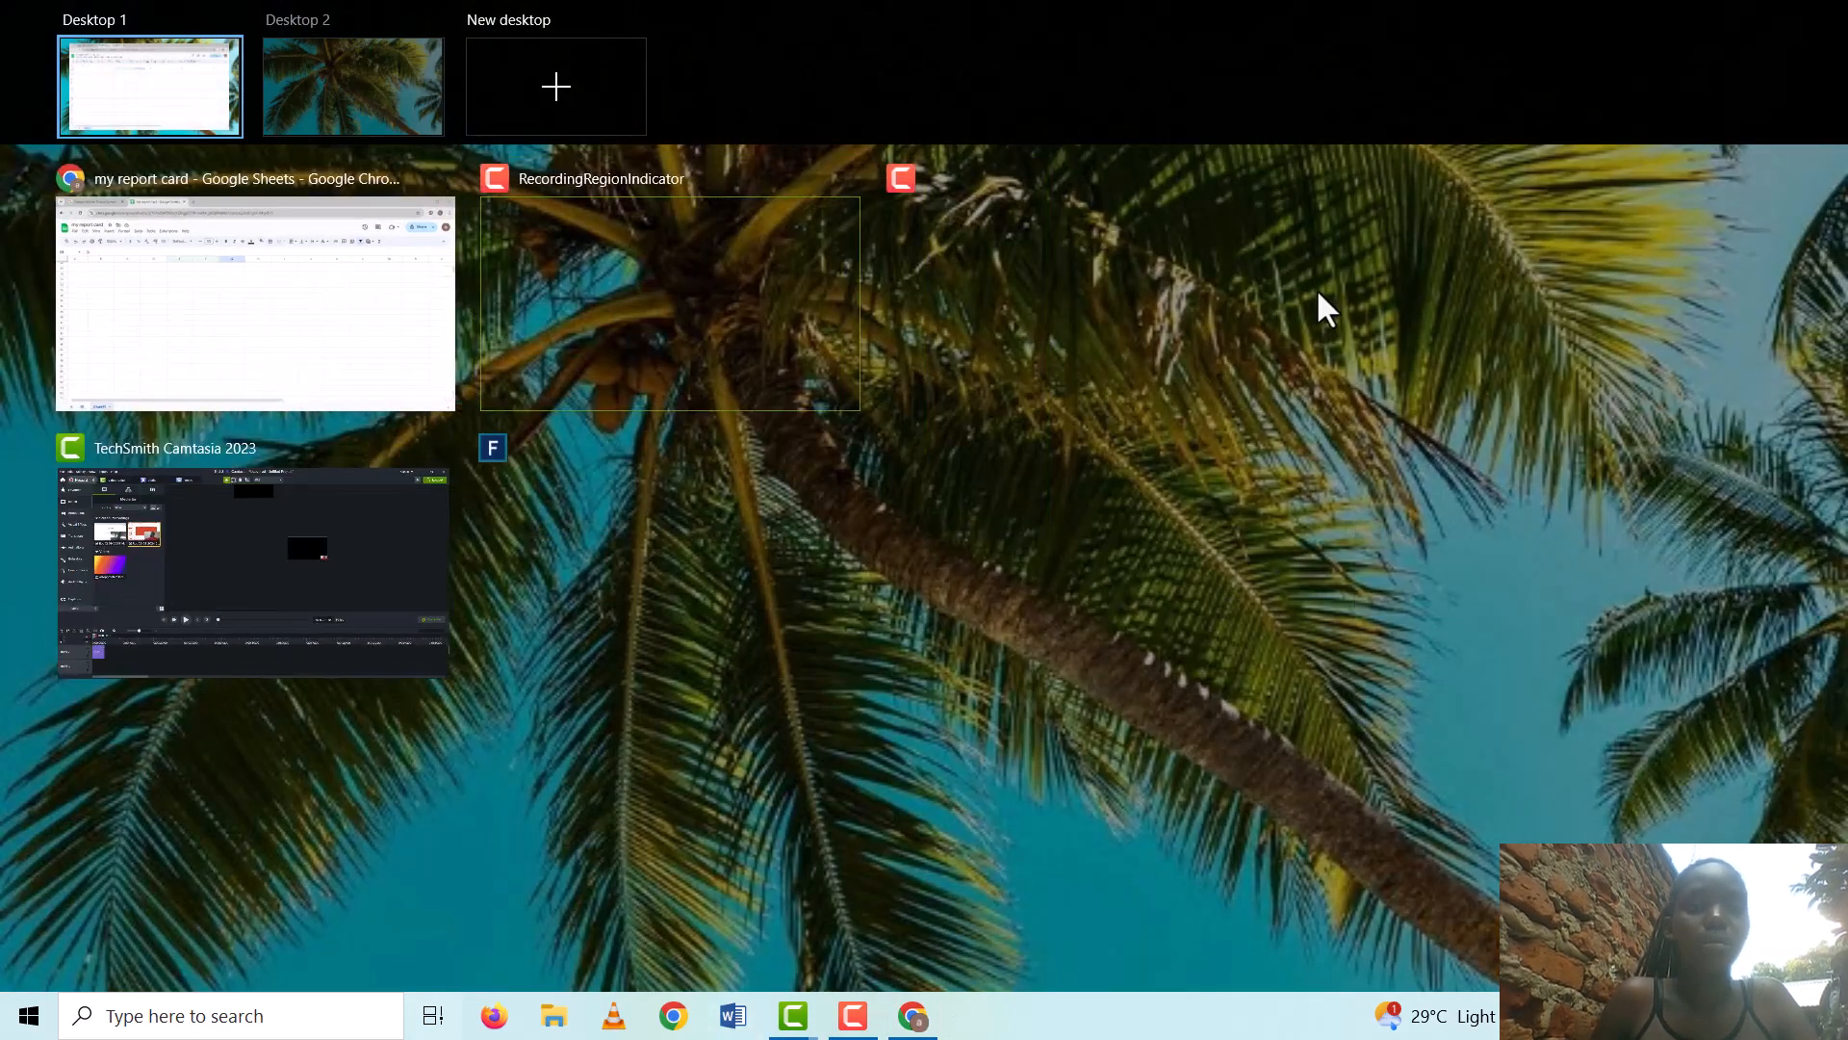
click(1374, 229)
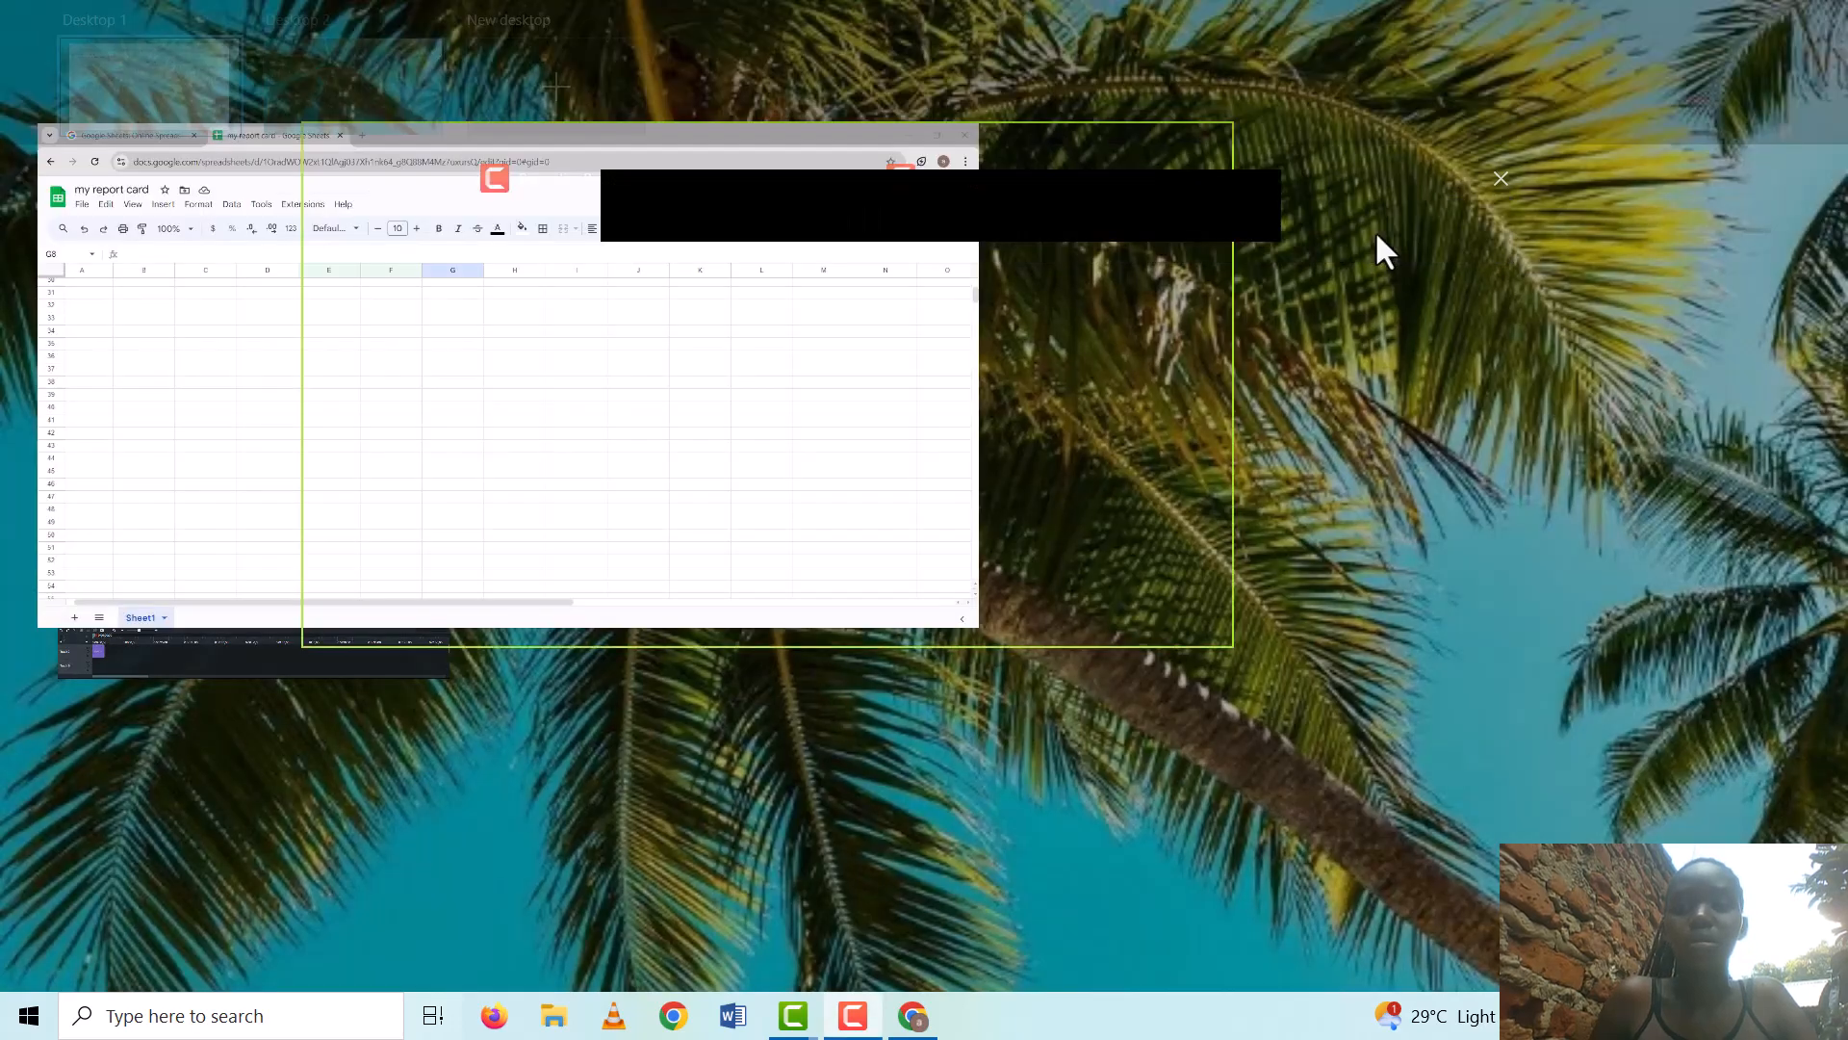